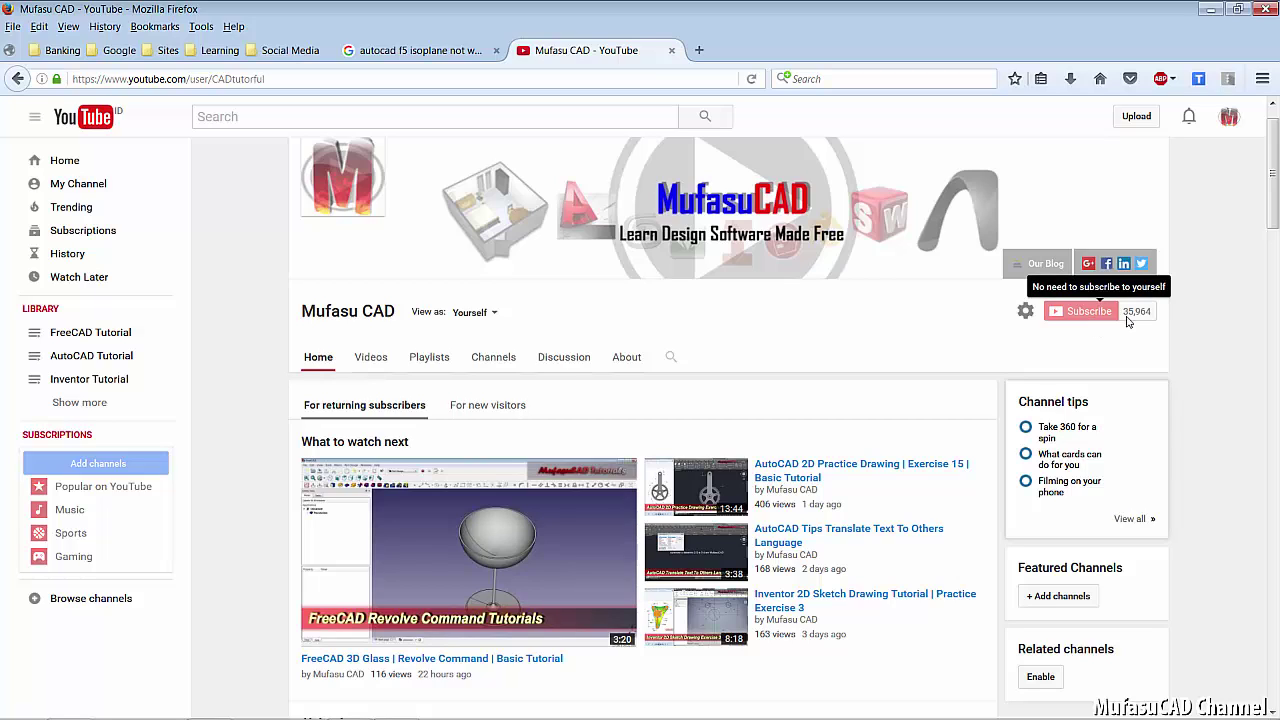
Step: Switch from the browser to SOLIDWORKS and start a new sketch on the Top Plane
left_click(1207, 13)
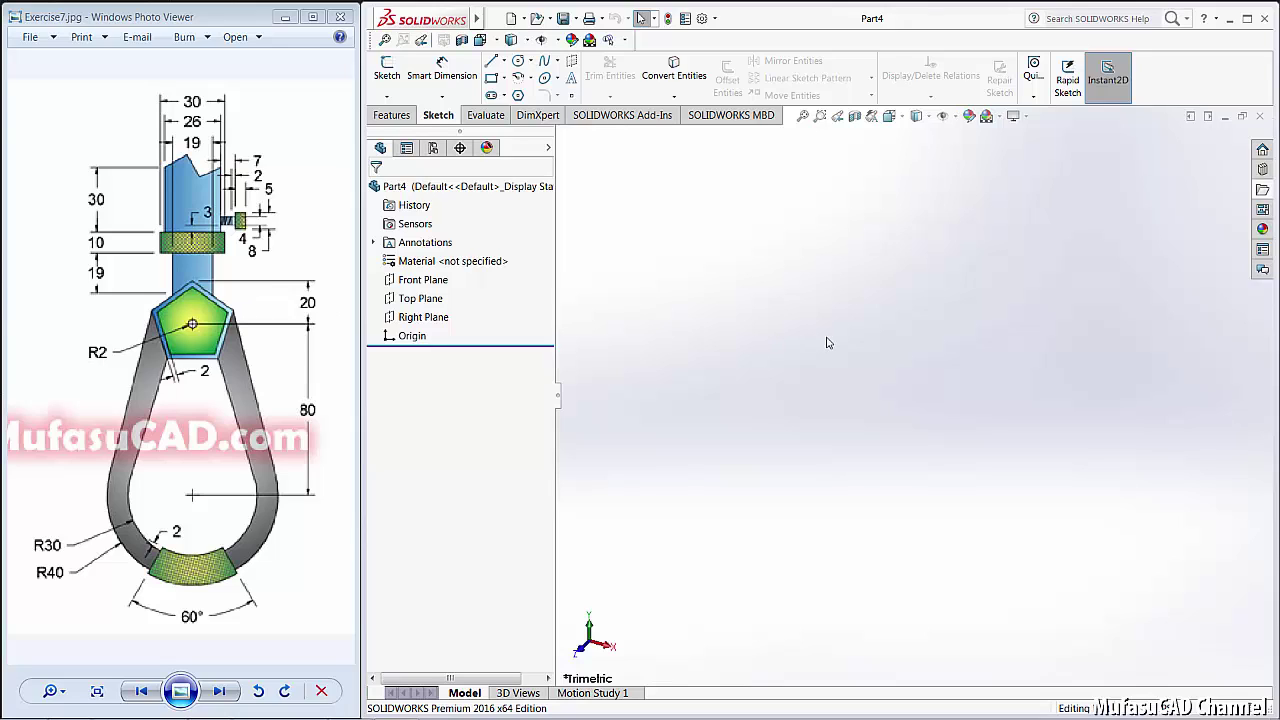
left_click(387, 68)
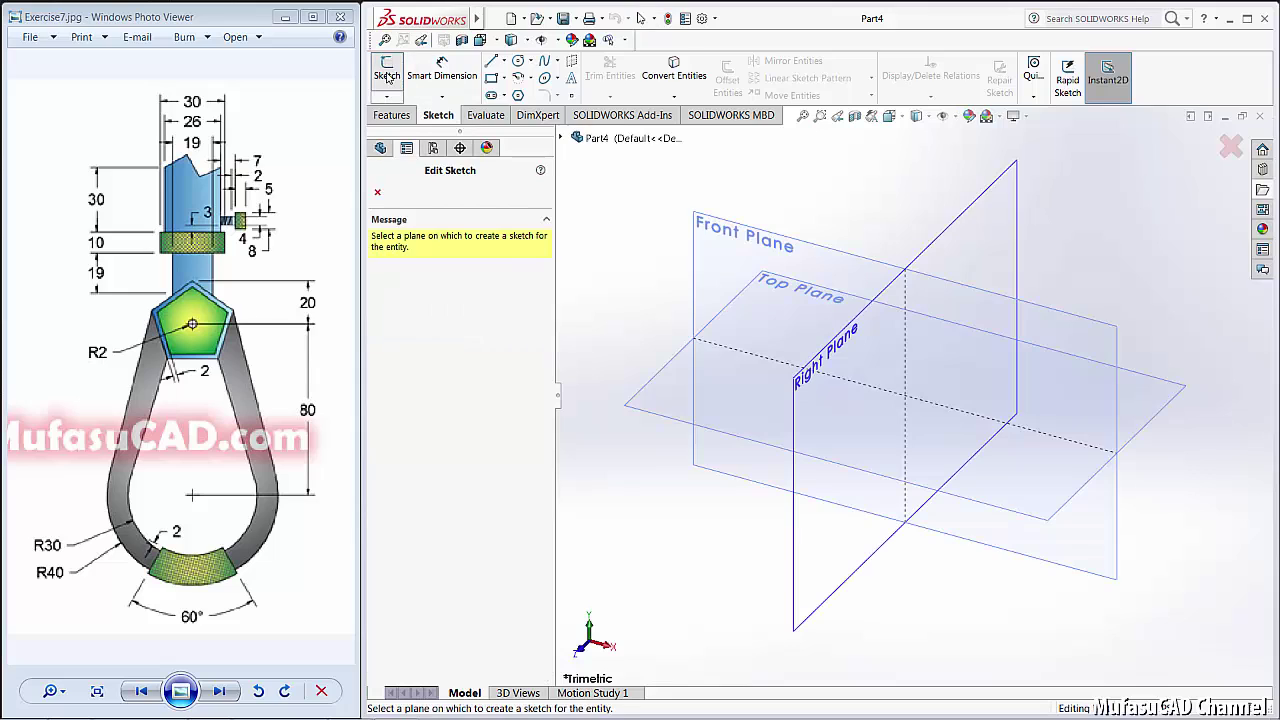
left_click(668, 402)
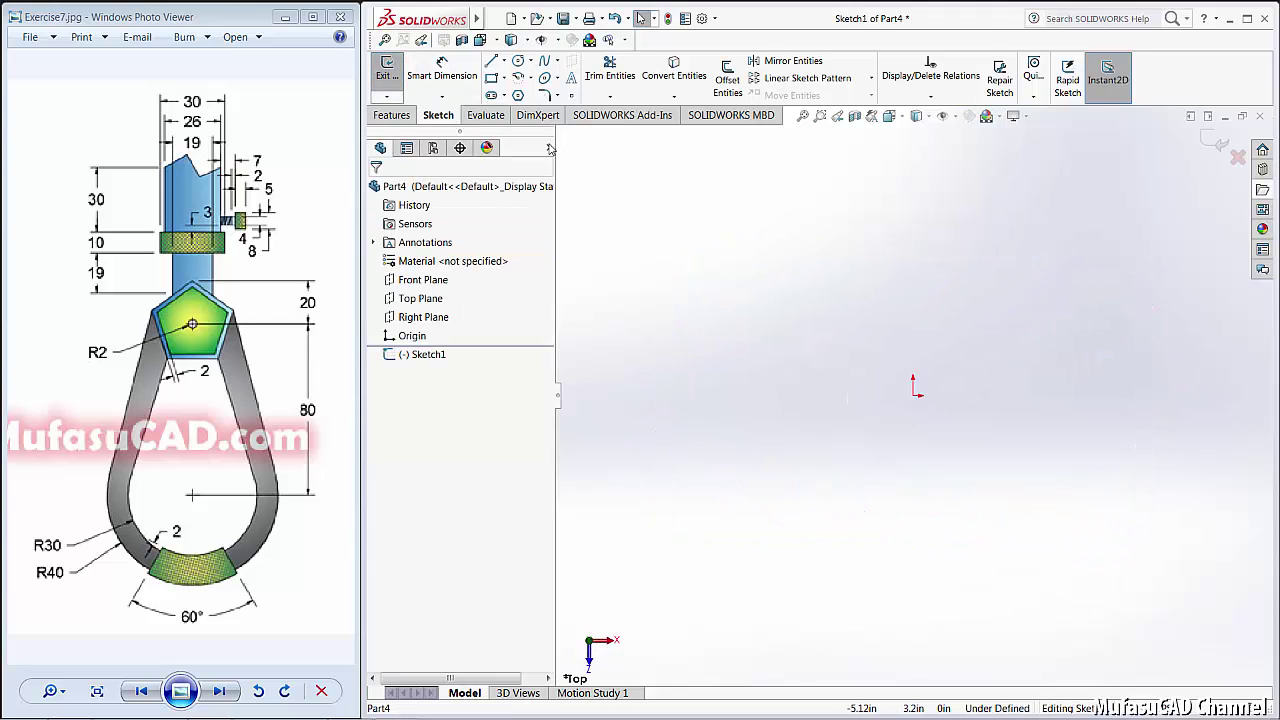
Step: Sketch two concentric circles centred on the origin, with radii of about 2.25 in and 2.84 in
left_click(518, 61)
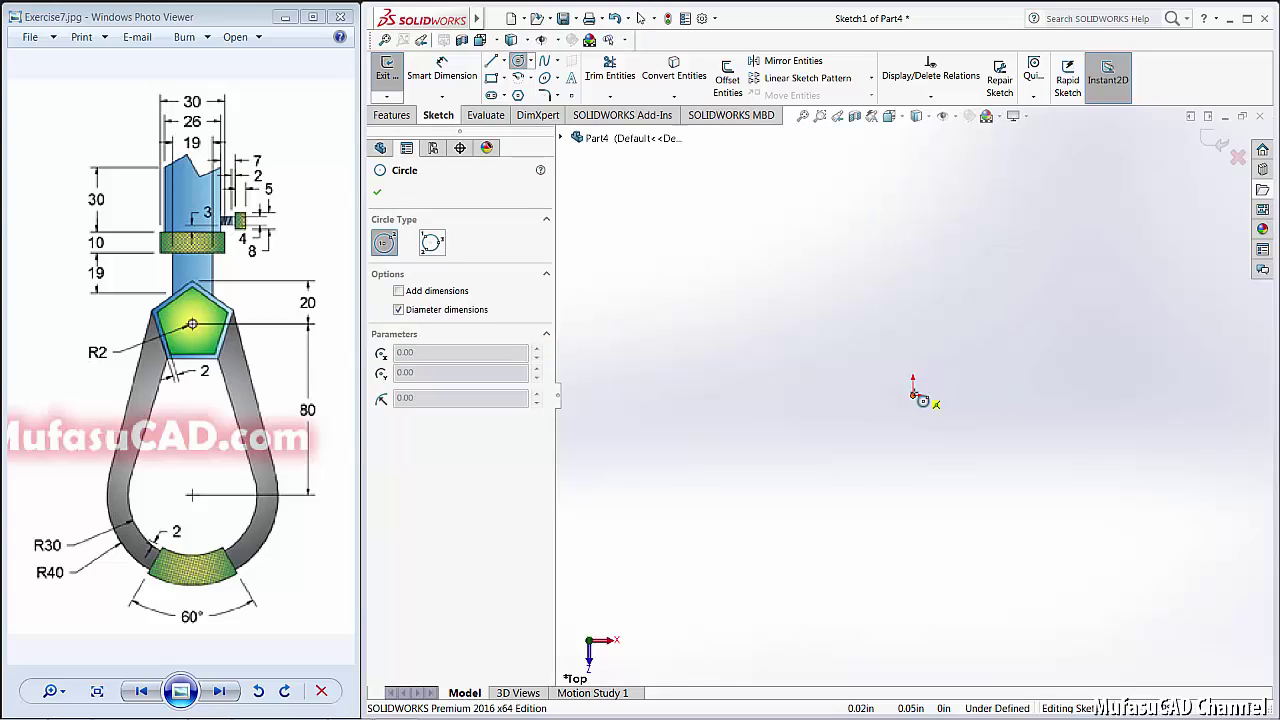
left_click(912, 395)
left_click(1046, 331)
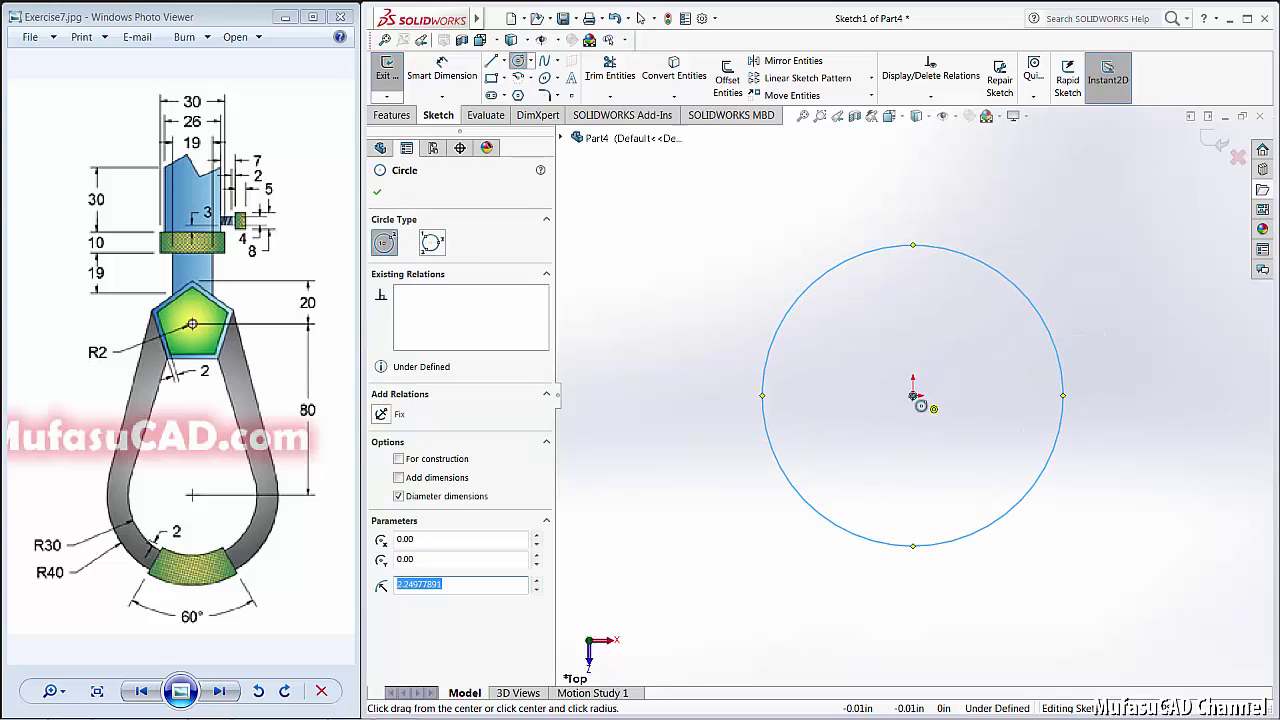
left_click(913, 396)
left_click(1088, 468)
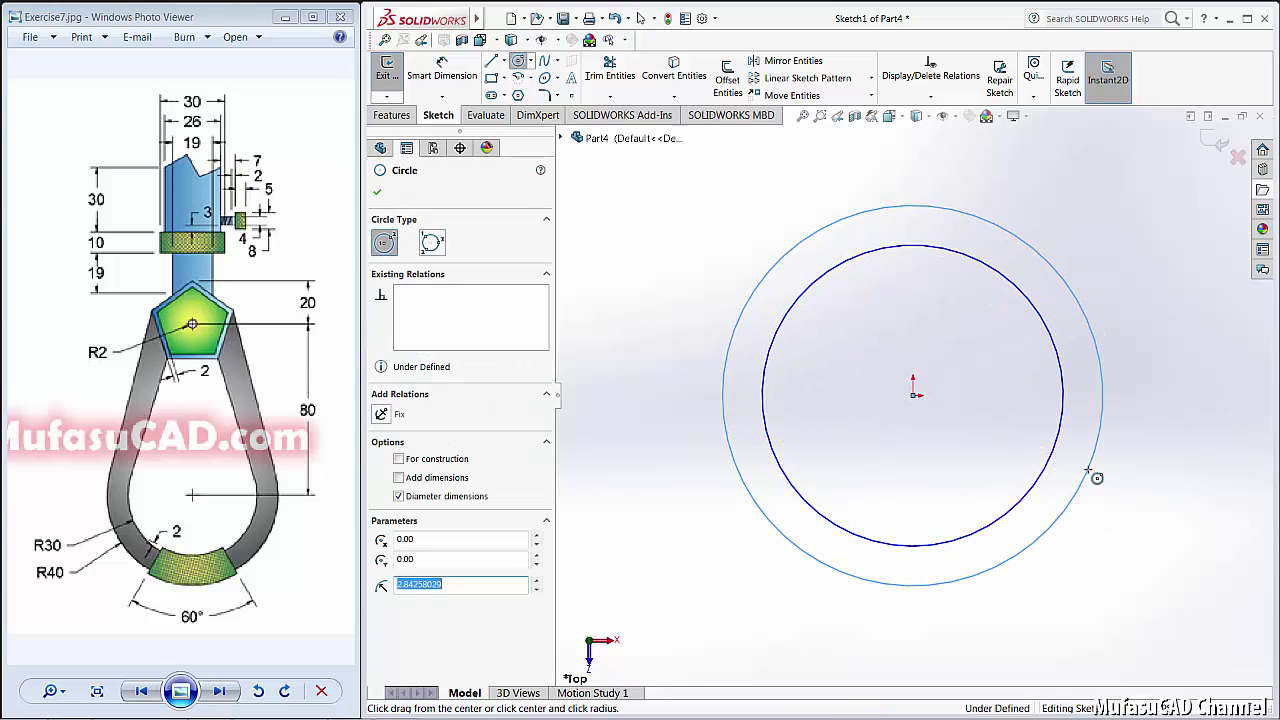
Step: Dimension the outer circle's diameter to 80 in and the inner circle's diameter to 60 in
left_click(473, 84)
left_click(745, 485)
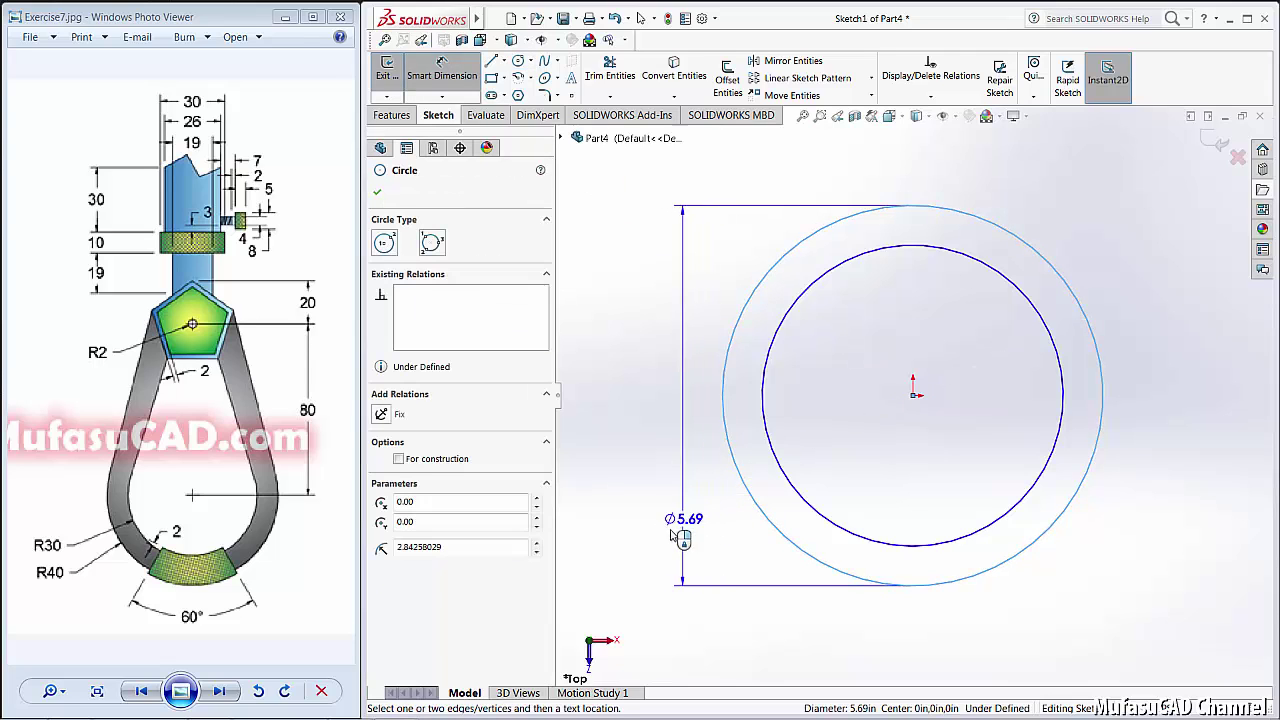
left_click(680, 598)
type("80")
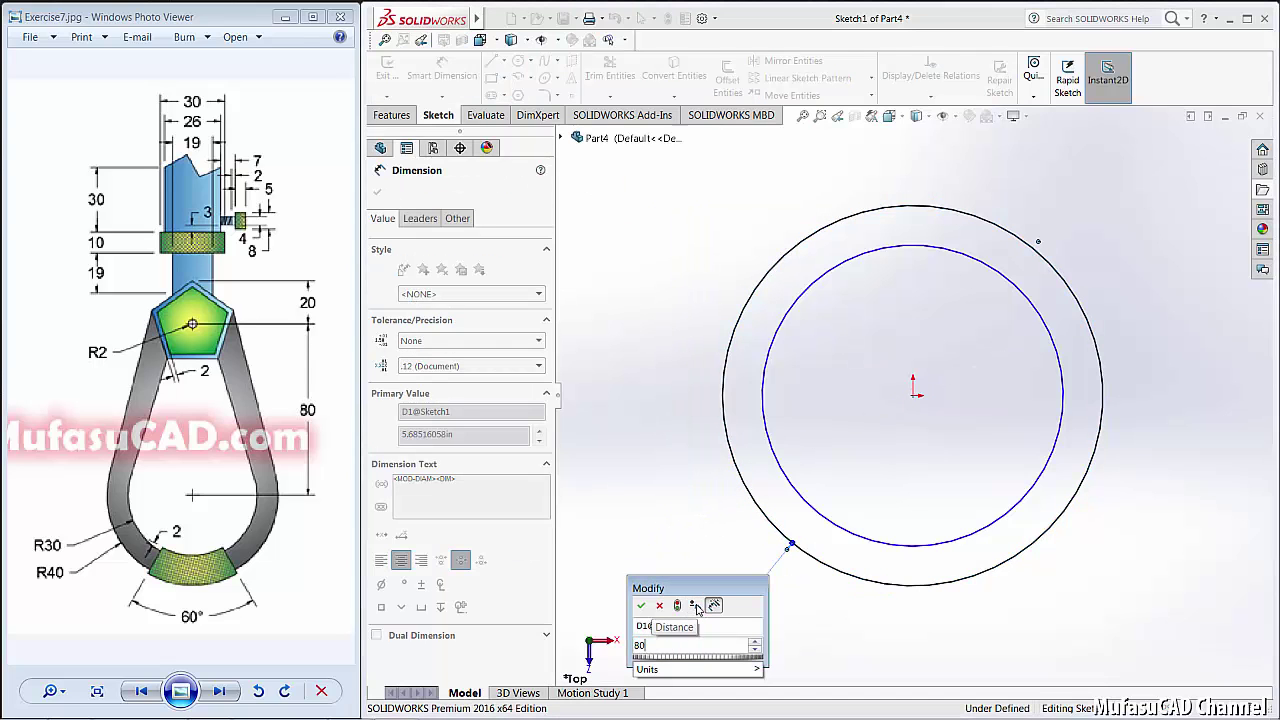
key("Return")
left_click(806, 498)
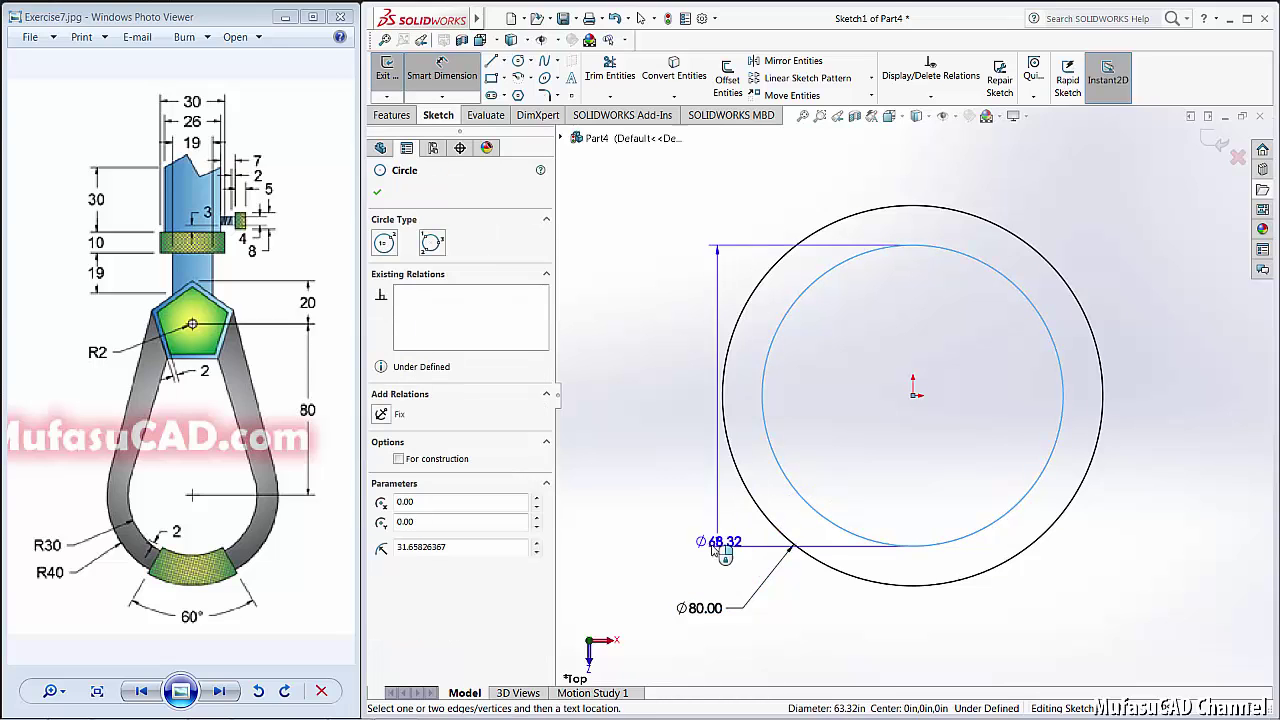
left_click(714, 563)
type("60")
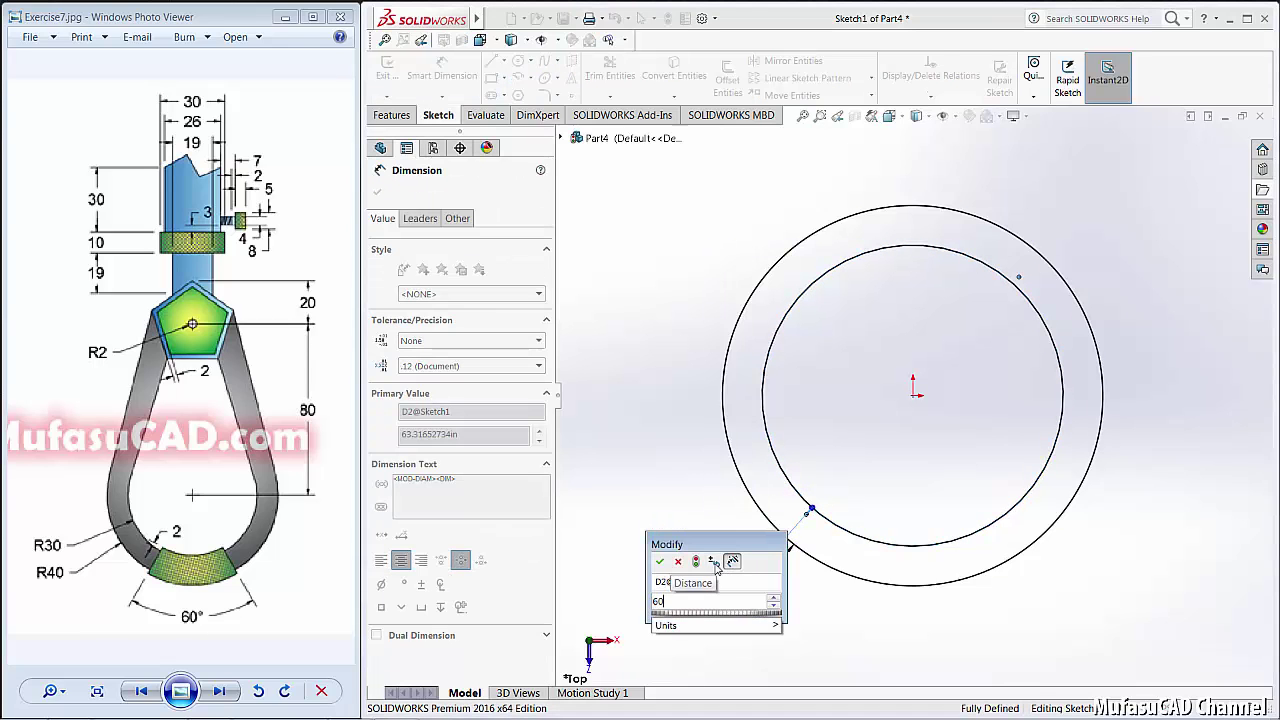
key("Return")
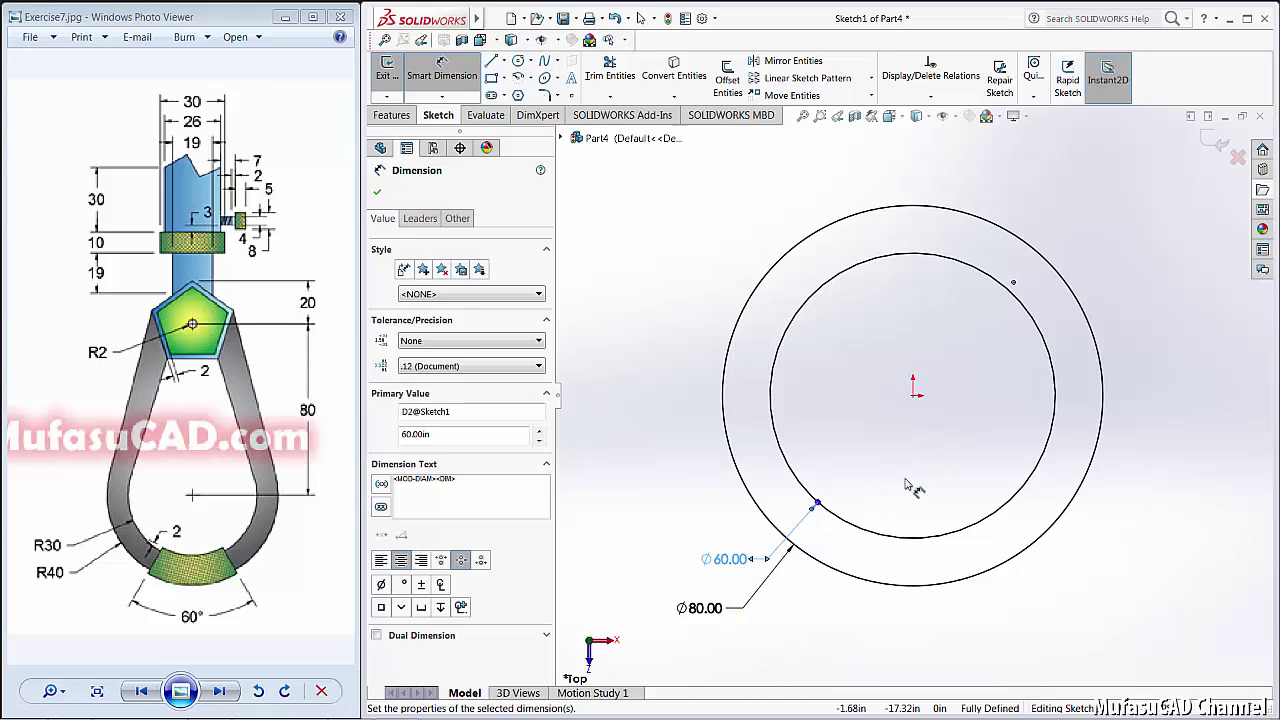
Step: Sketch a vertical line about 66 in long through the origin, from inside the inner circle down past the outer circle
left_click(491, 61)
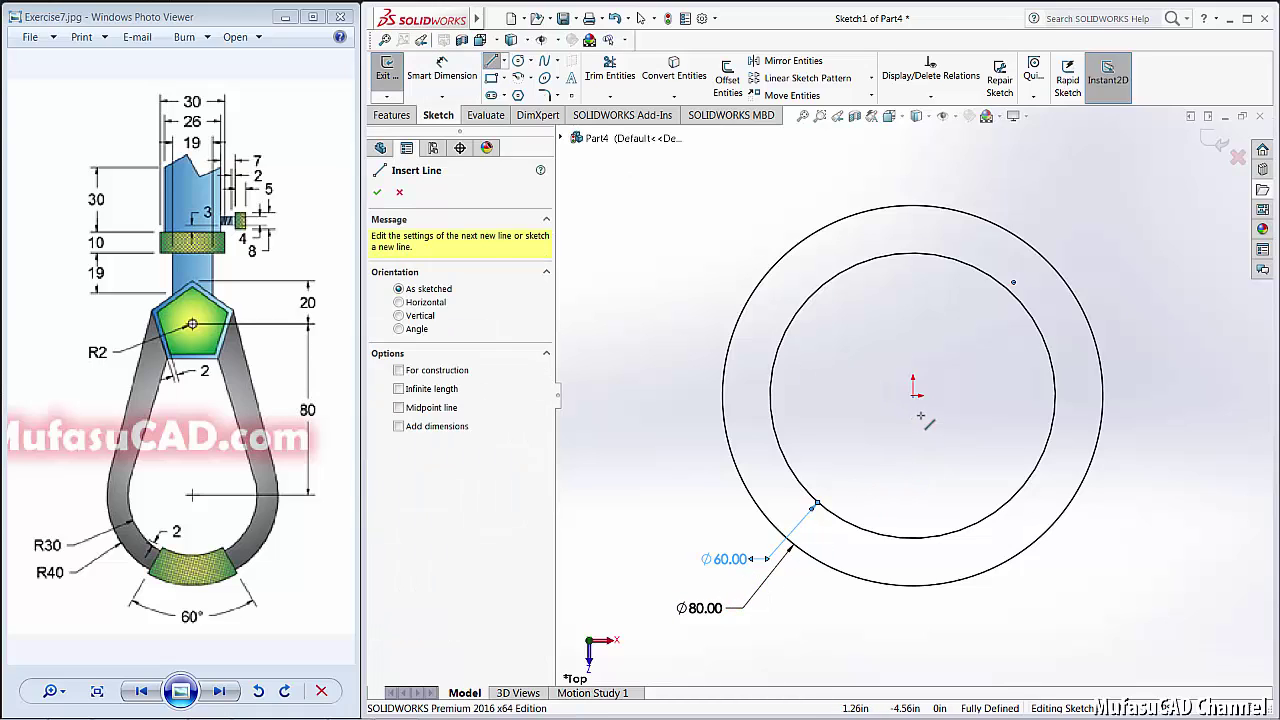
left_click(912, 310)
left_click(913, 625)
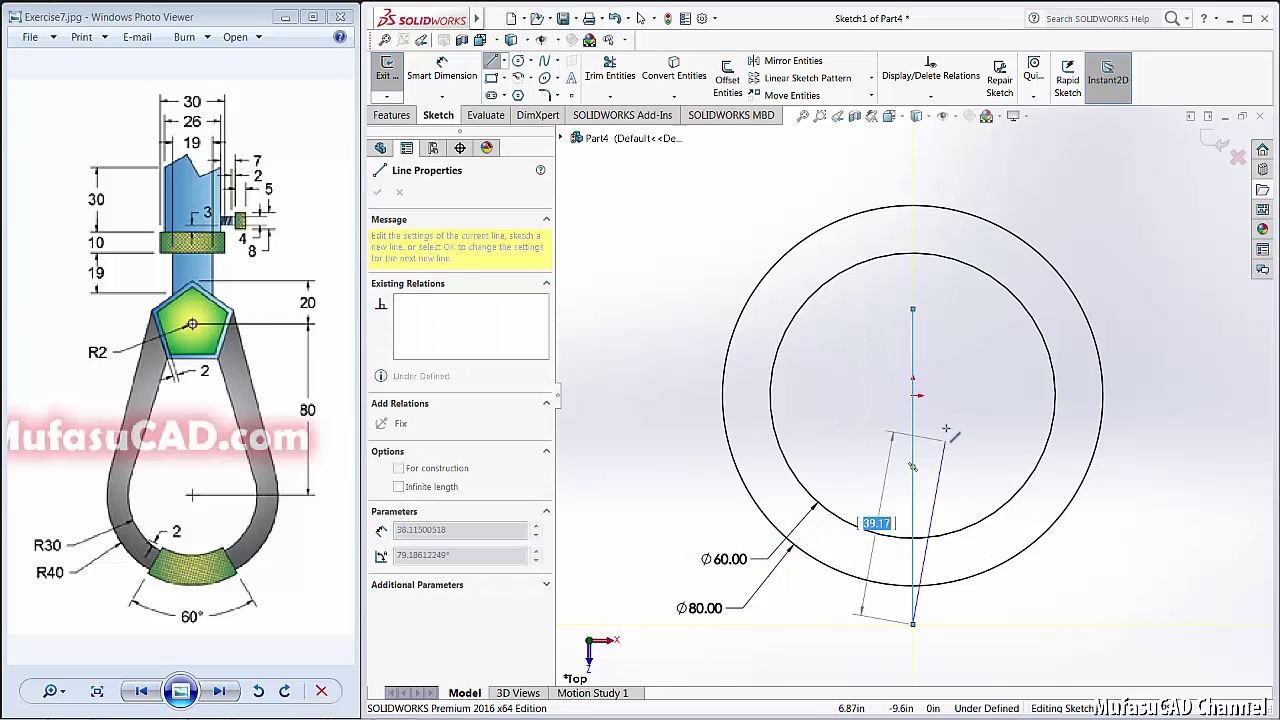
right_click(952, 392)
left_click(977, 433)
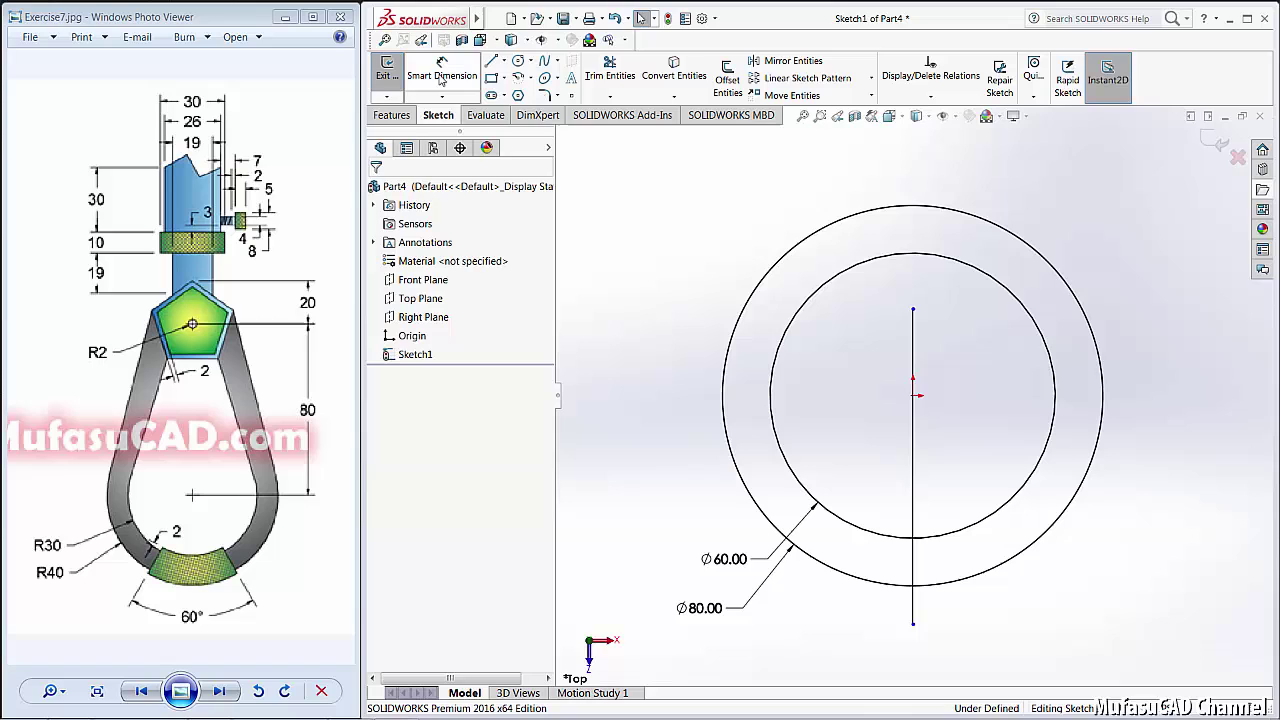
Step: Sketch an angled line about 53 in long from the origin down and to the right, ending beyond the outer circle
left_click(491, 61)
left_click(913, 396)
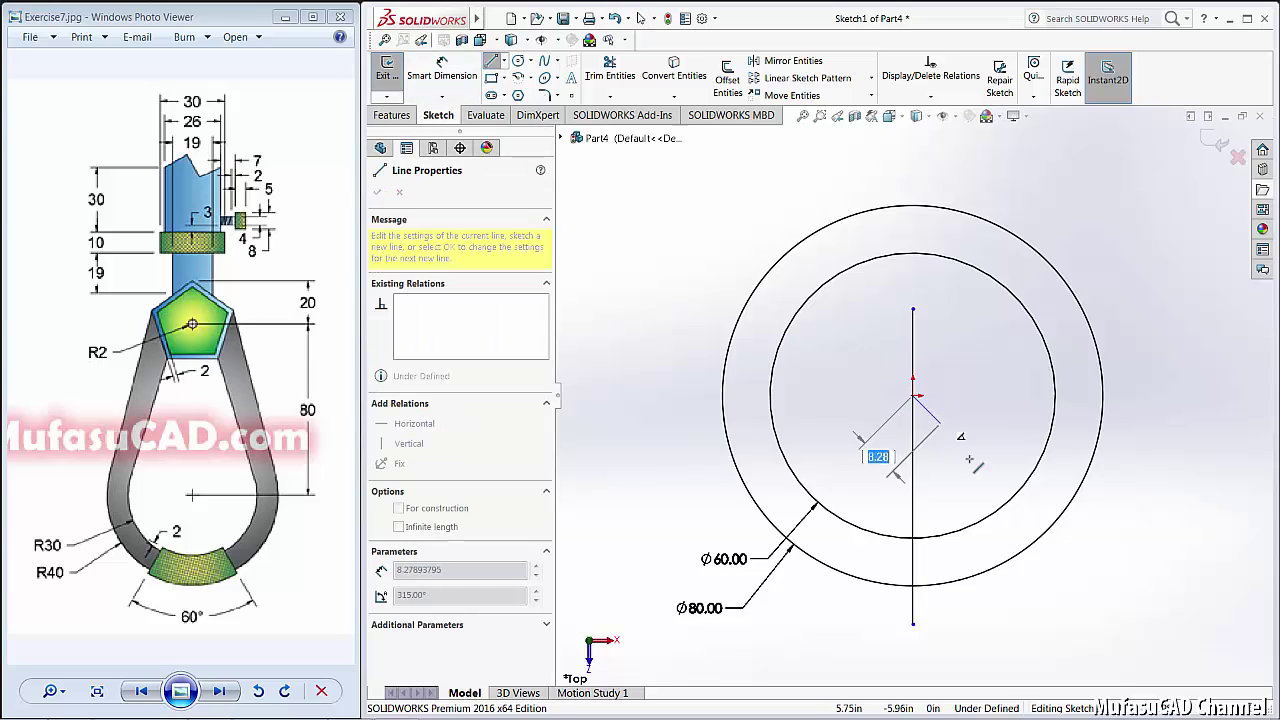
right_click(986, 377)
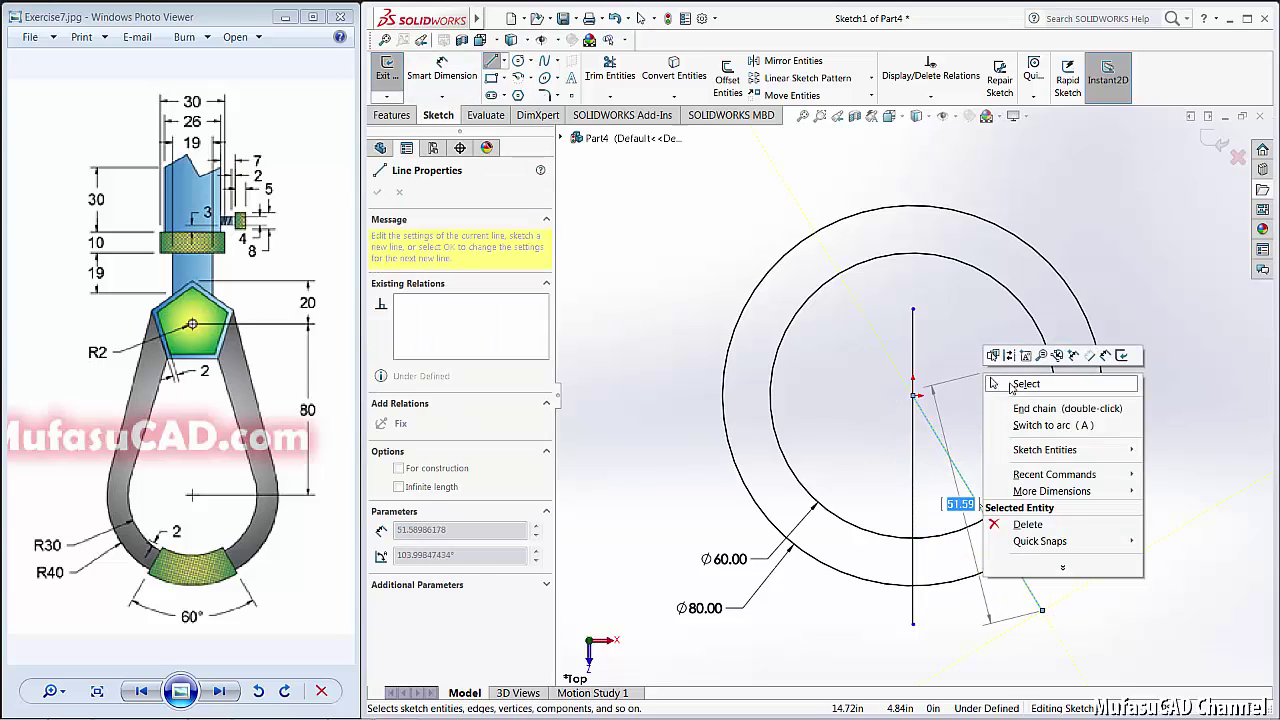
left_click(1017, 387)
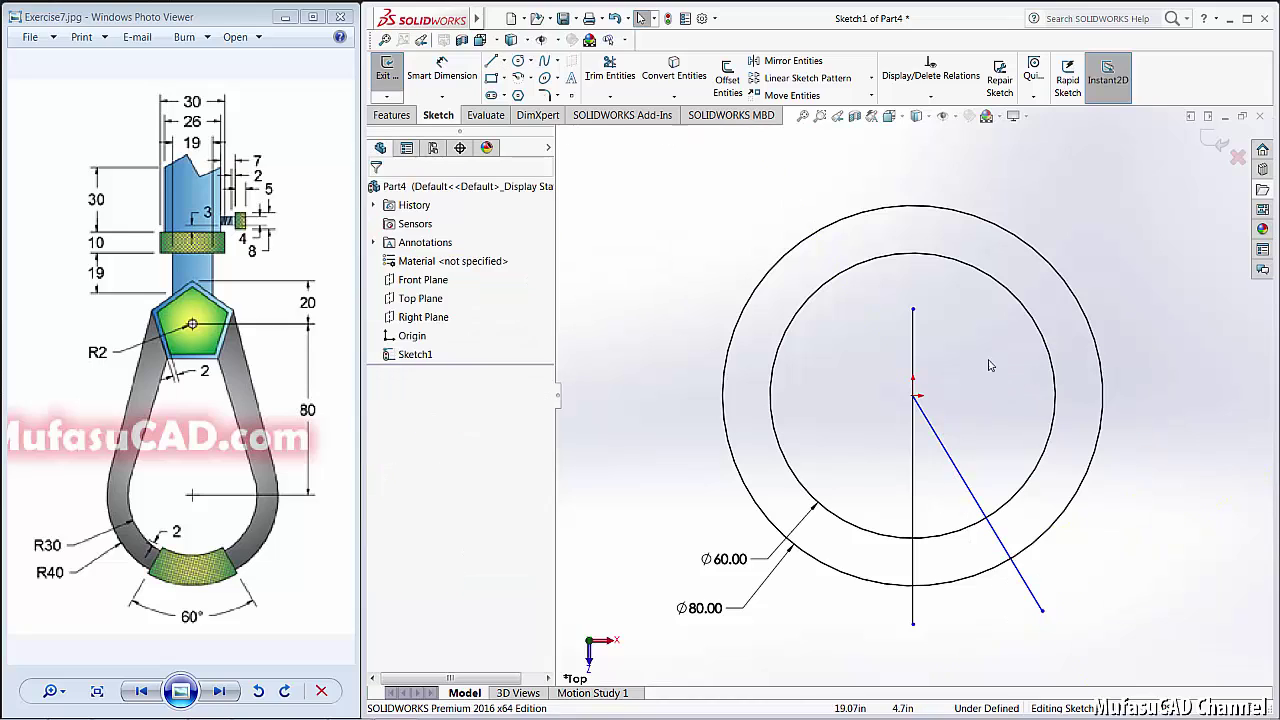
Step: Convert the vertical line through the origin to construction geometry
left_click(913, 336)
right_click(913, 336)
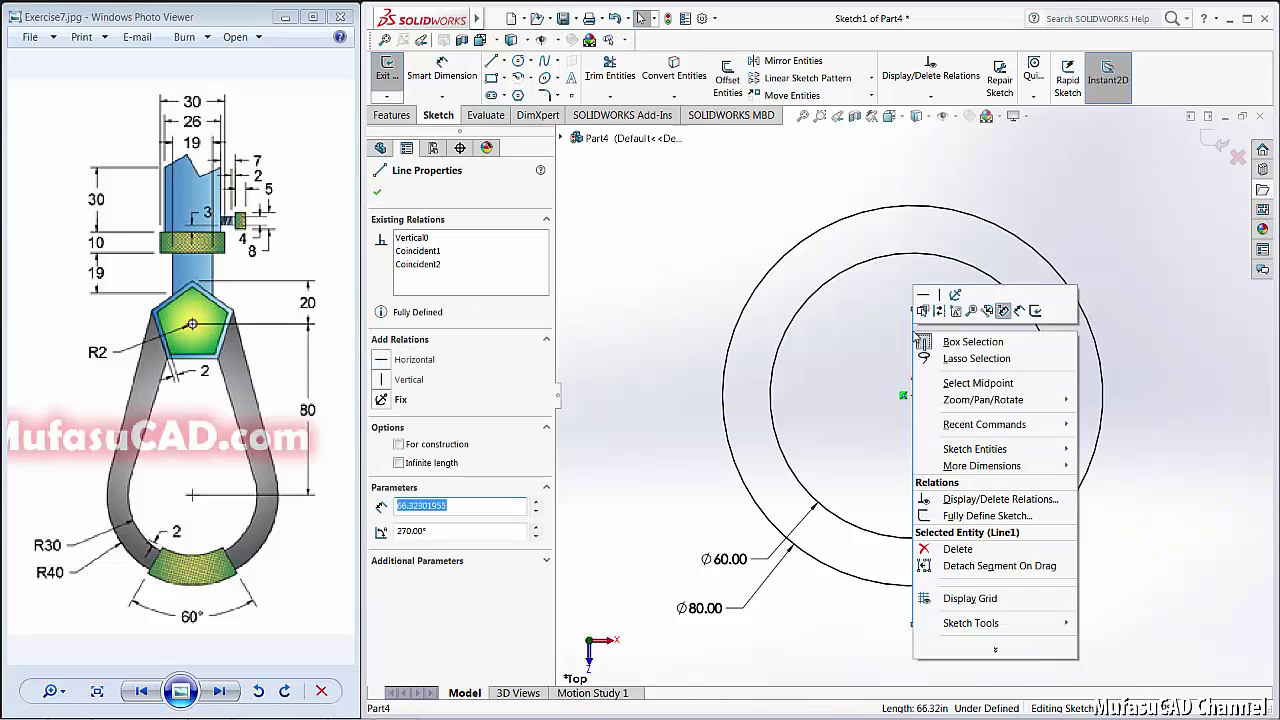
left_click(938, 311)
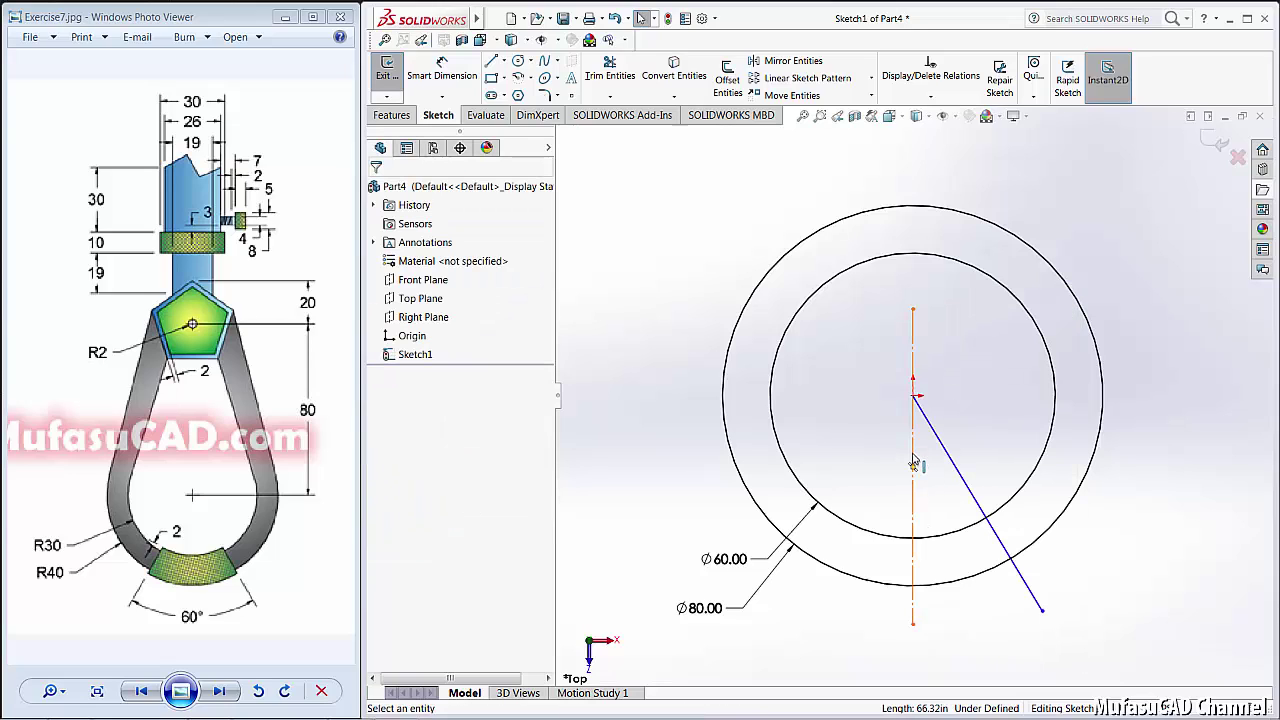
Step: Dimension the angle between the slanted line and the vertical centerline to 30 degrees
left_click(441, 70)
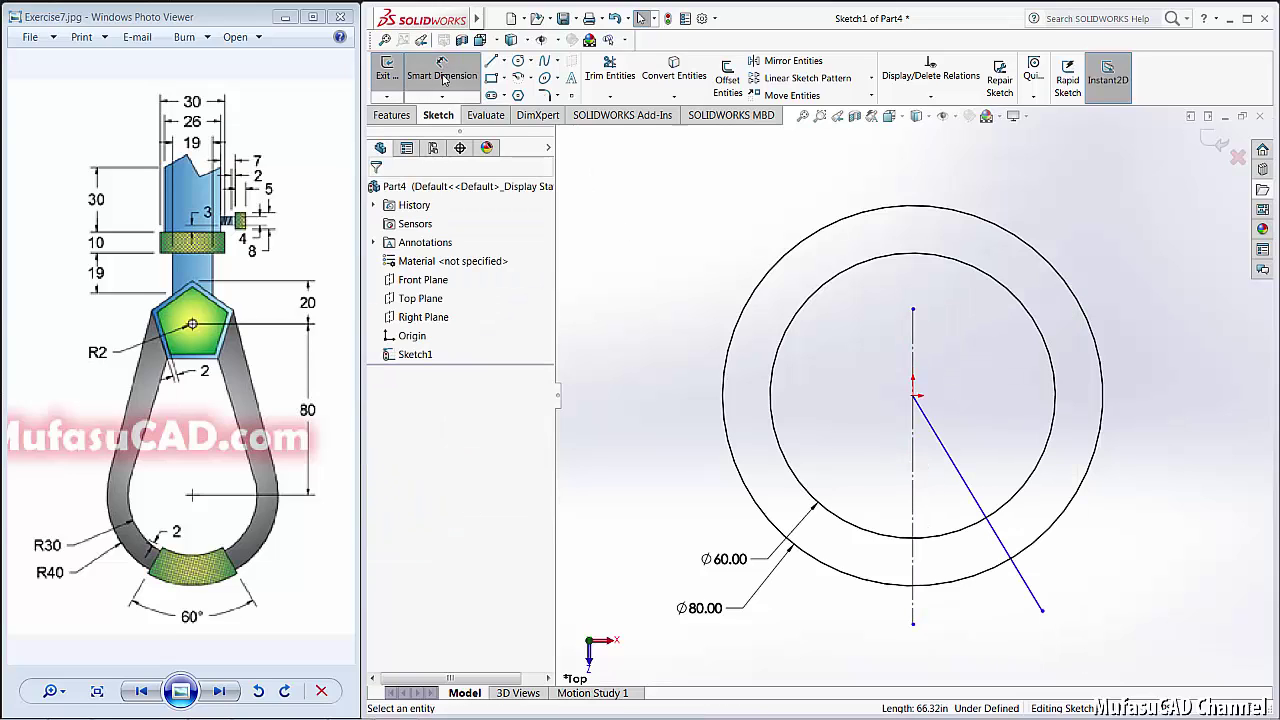
left_click(964, 480)
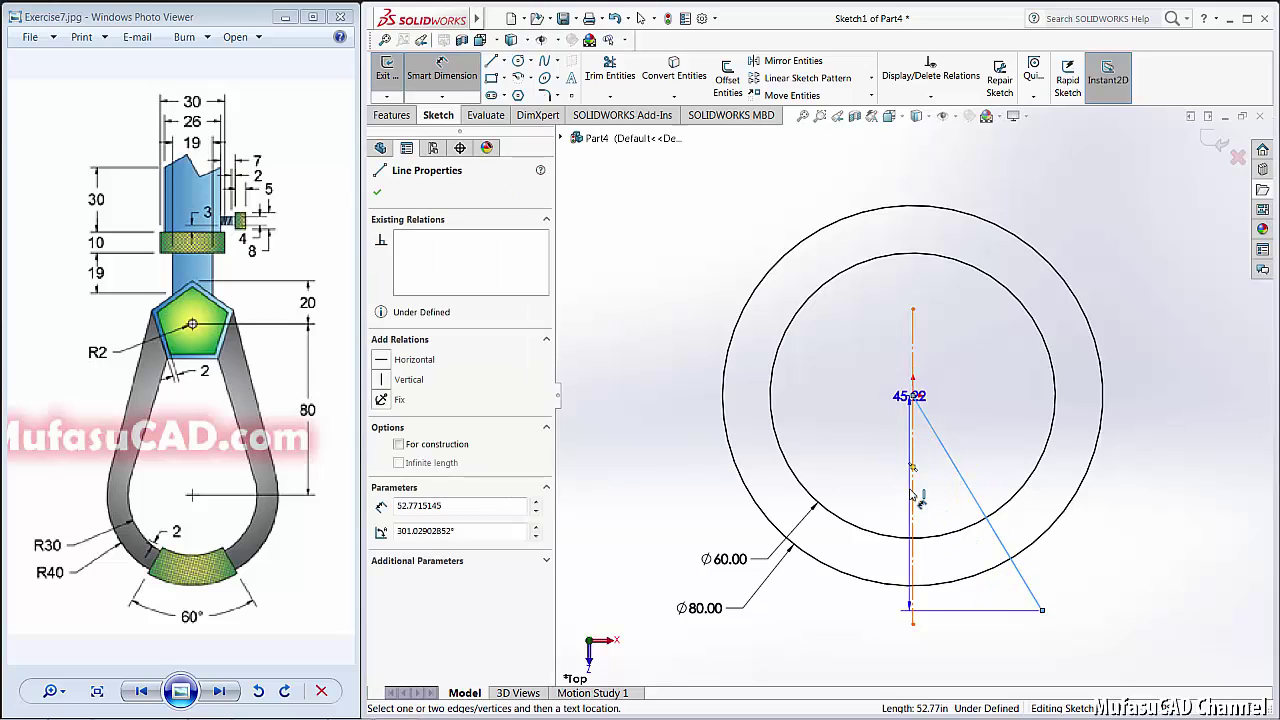
left_click(911, 492)
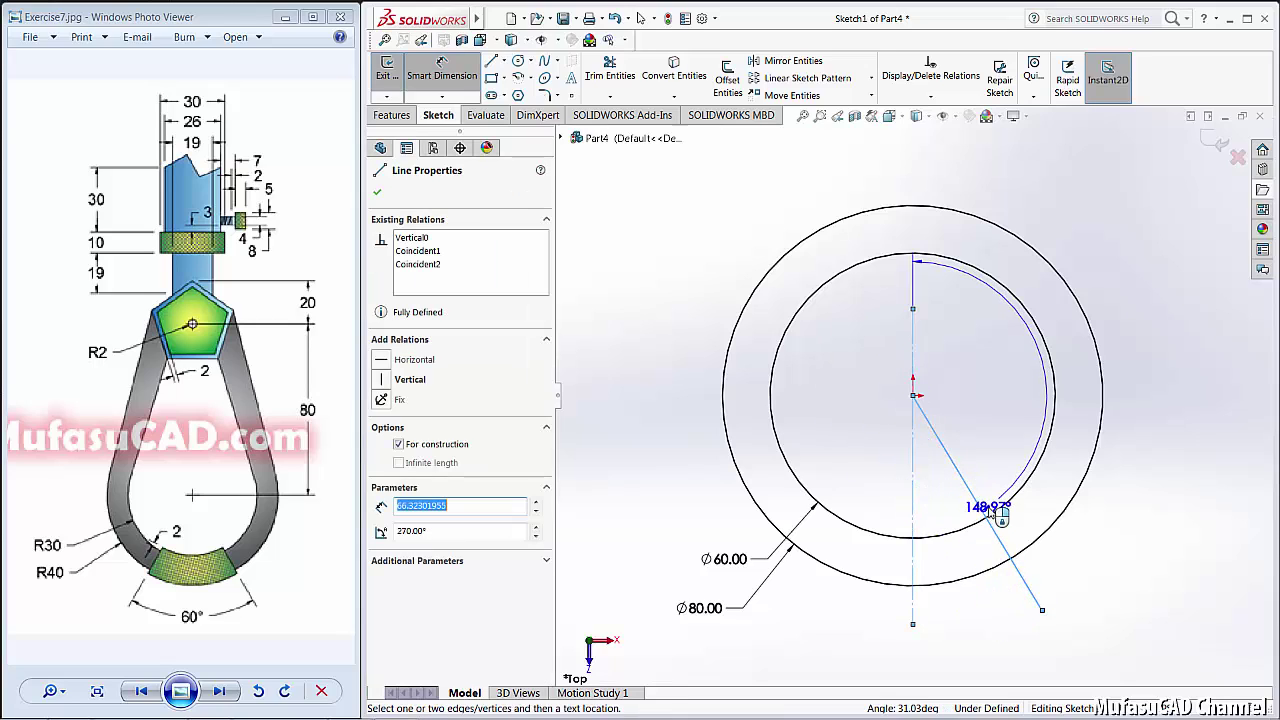
left_click(963, 648)
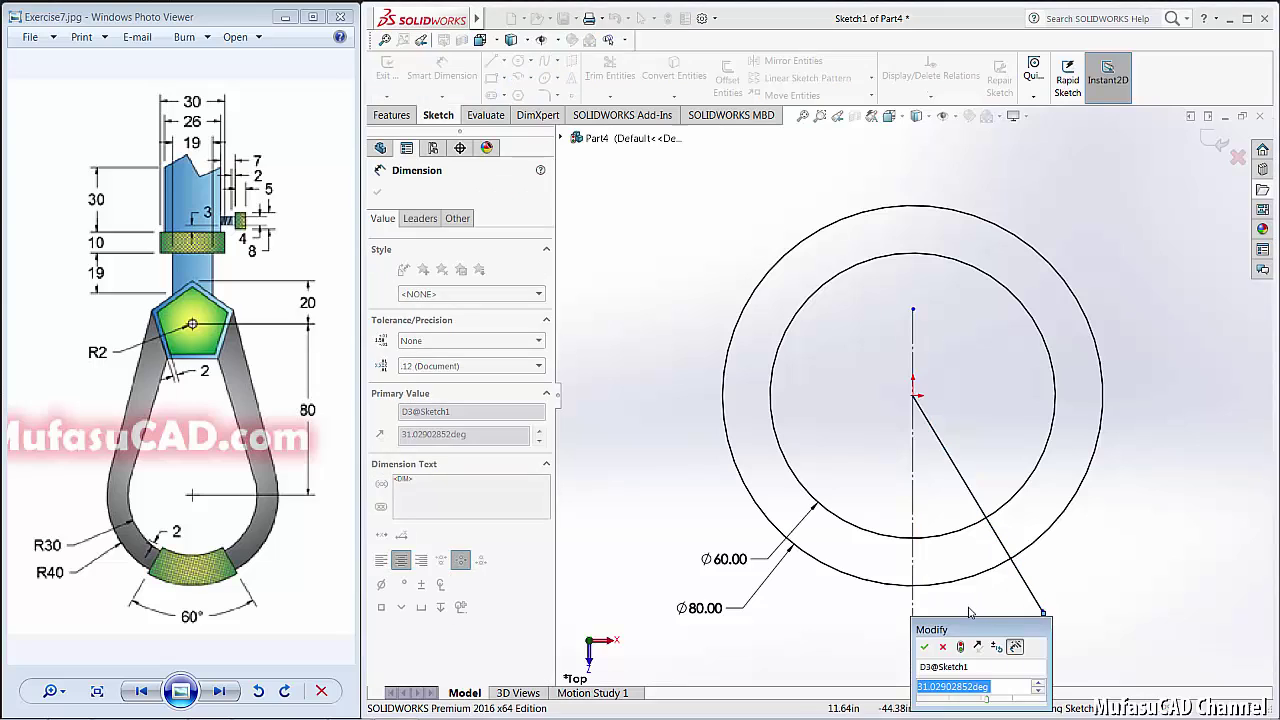
type("30")
key("Return")
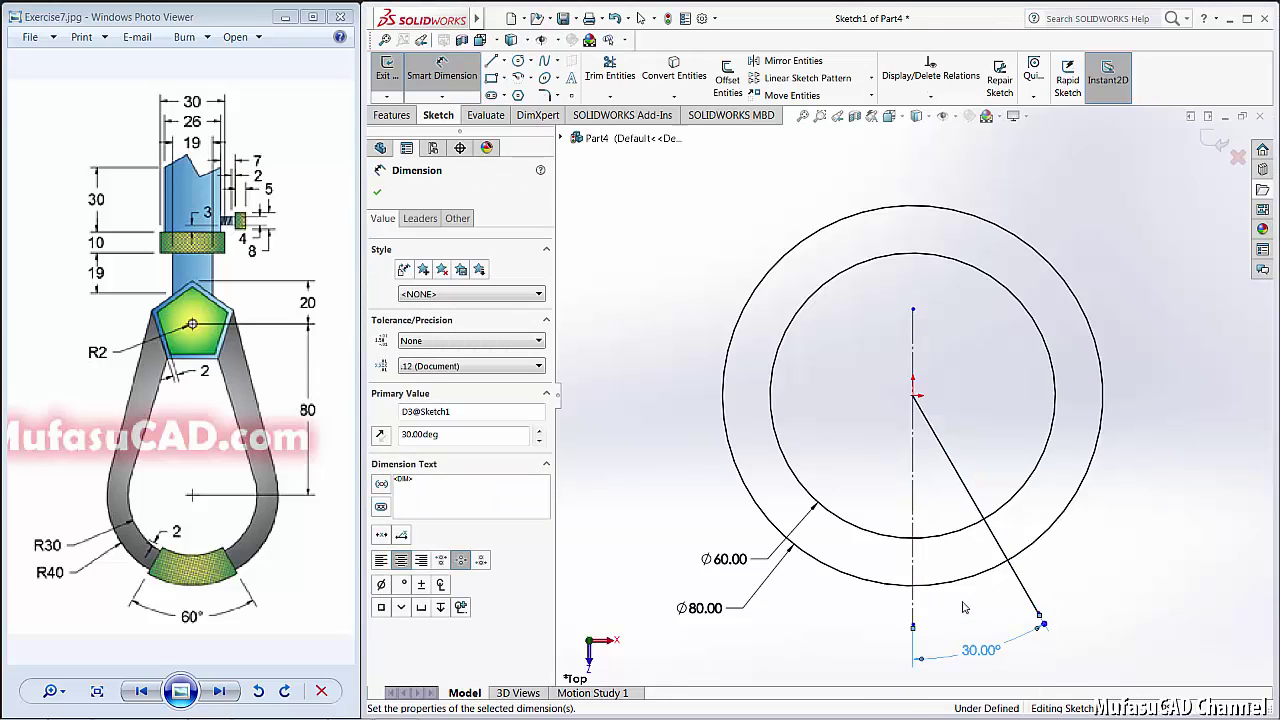
Step: Mirror the slanted line about the vertical centerline, keeping the original
left_click(795, 63)
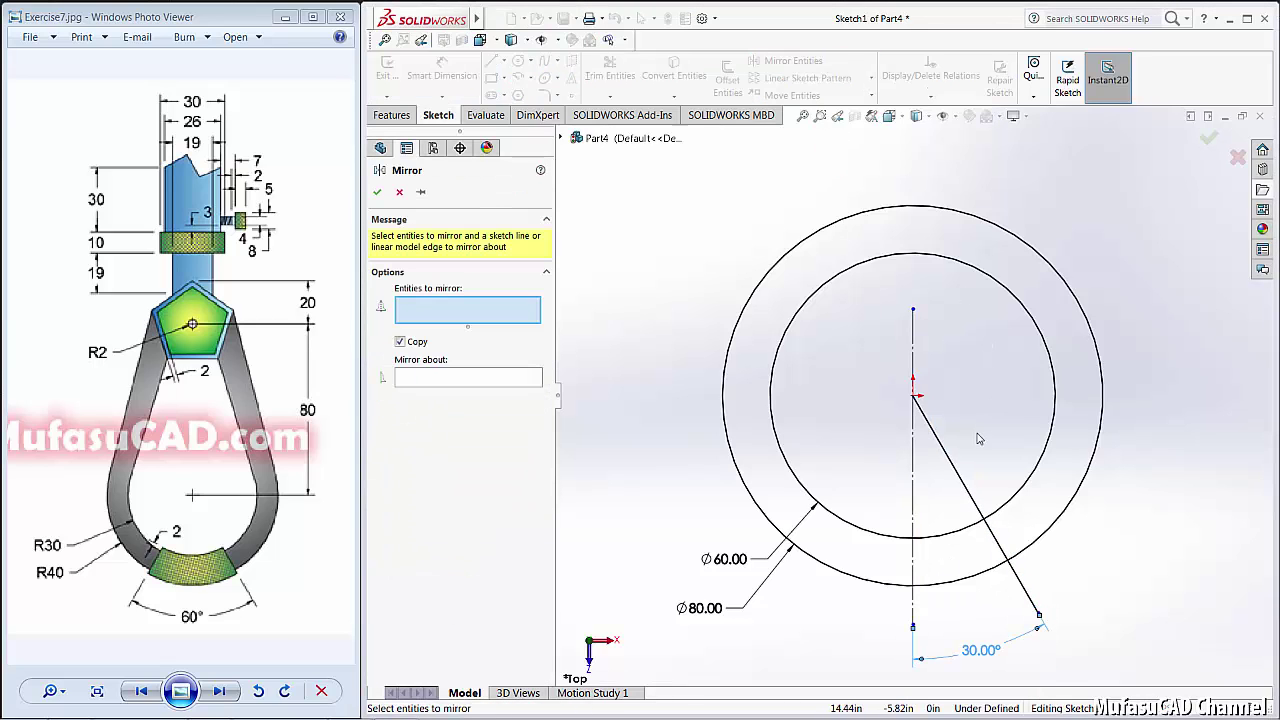
left_click(963, 468)
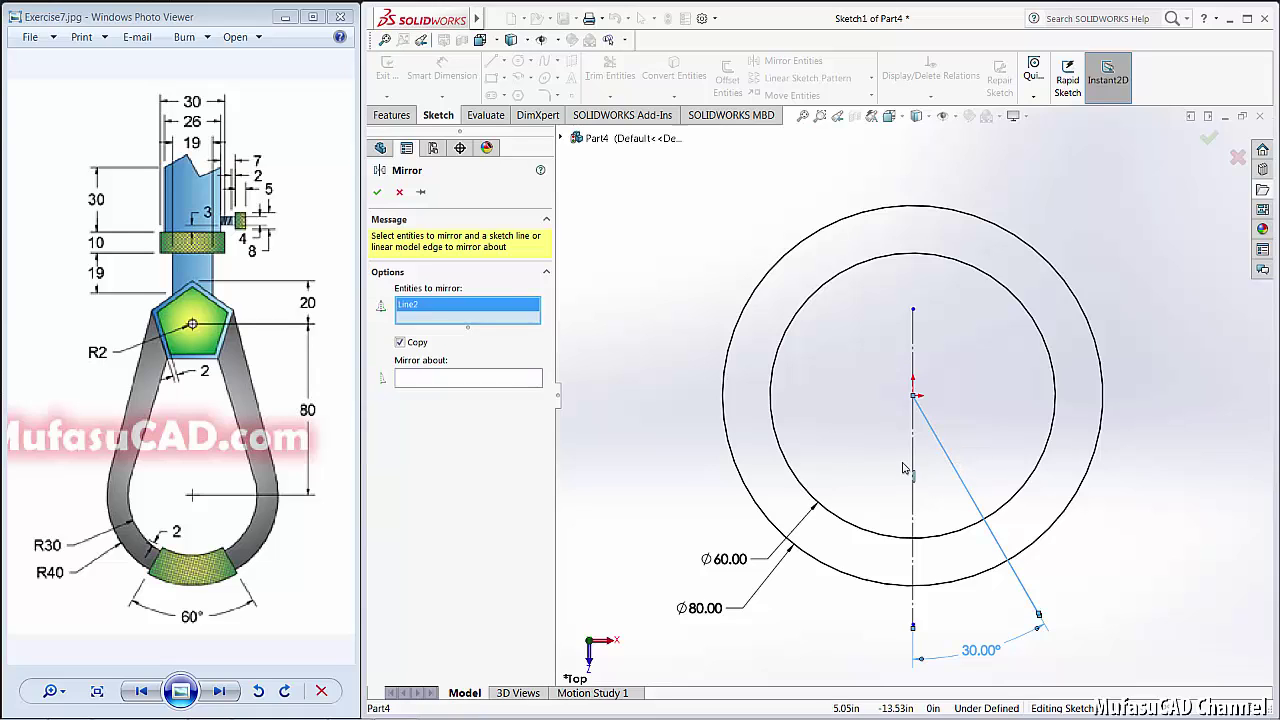
left_click(474, 379)
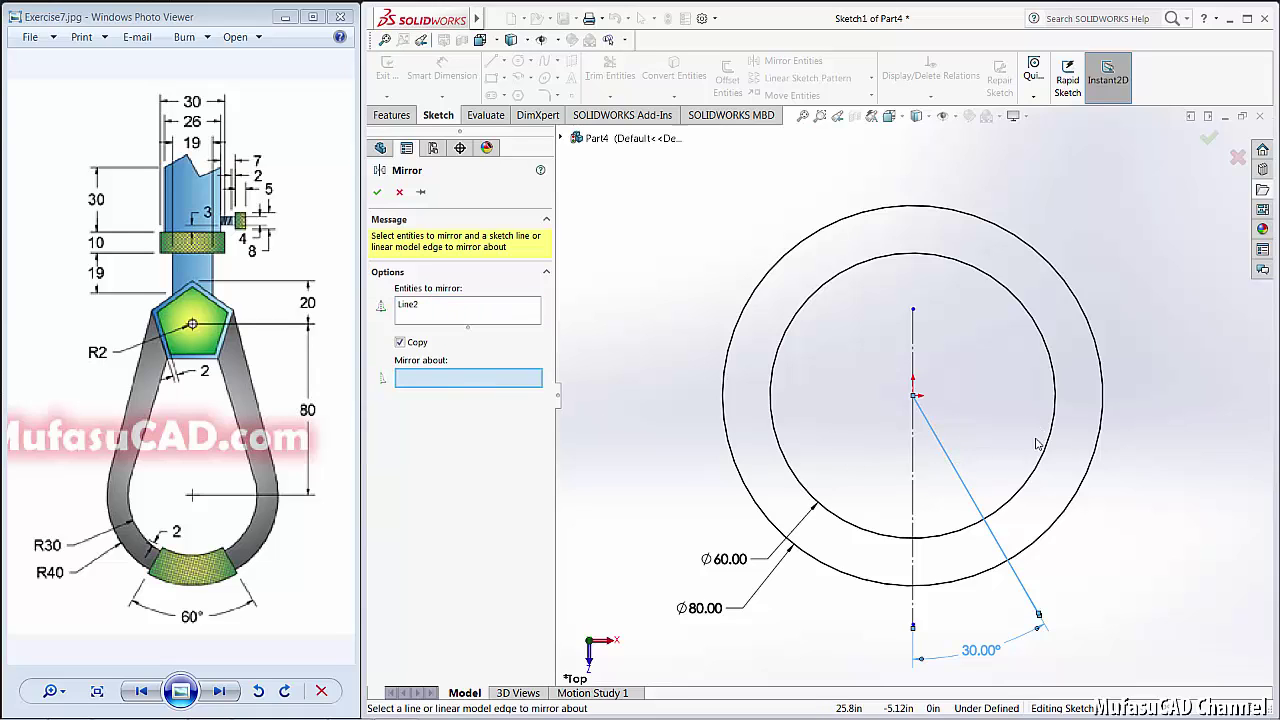
left_click(912, 474)
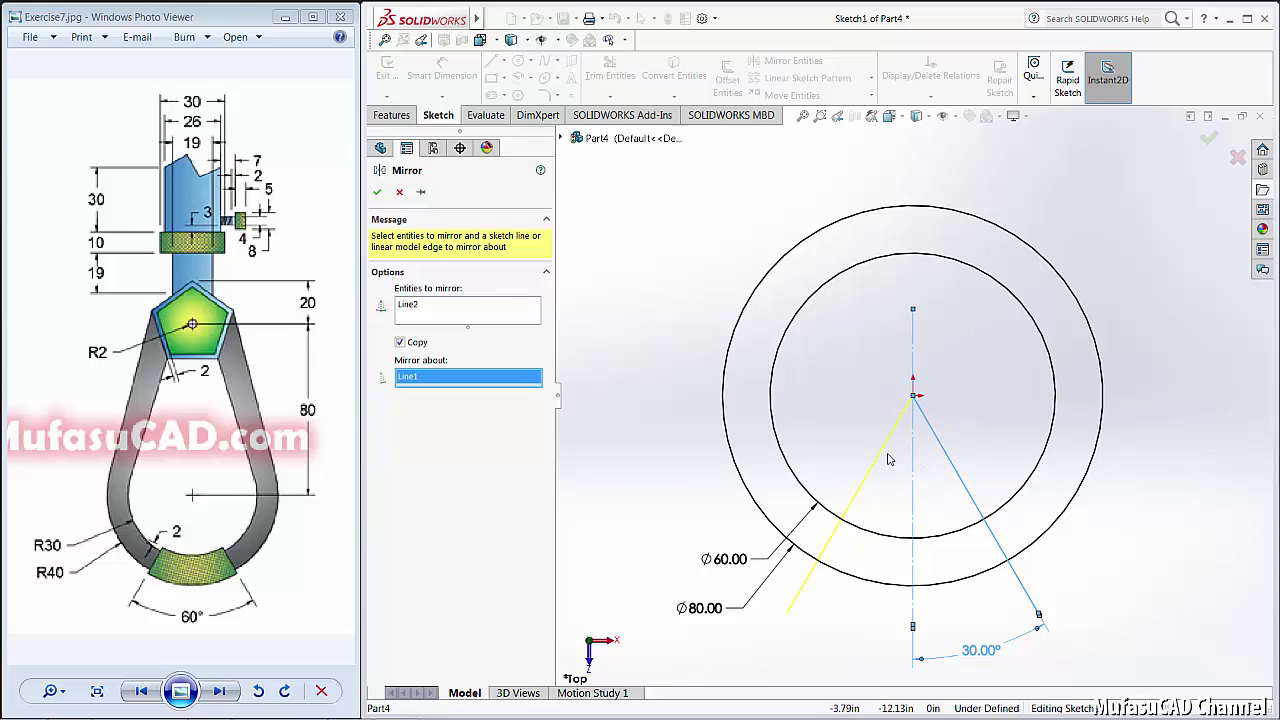
left_click(377, 193)
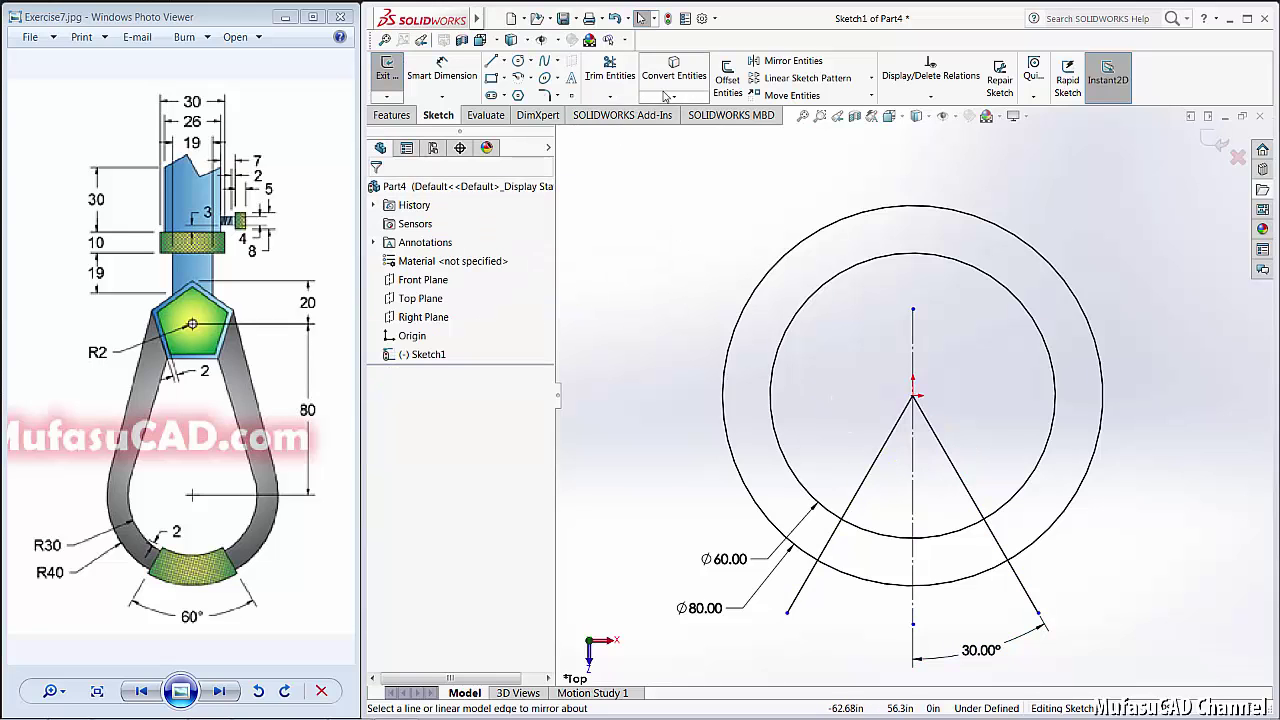
Step: Offset the 60 in circle inward by 2 in, using the reversed direction
left_click(728, 80)
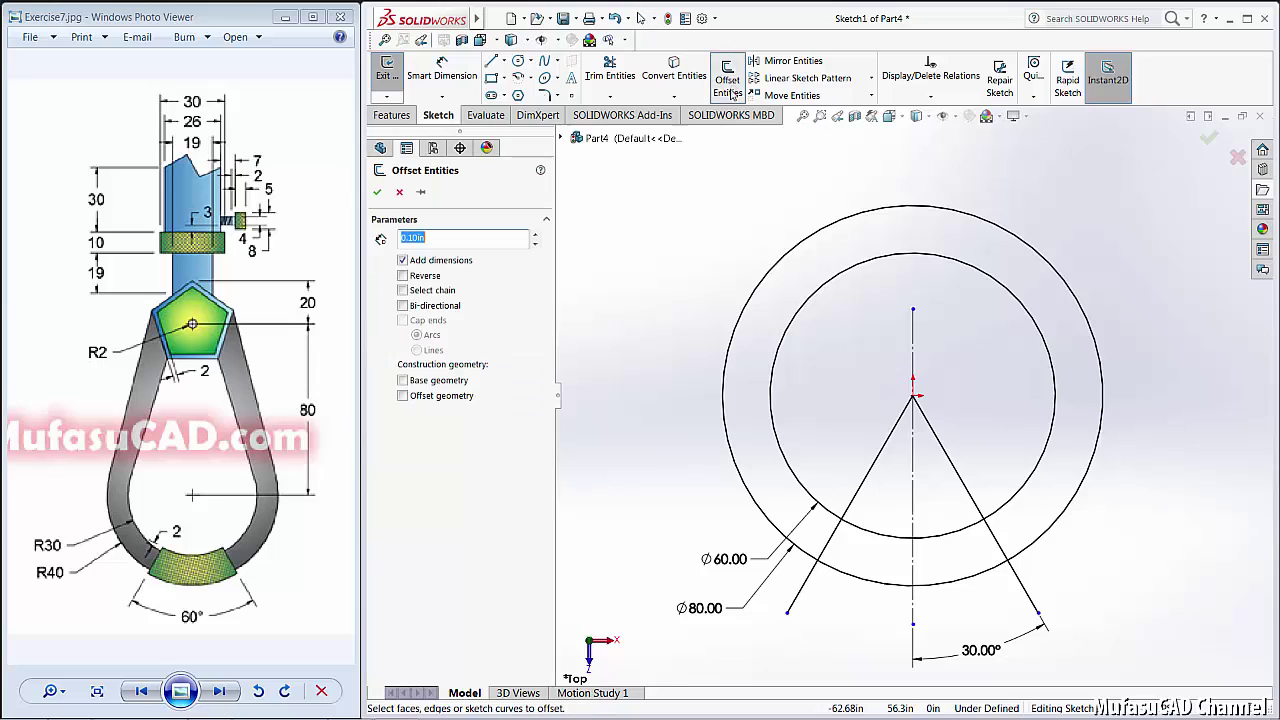
left_click(890, 537)
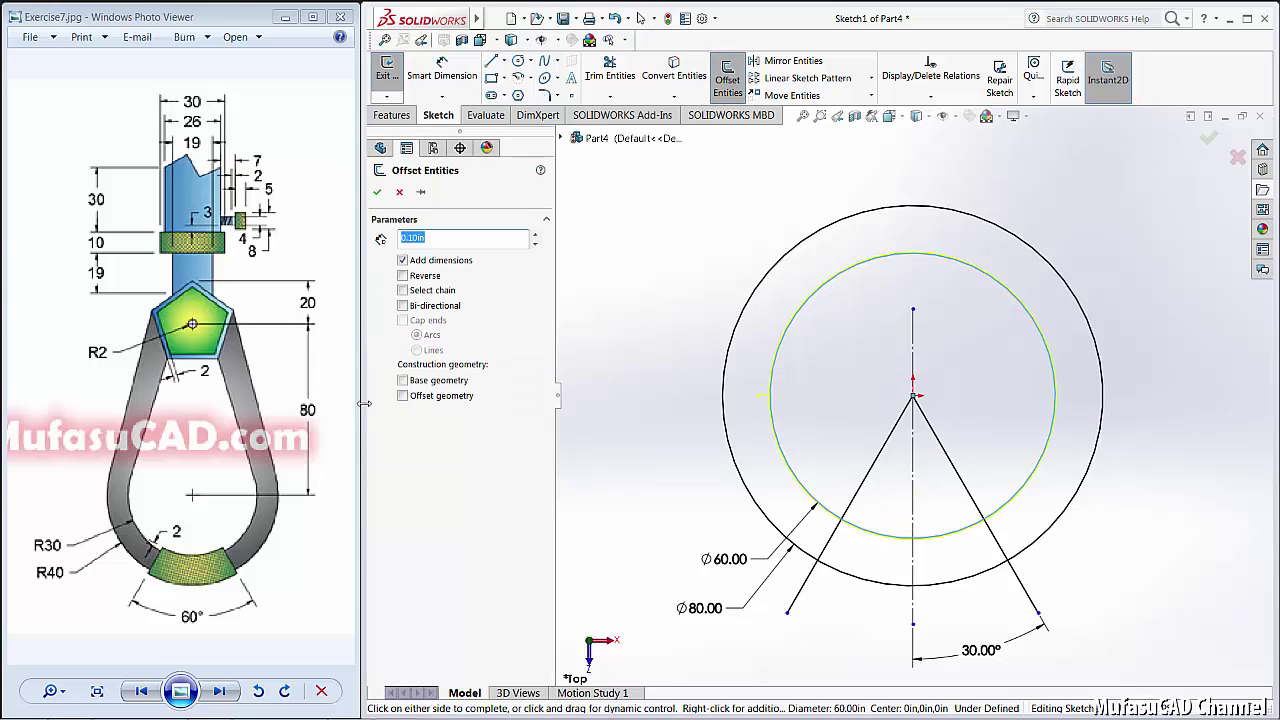
left_click(403, 276)
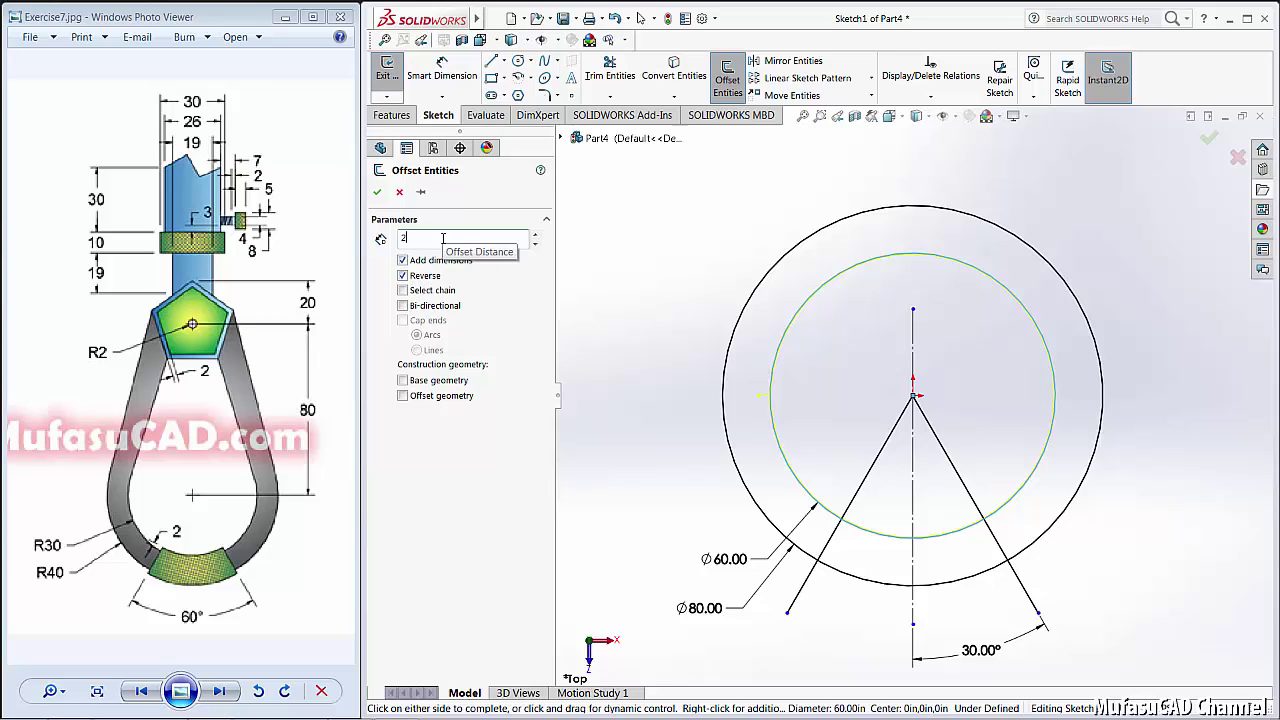
key("Return")
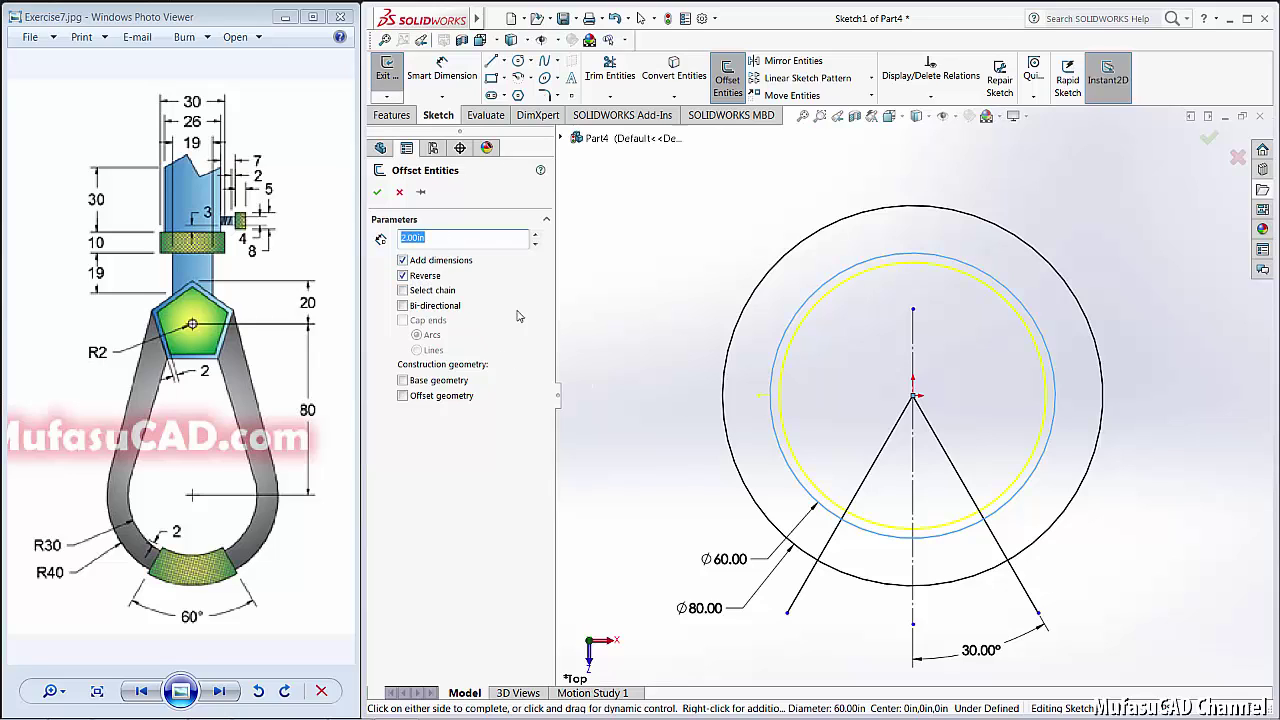
left_click(377, 191)
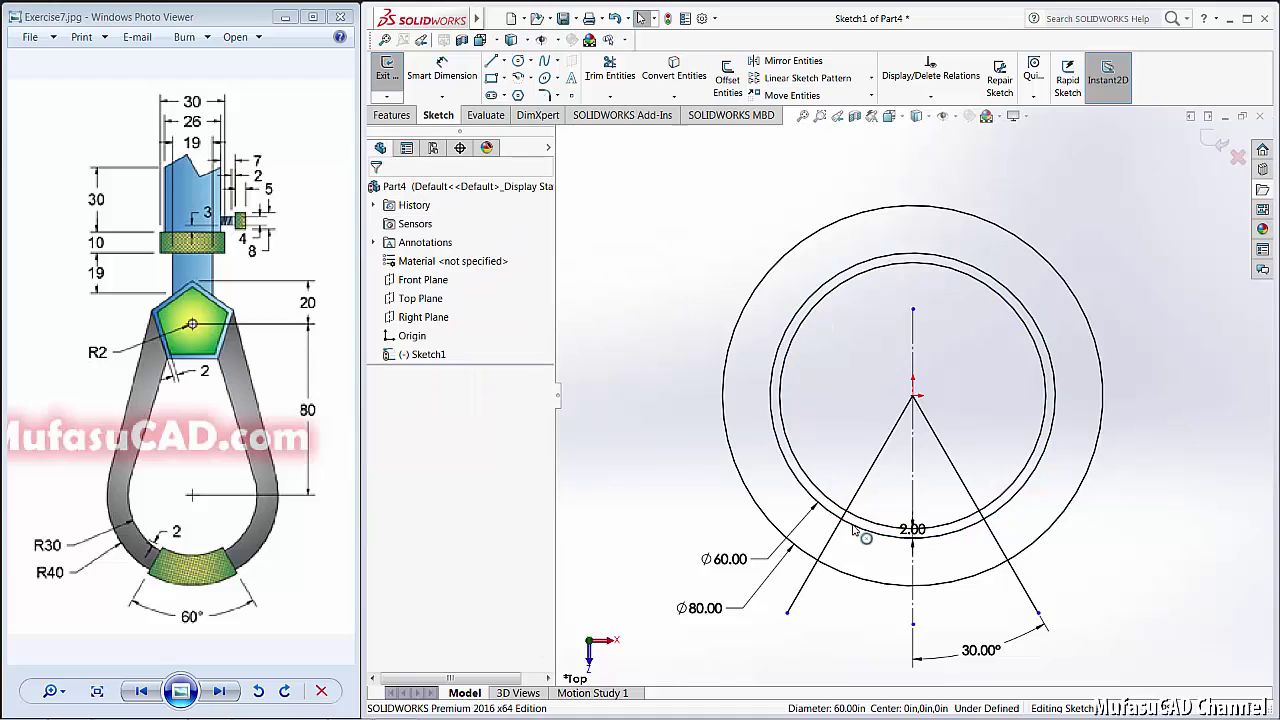
Step: Offset the 80 in circle outward by 2 in
left_click(858, 583)
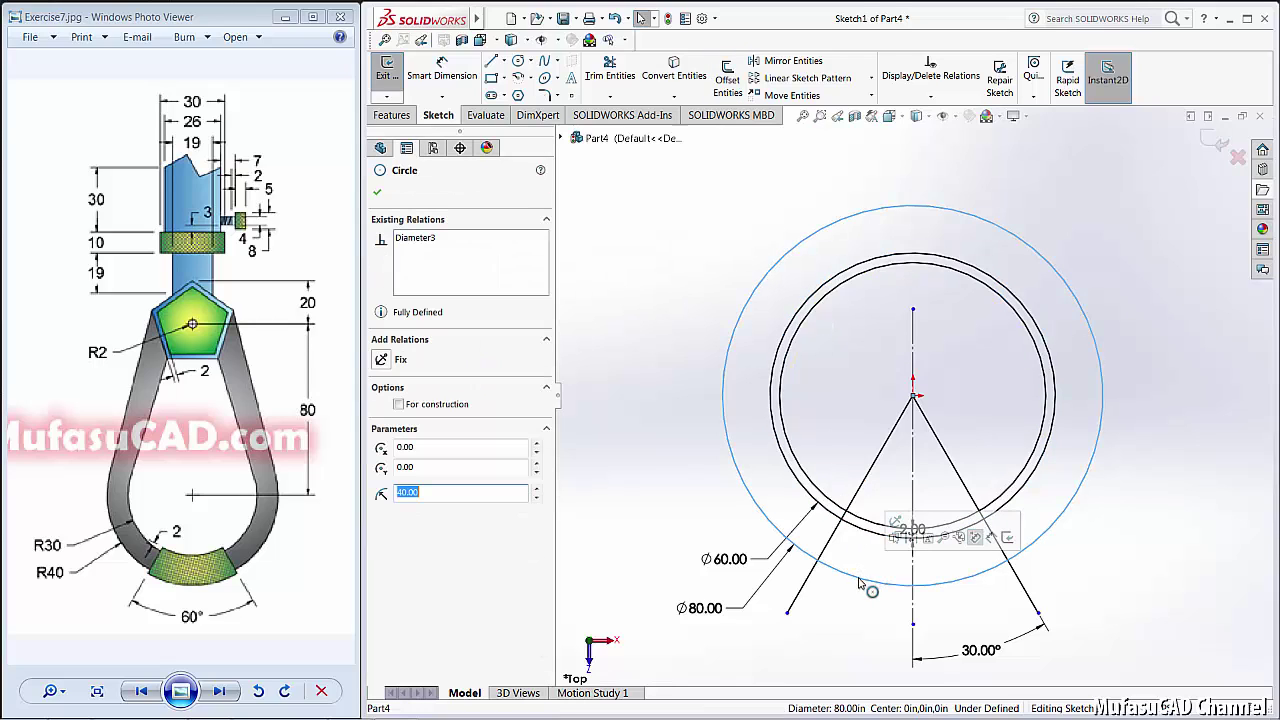
left_click(728, 80)
left_click(428, 238)
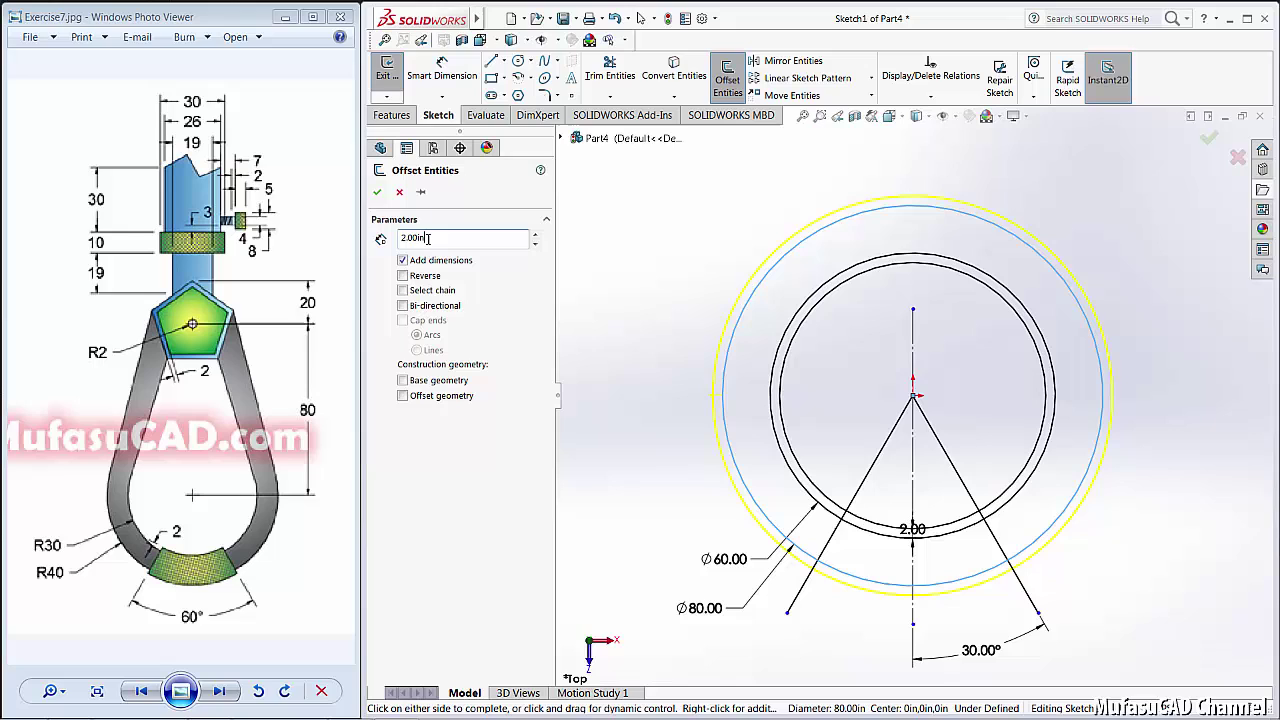
left_click(377, 193)
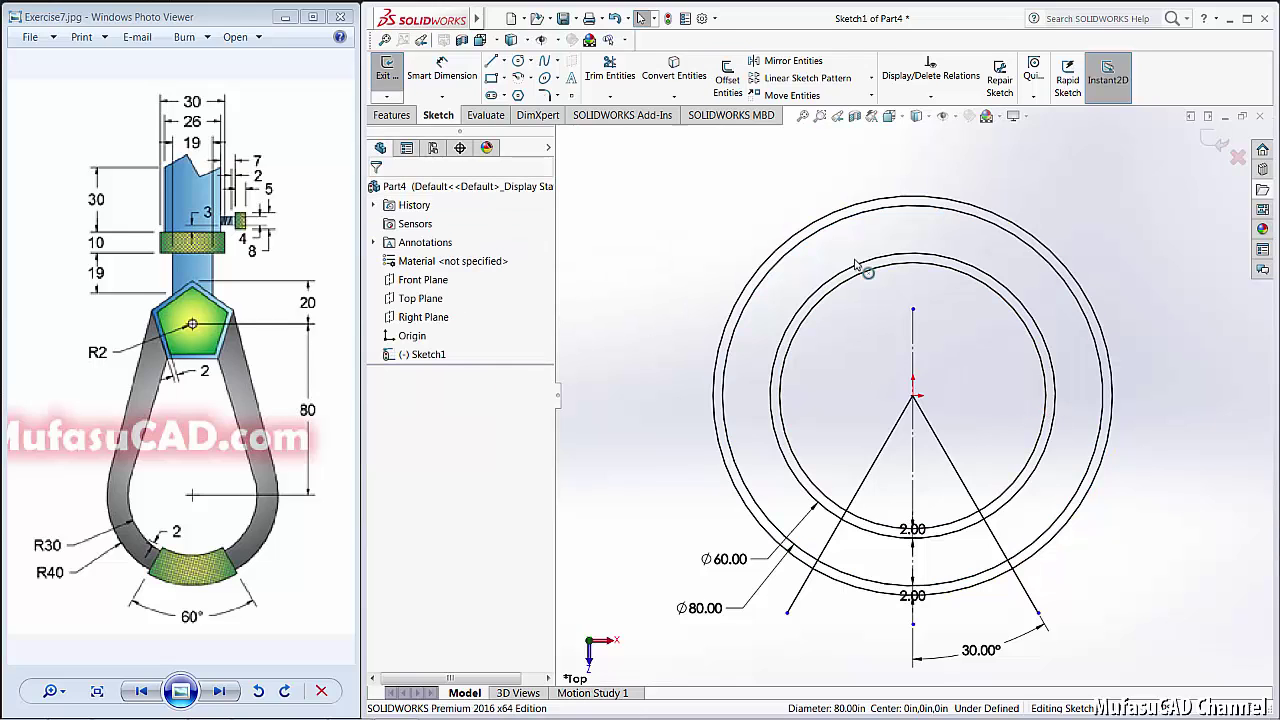
Step: Trim away the parts of both offset circles that lie outside the wedge between the two slanted lines
left_click(610, 72)
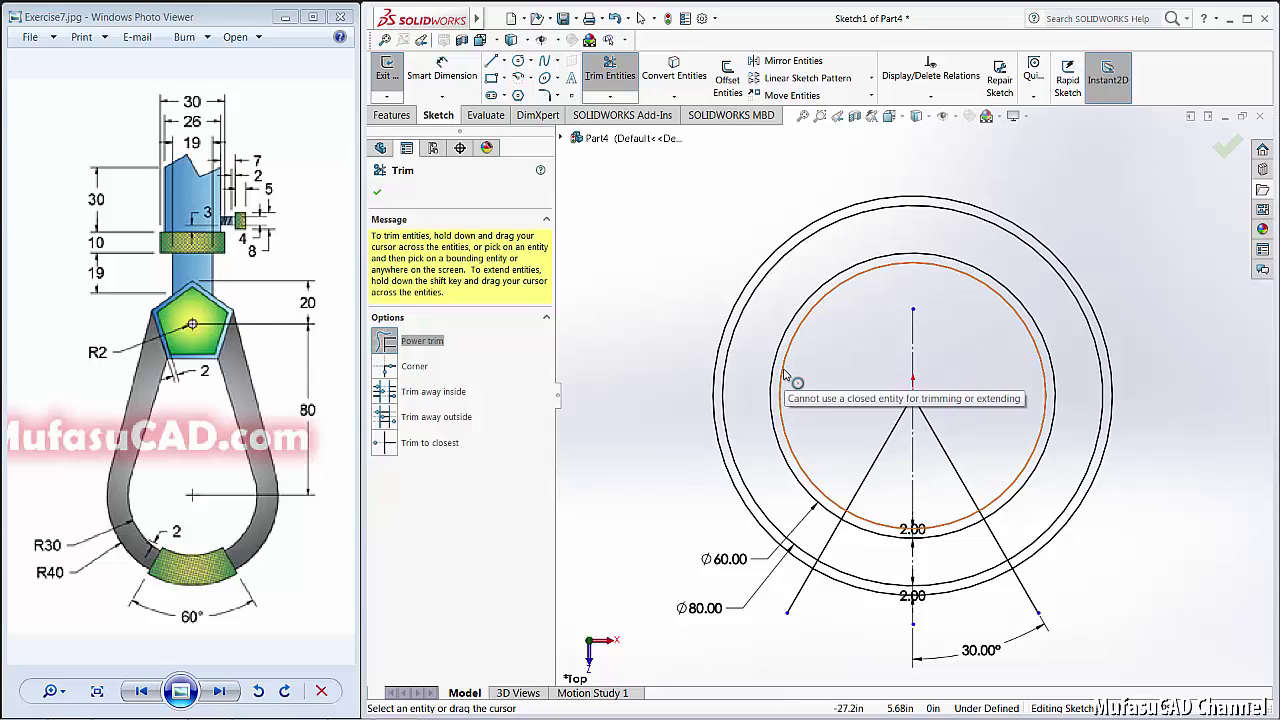
left_click_drag(784, 410, 779, 408)
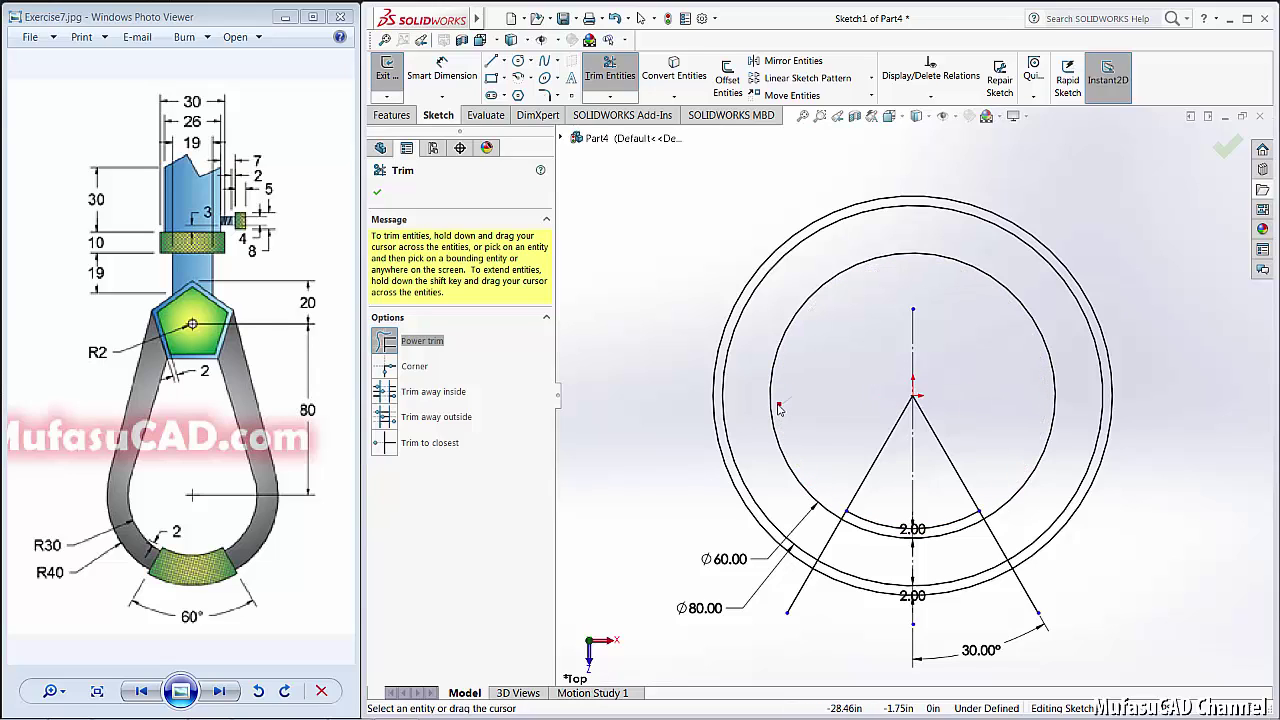
left_click_drag(751, 522, 753, 518)
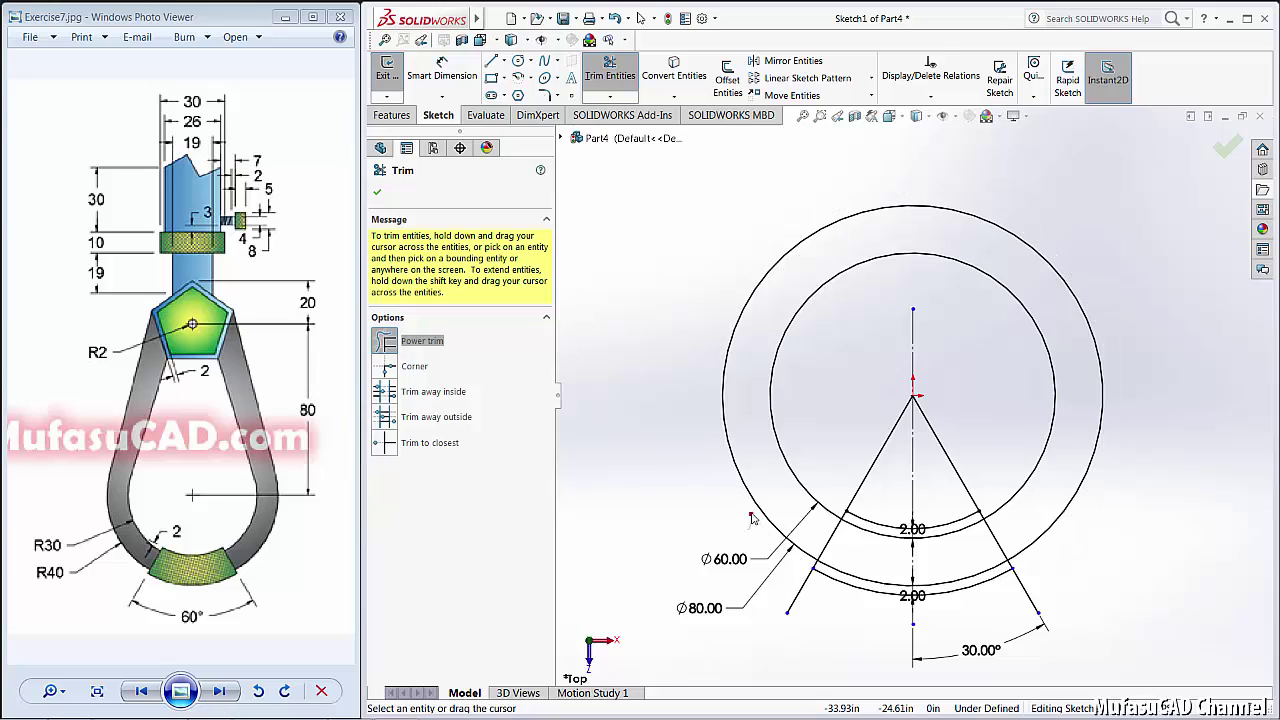
Step: Trim the 60 in and 80 in circles between the slanted lines, and cut those lines back to the grip section's outline
mouse_move(866, 555)
left_mouse_down()
mouse_move(870, 535)
mouse_move(862, 586)
left_mouse_up()
left_click_drag(953, 538, 961, 583)
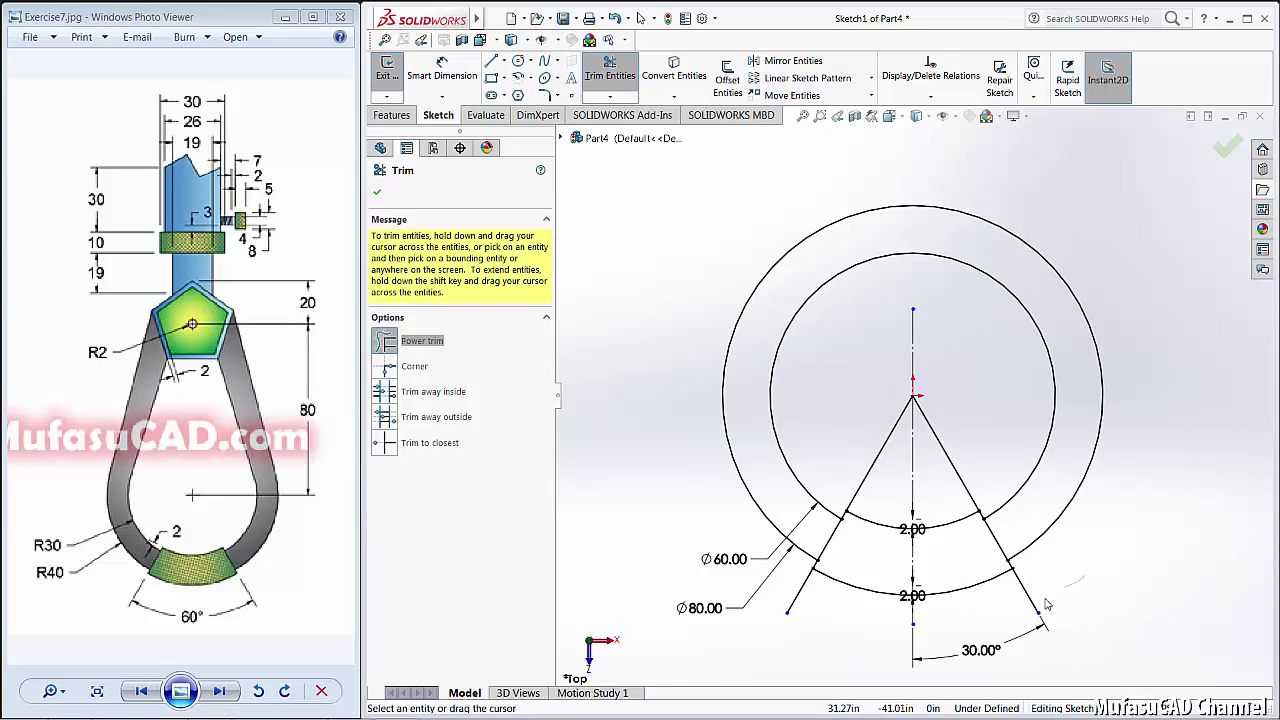
left_click_drag(987, 461, 851, 437)
Step: Sketch two concentric pentagons pointing up about 70 in directly above the origin, with inscribed circles about 26 in and 17 in across
scroll(931, 477, "down", 2)
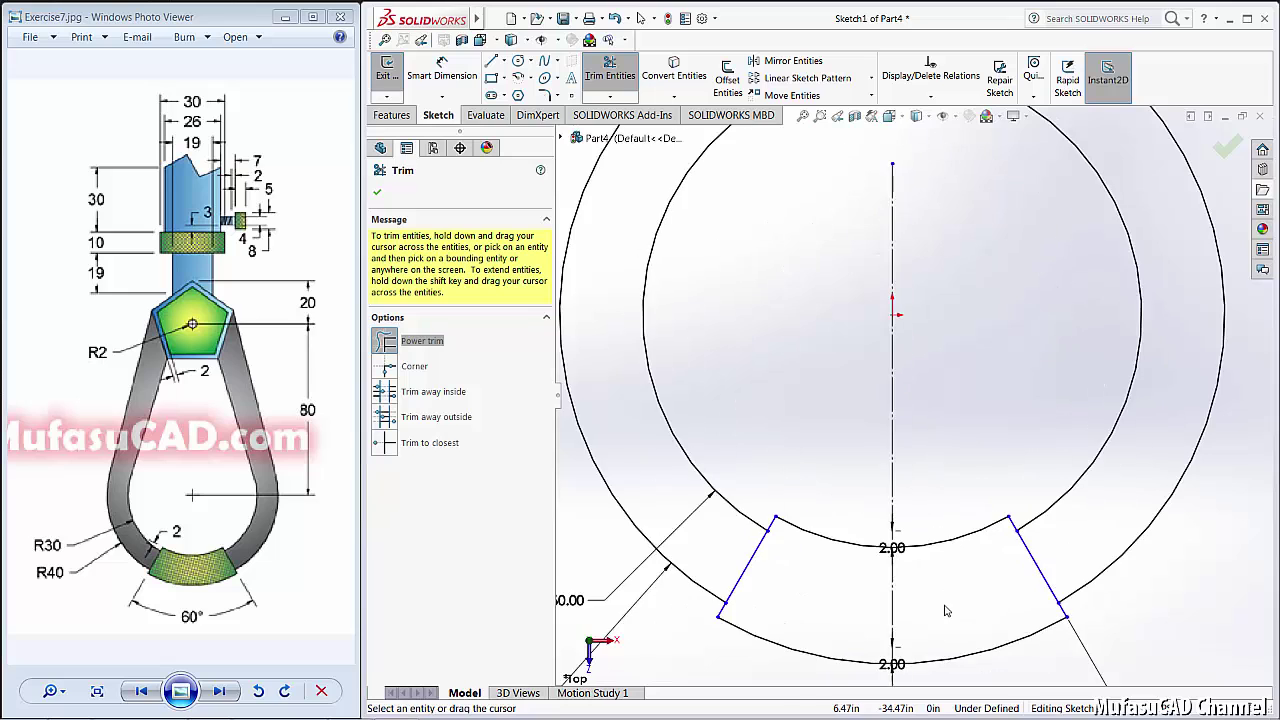
scroll(945, 608, "up", 5)
scroll(944, 497, "down", 1)
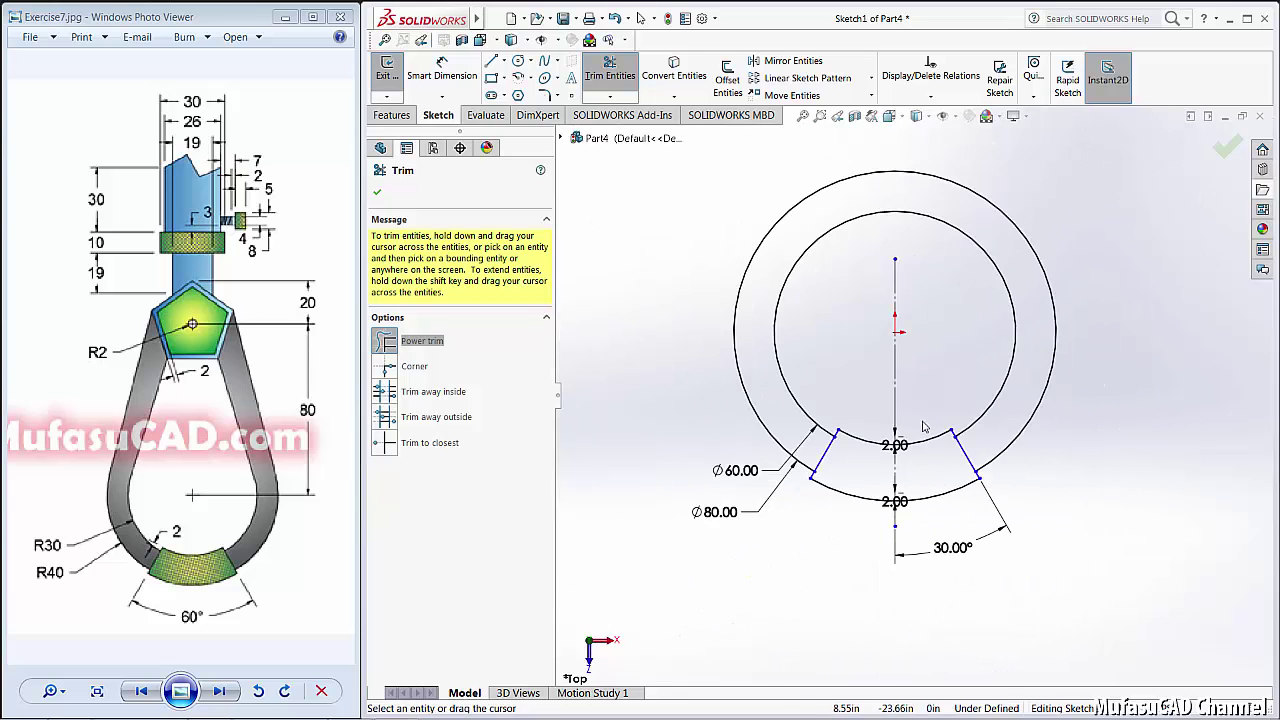
mouse_move(938, 306)
middle_mouse_down("ctrl")
mouse_move(920, 369)
mouse_move(919, 477)
middle_mouse_up("ctrl")
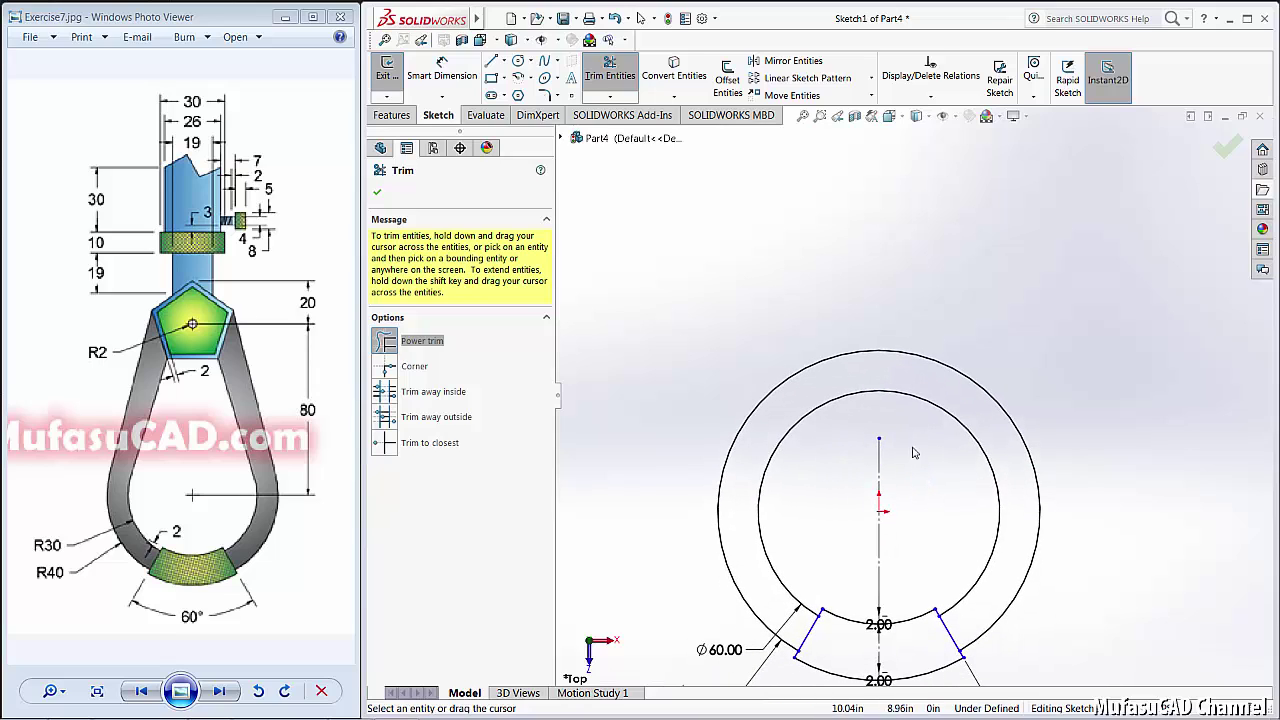
left_click(518, 95)
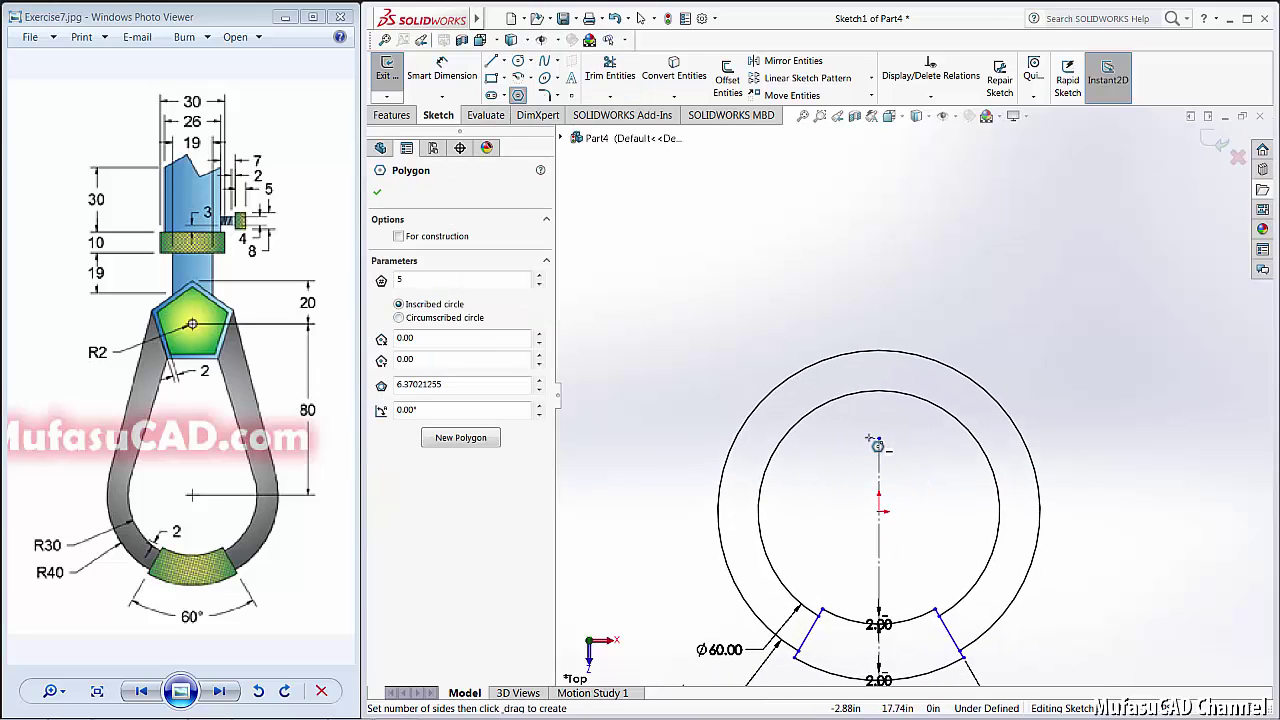
left_click(878, 228)
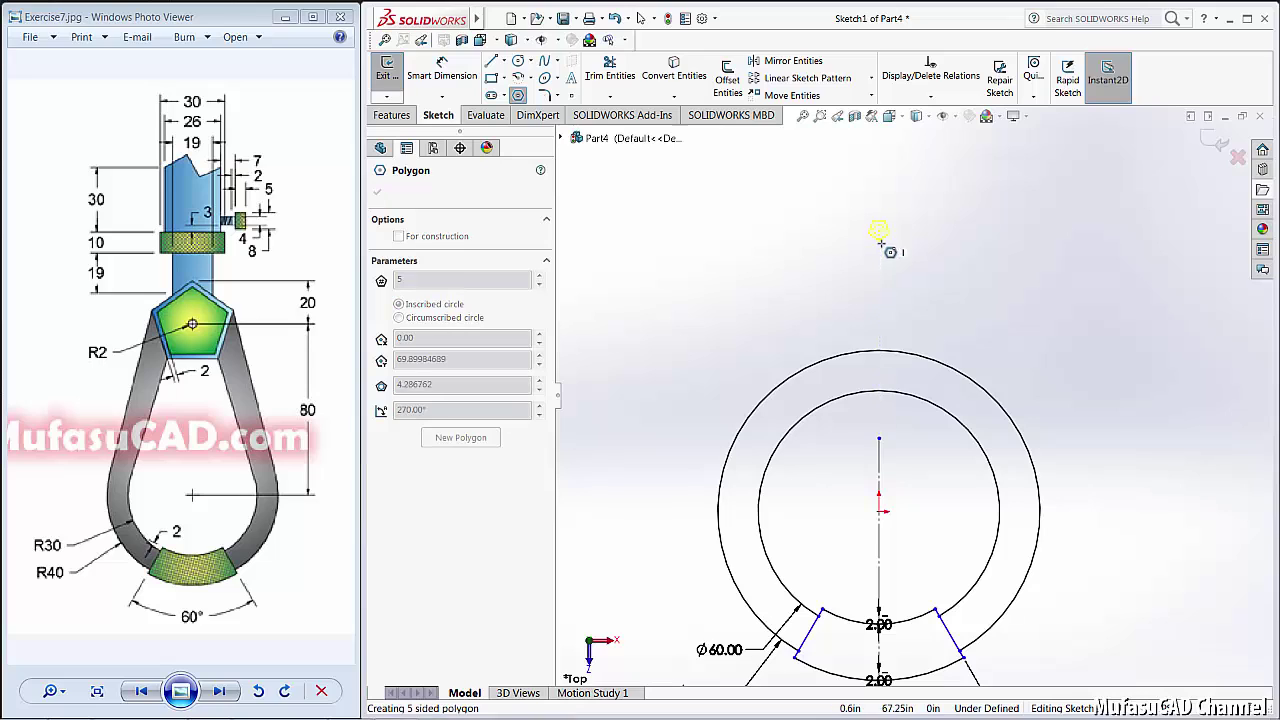
left_click(878, 167)
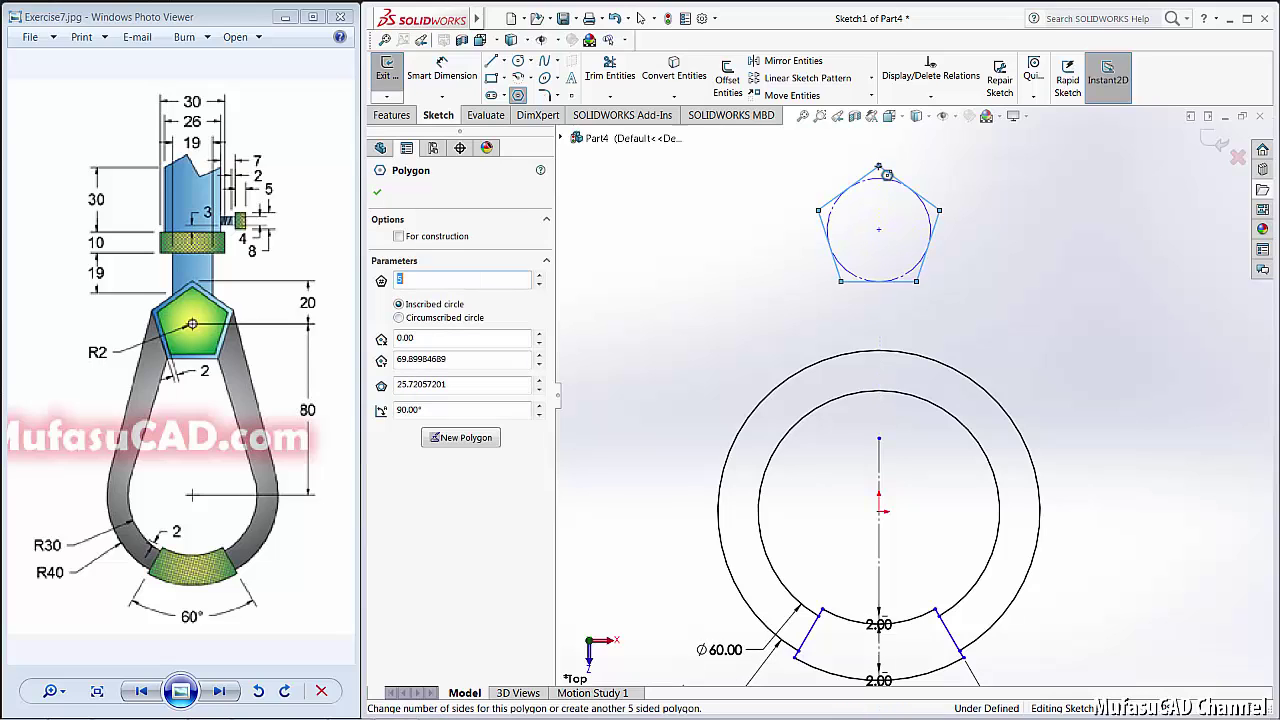
left_click(878, 230)
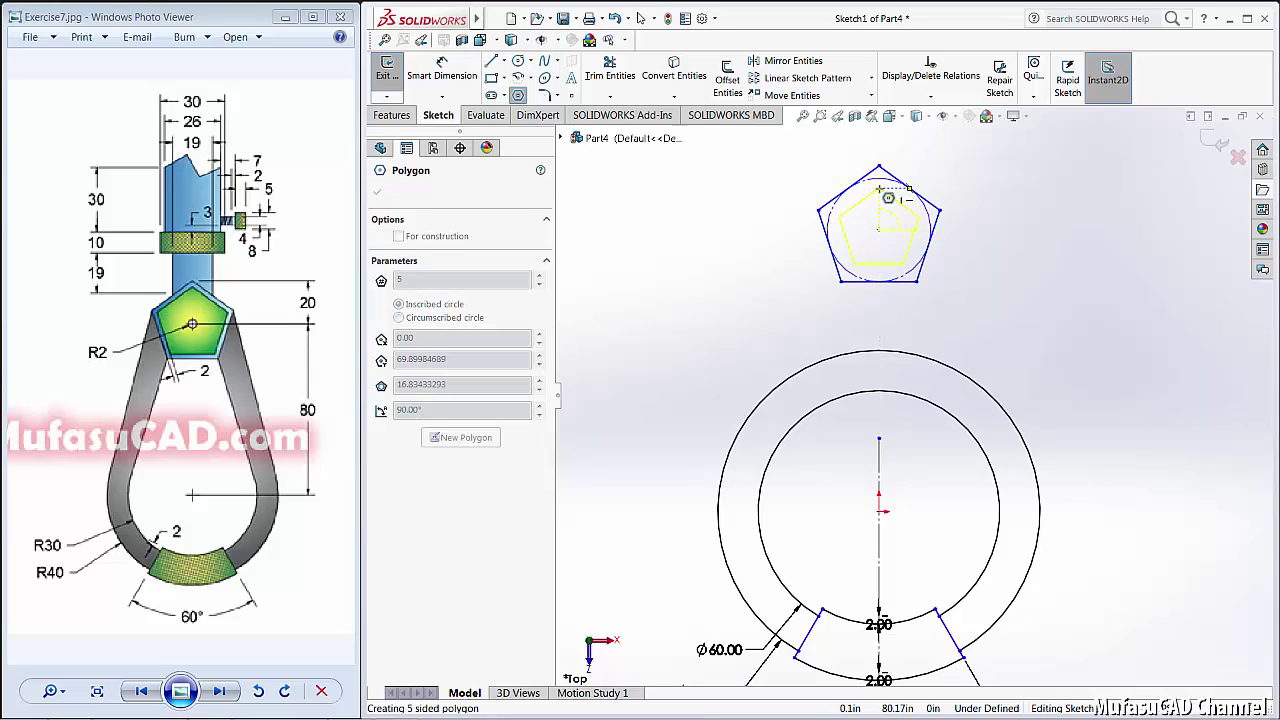
left_click(879, 189)
Step: Sketch a circle about 4.6 in in diameter at the shared centre of the pentagons
left_click(518, 61)
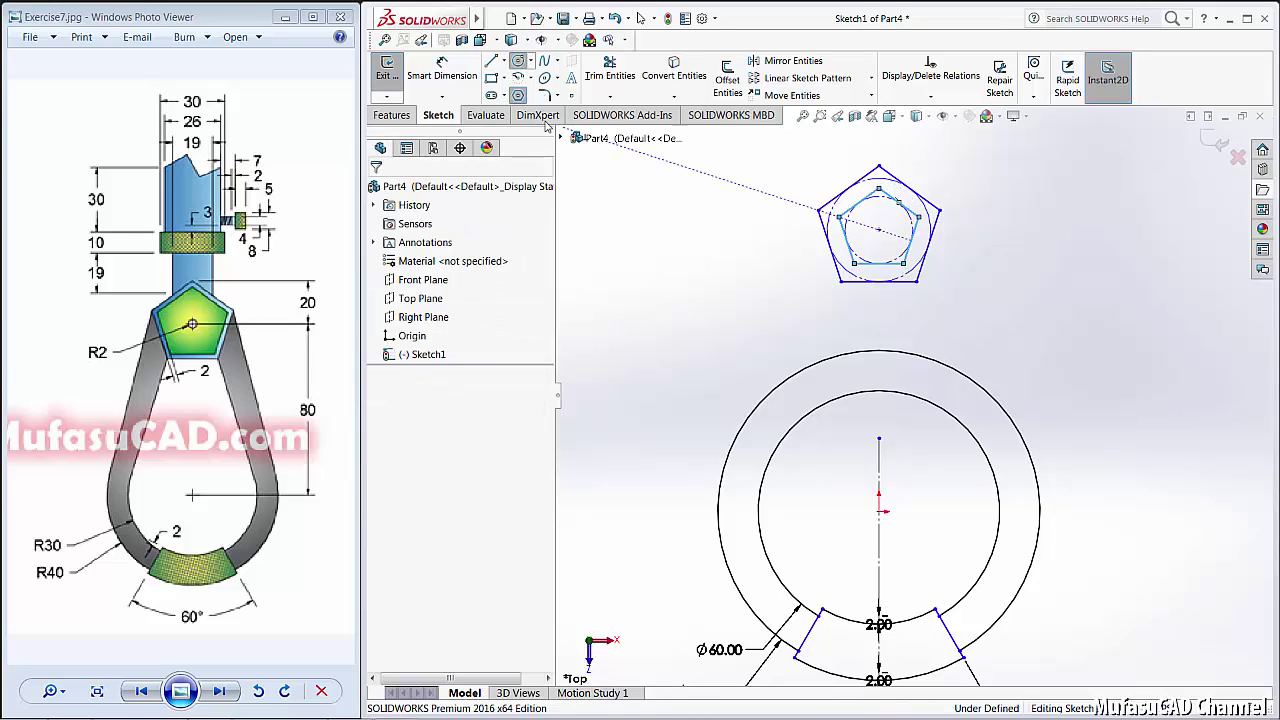
left_click(878, 230)
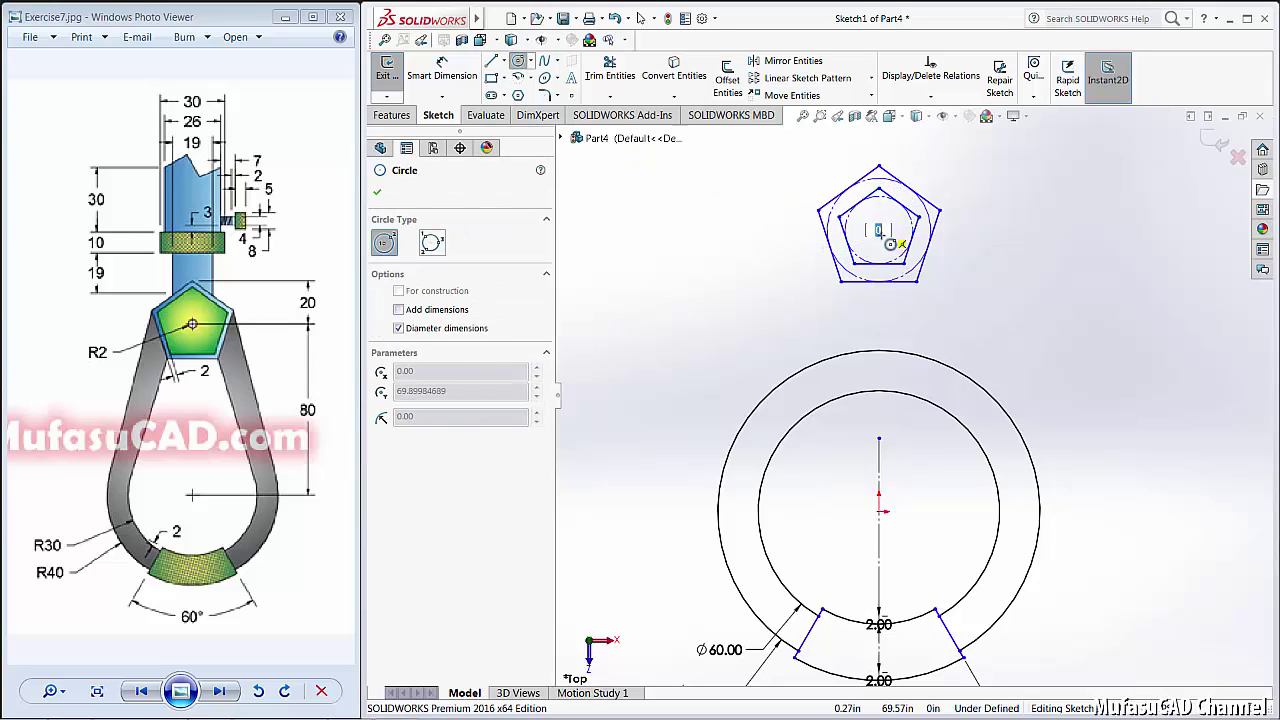
left_click(878, 263)
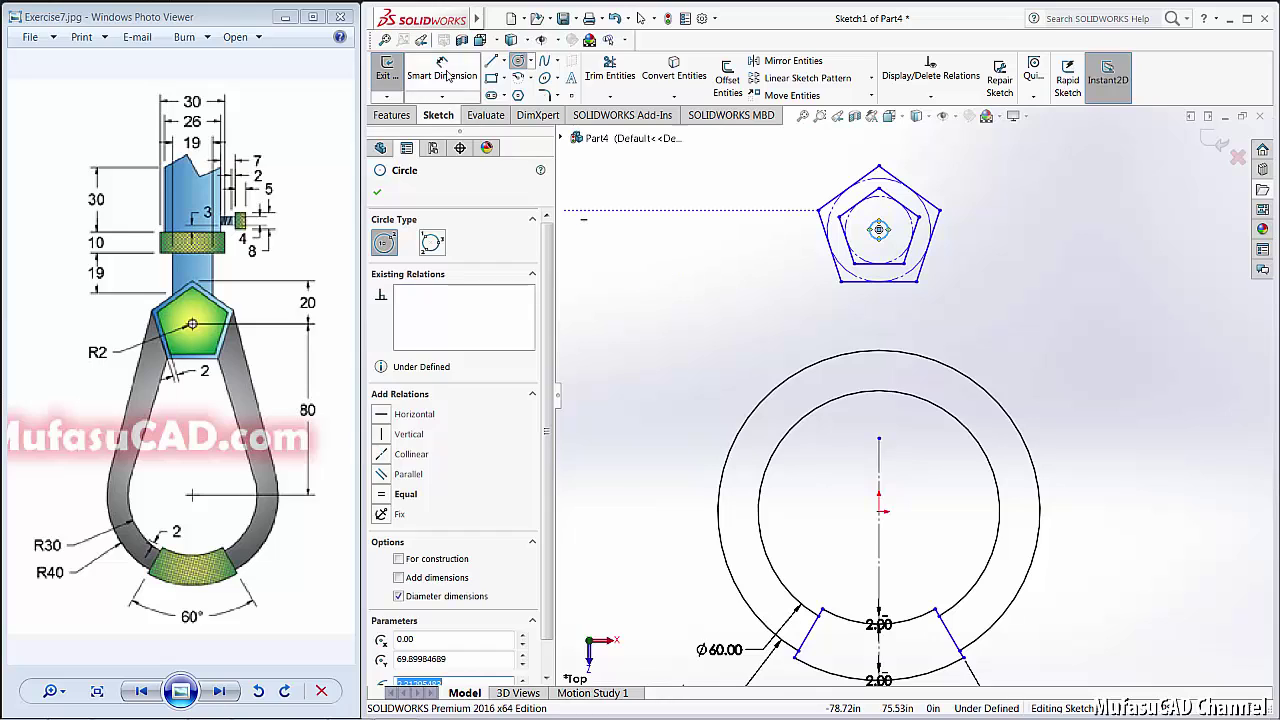
Step: Dimension the vertical distance from the outer pentagon's apex to its centre to 20 in
left_click(441, 70)
left_click(878, 167)
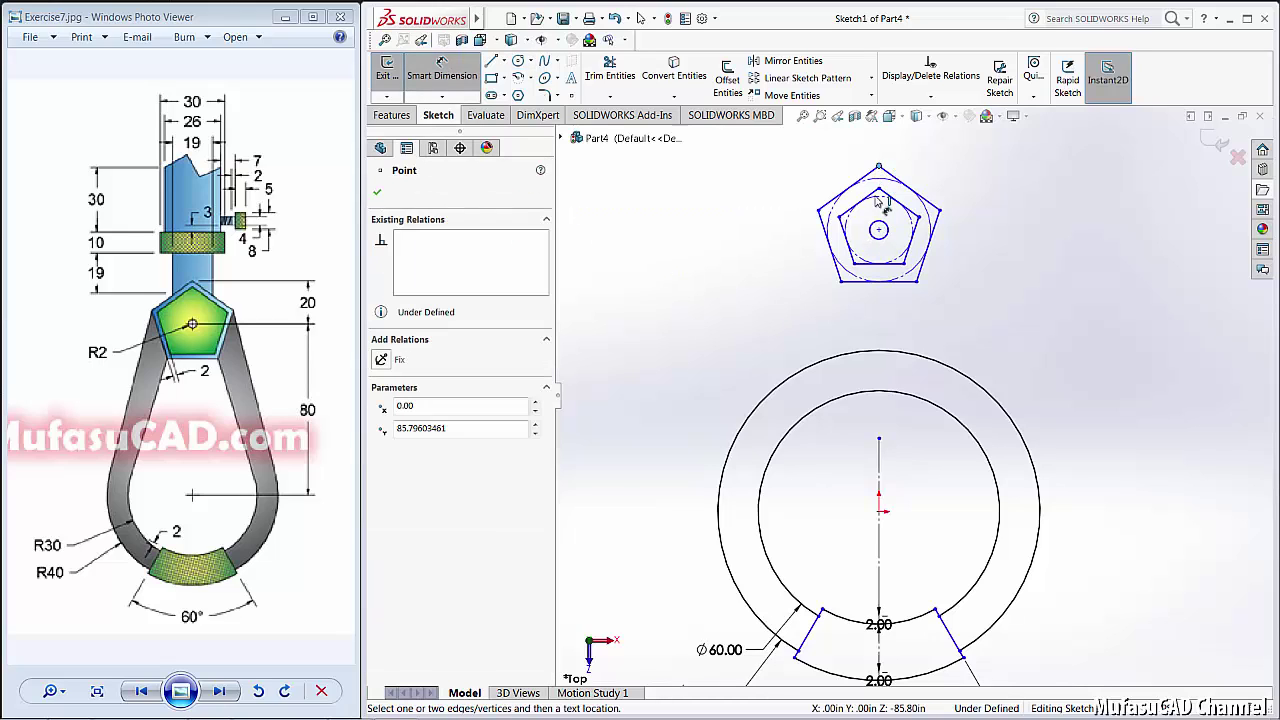
left_click(879, 231)
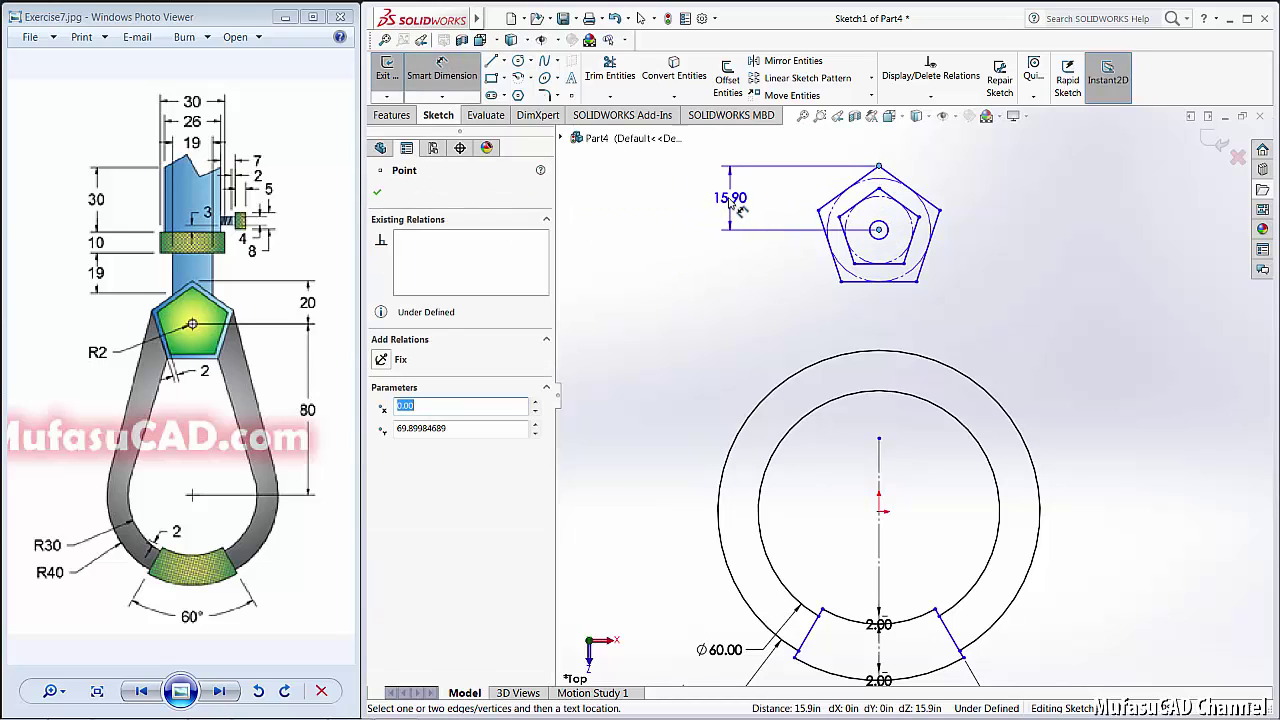
left_click(728, 200)
type("20")
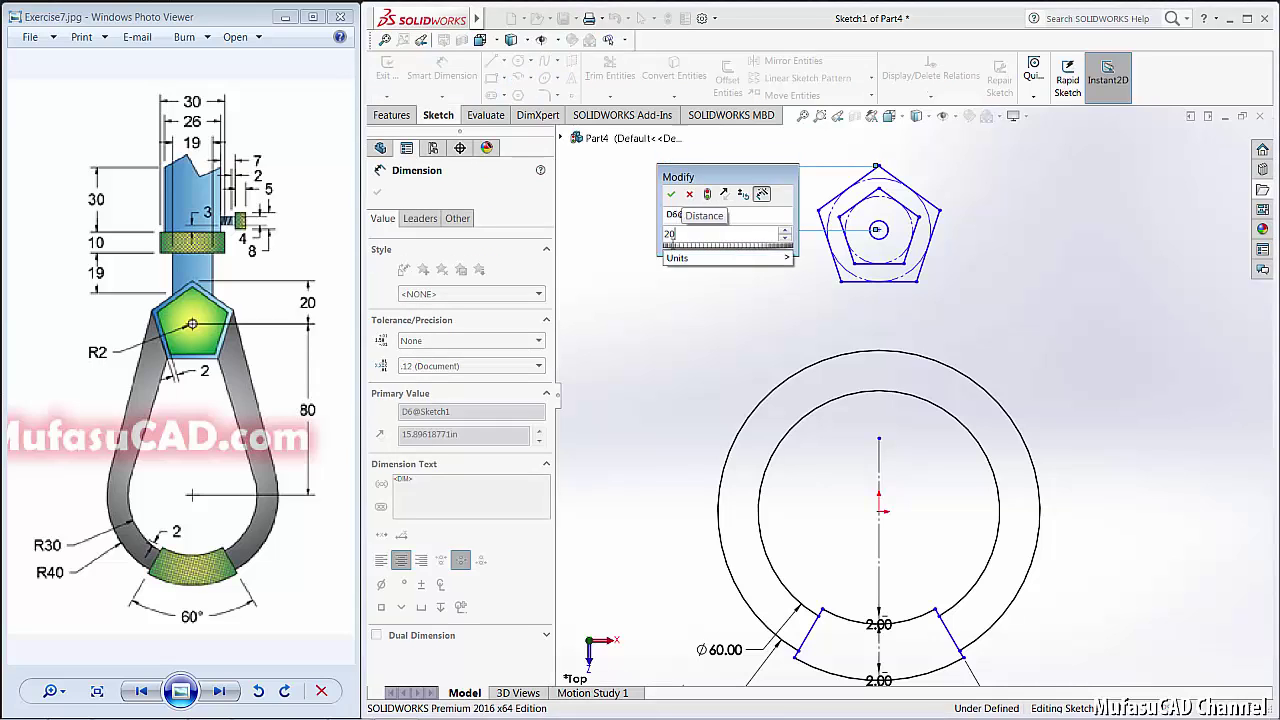
key("Return")
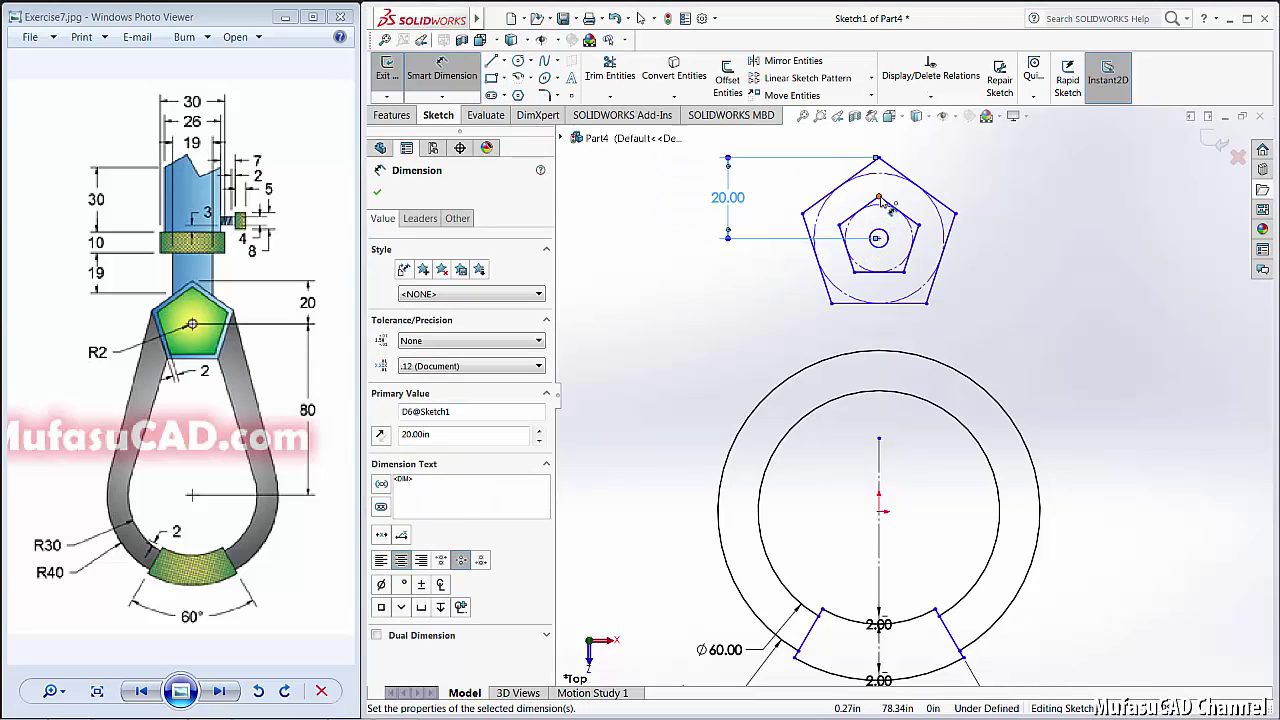
Step: Dimension the vertical distance from the pentagon centre to the inner pentagon's apex to 18 in
left_click(878, 237)
left_click(879, 197)
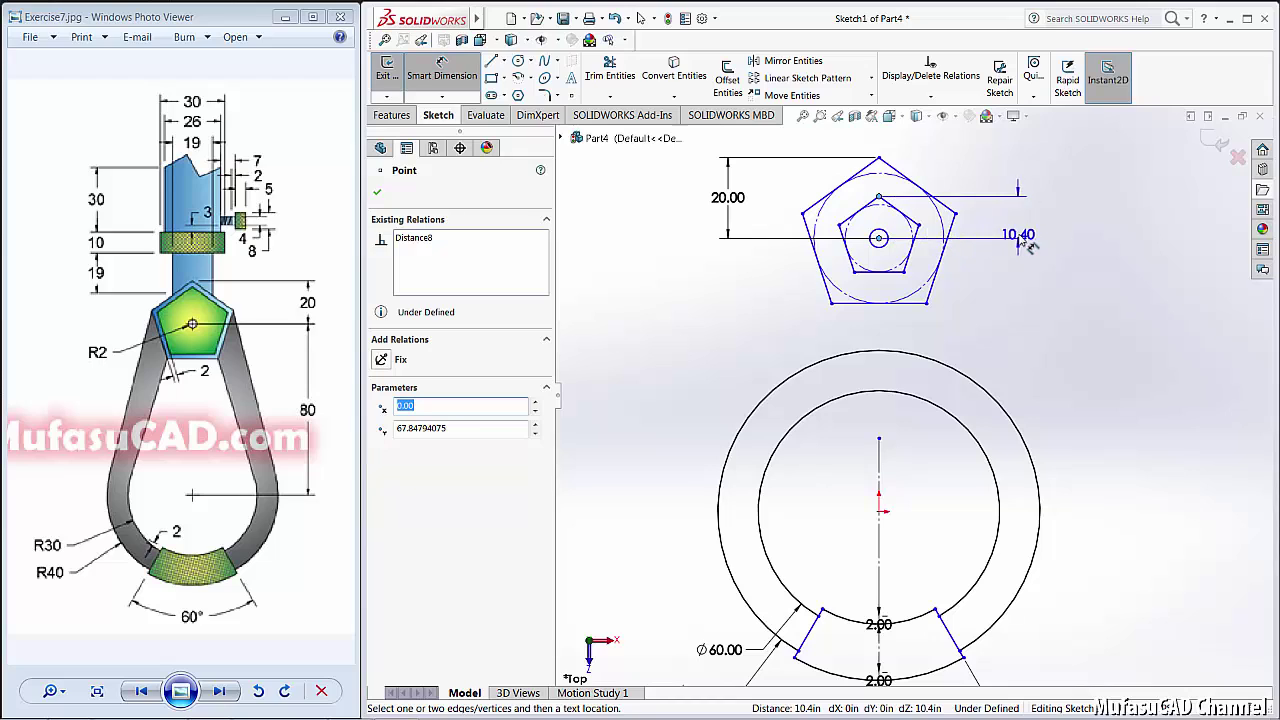
left_click(1026, 229)
type("18")
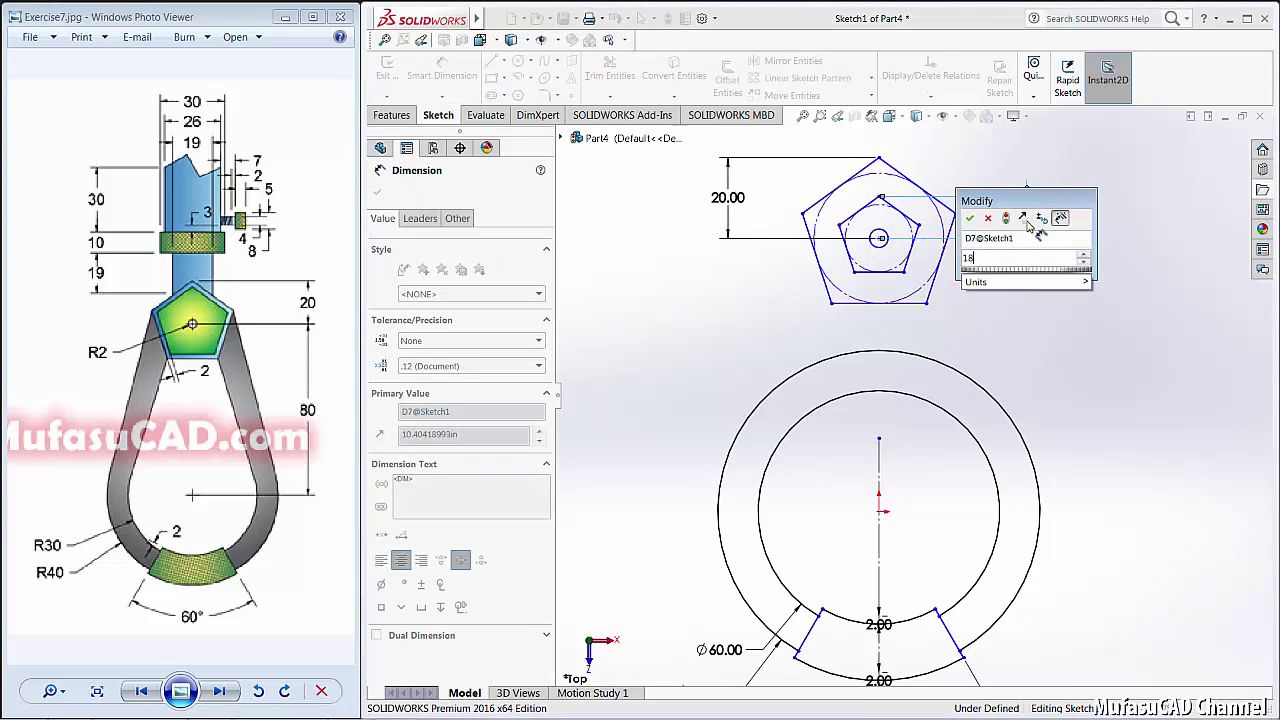
key("Return")
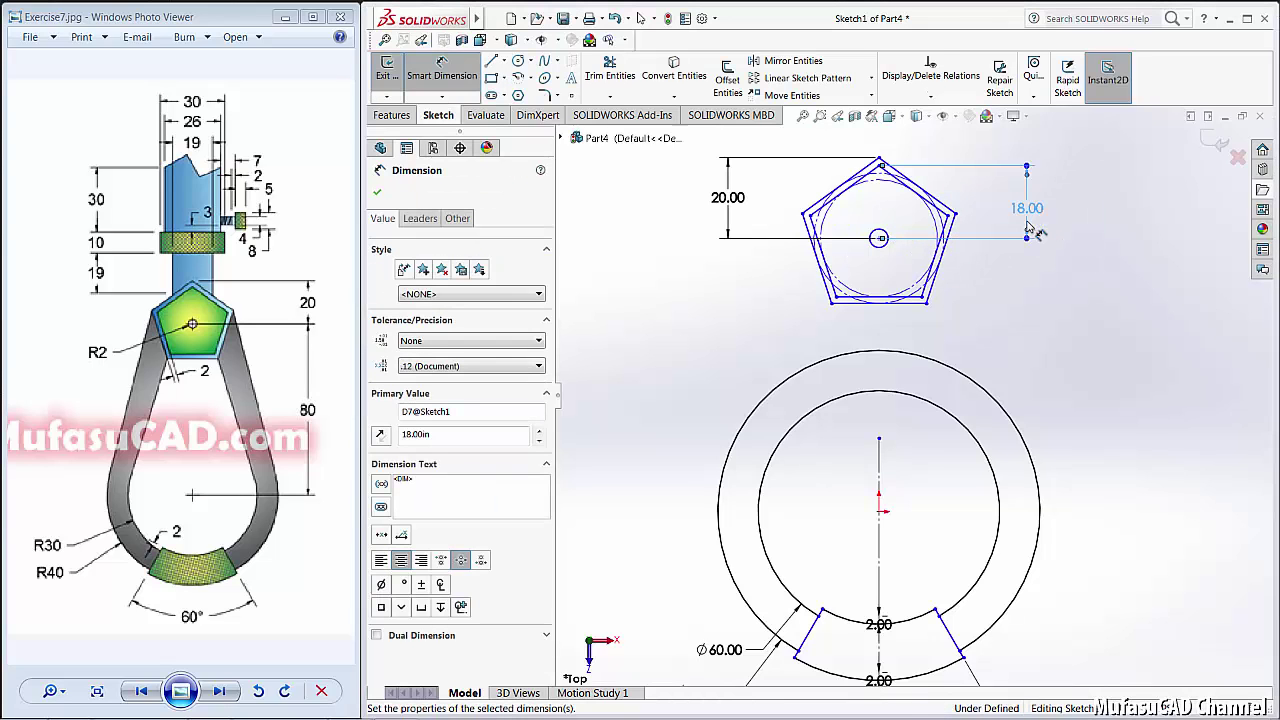
Step: Dimension the small centre circle to a diameter of 4 in
left_click(856, 270)
left_click(742, 298)
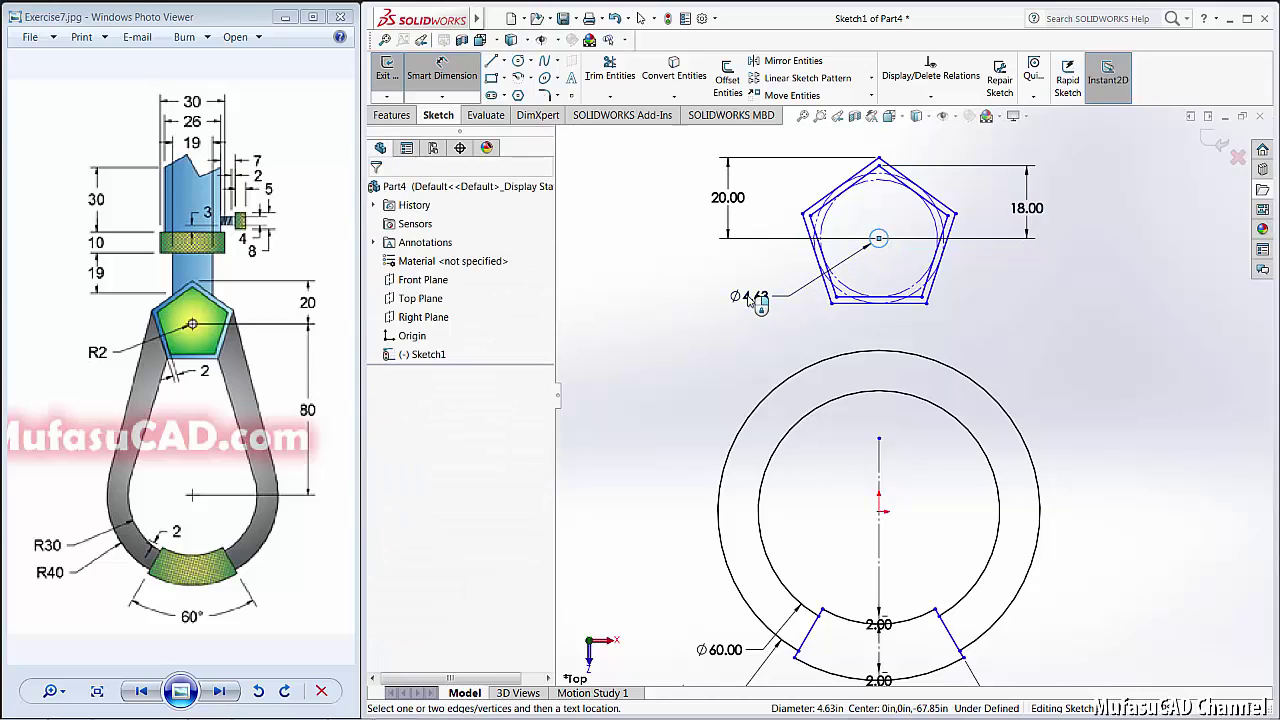
type("4")
key("Return")
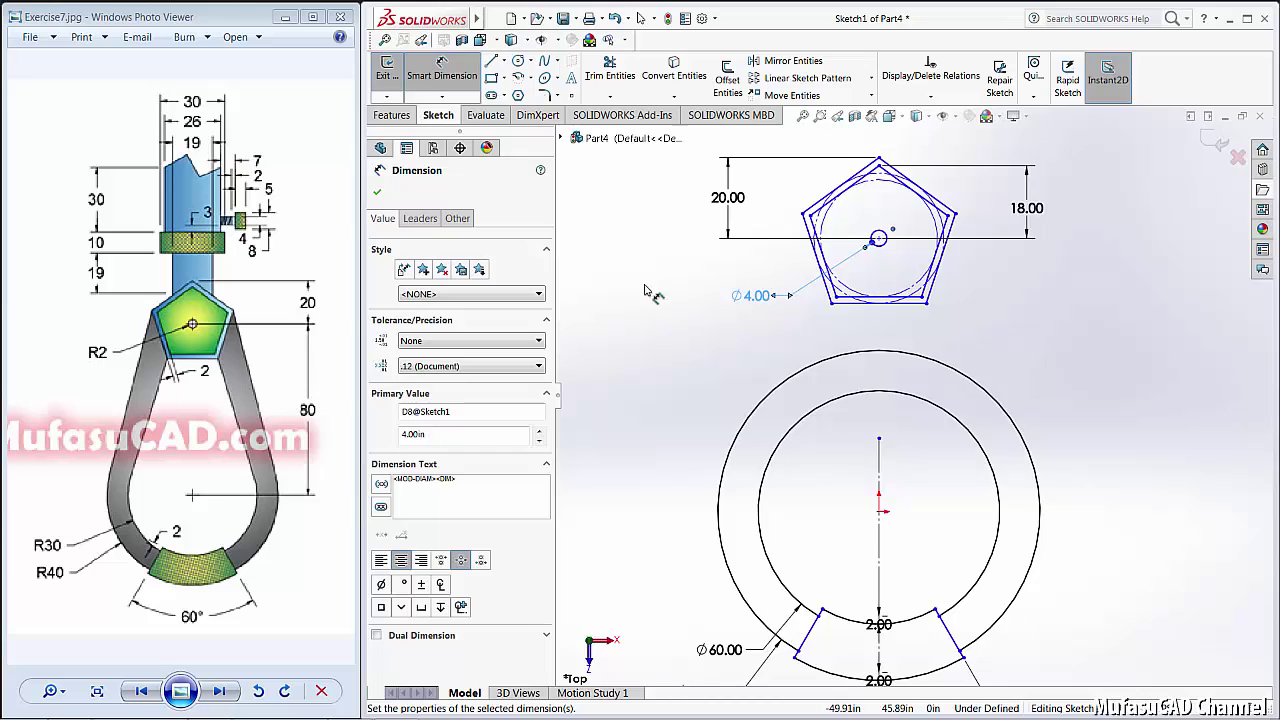
Step: Sketch a slanted line from the outer pentagon's left corner down past the outside of the ring's left side
left_click(491, 63)
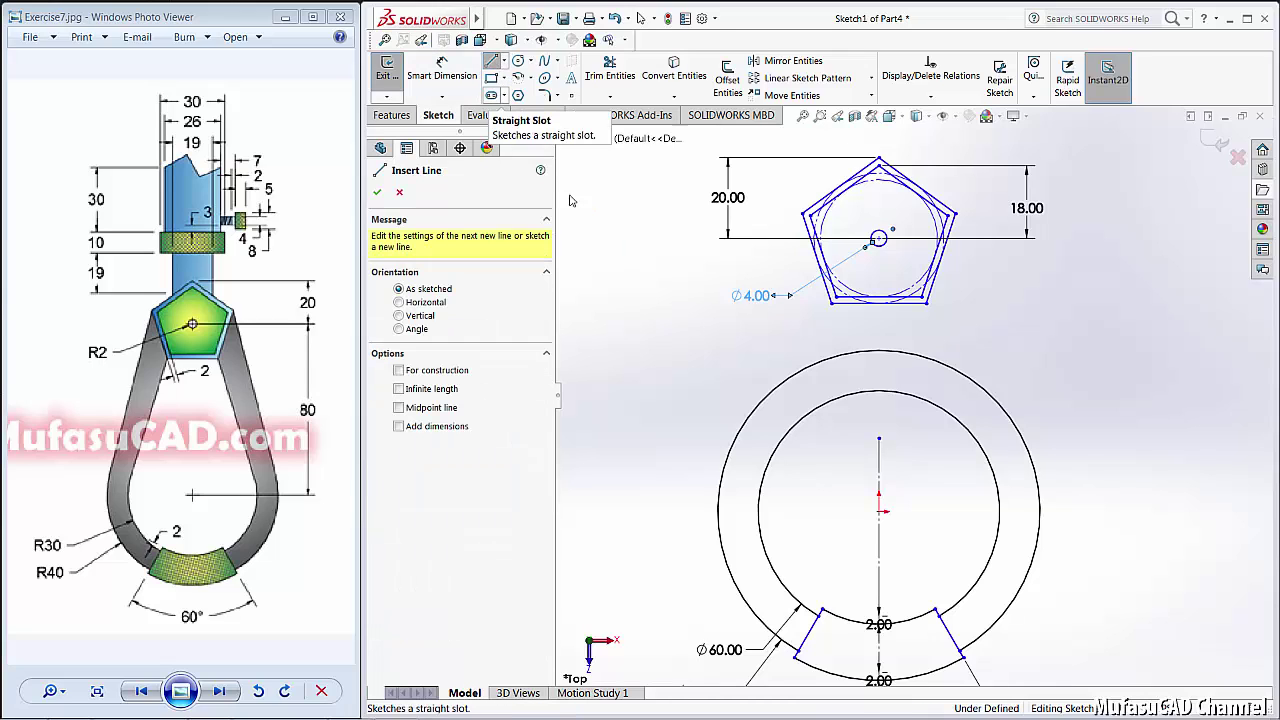
left_click(804, 213)
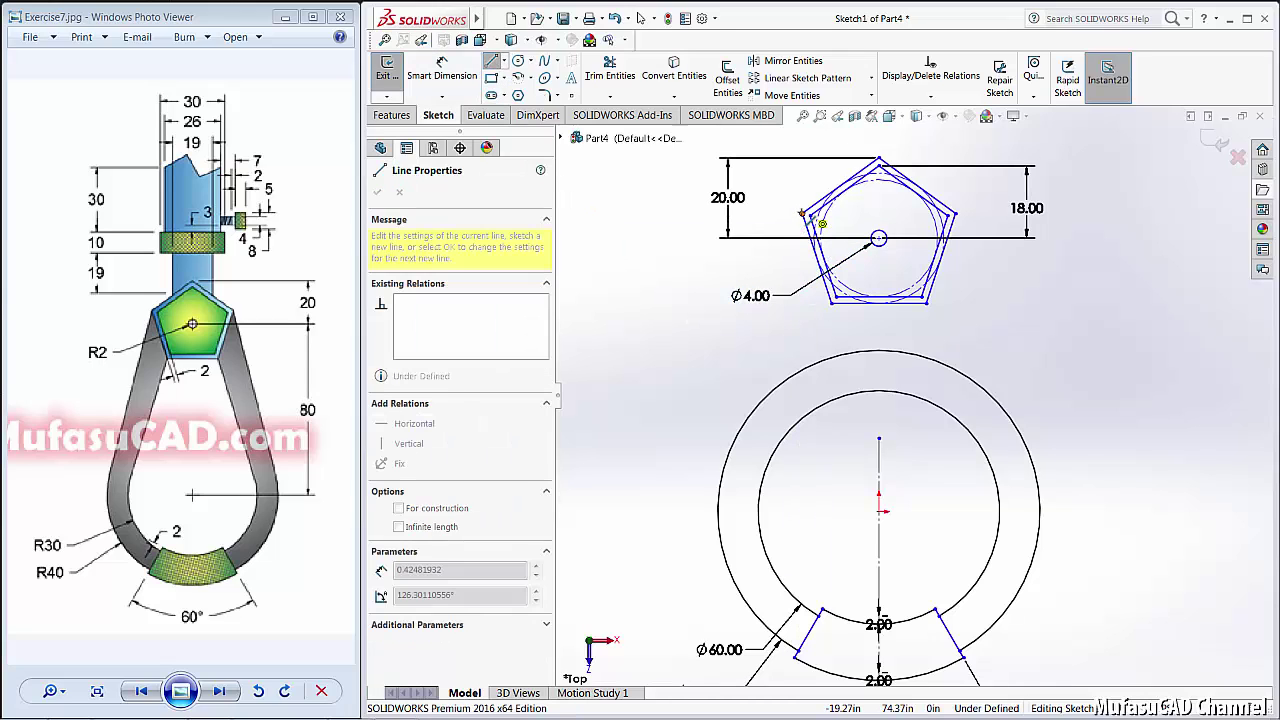
right_click(811, 342)
left_click(836, 344)
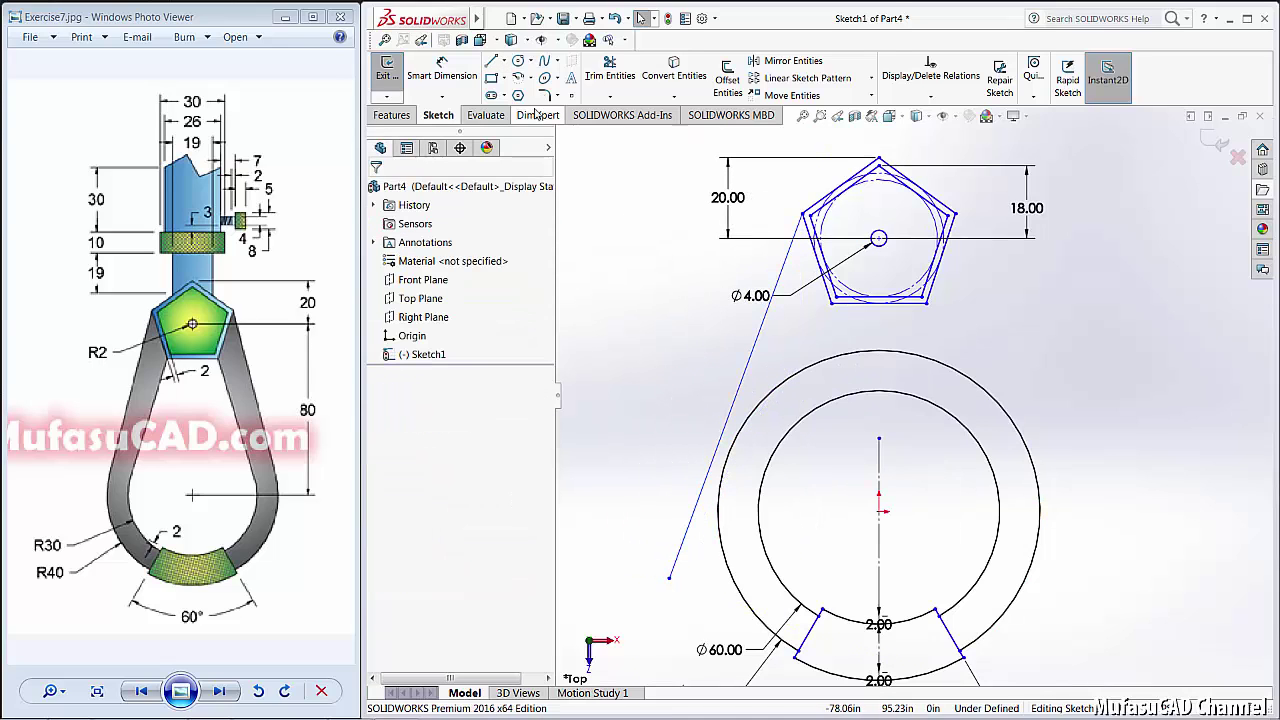
Step: Sketch a slanted line from the outer pentagon's lower-left corner down to between the two ring circles on the left
left_click(491, 63)
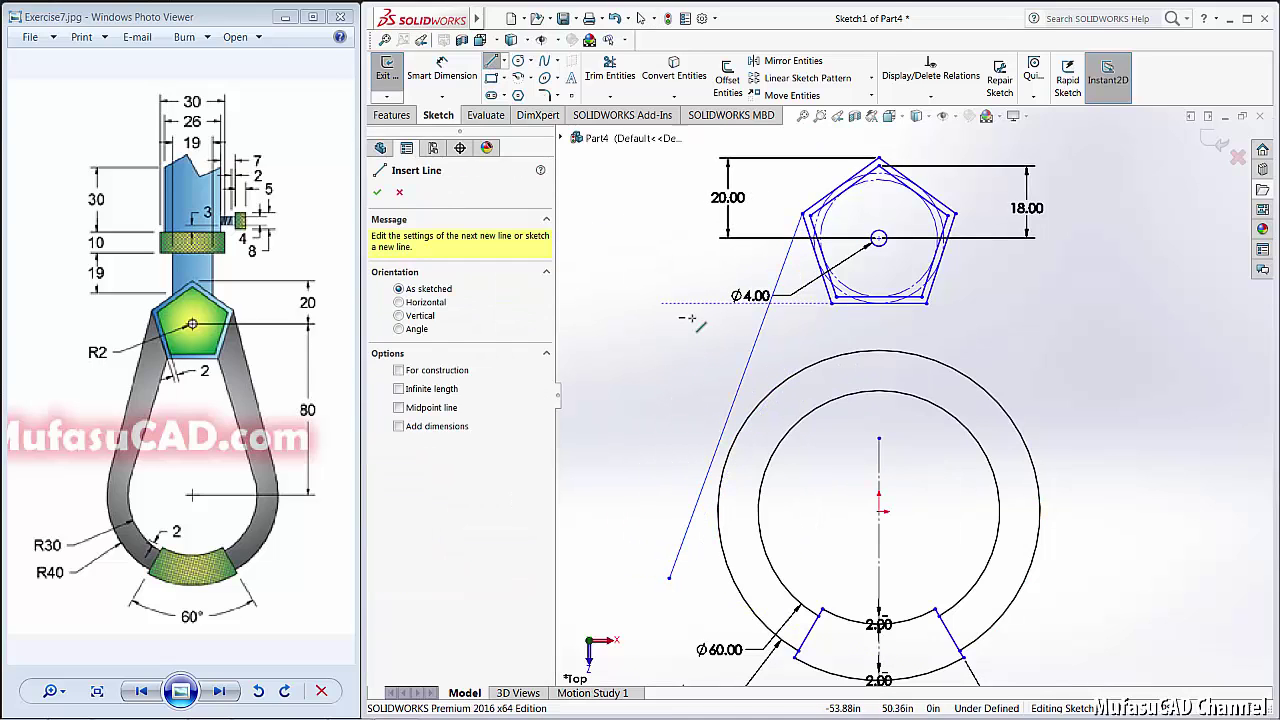
left_click(830, 304)
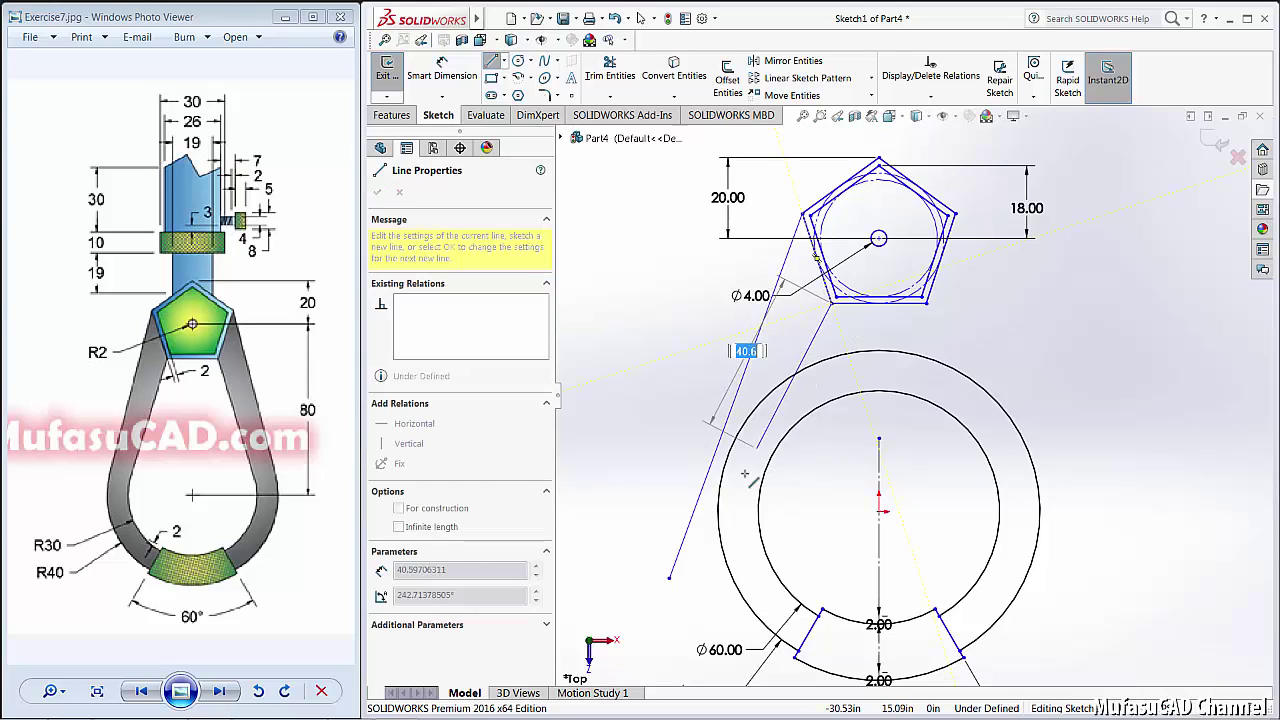
left_click(733, 535)
right_click(822, 350)
left_click(848, 392)
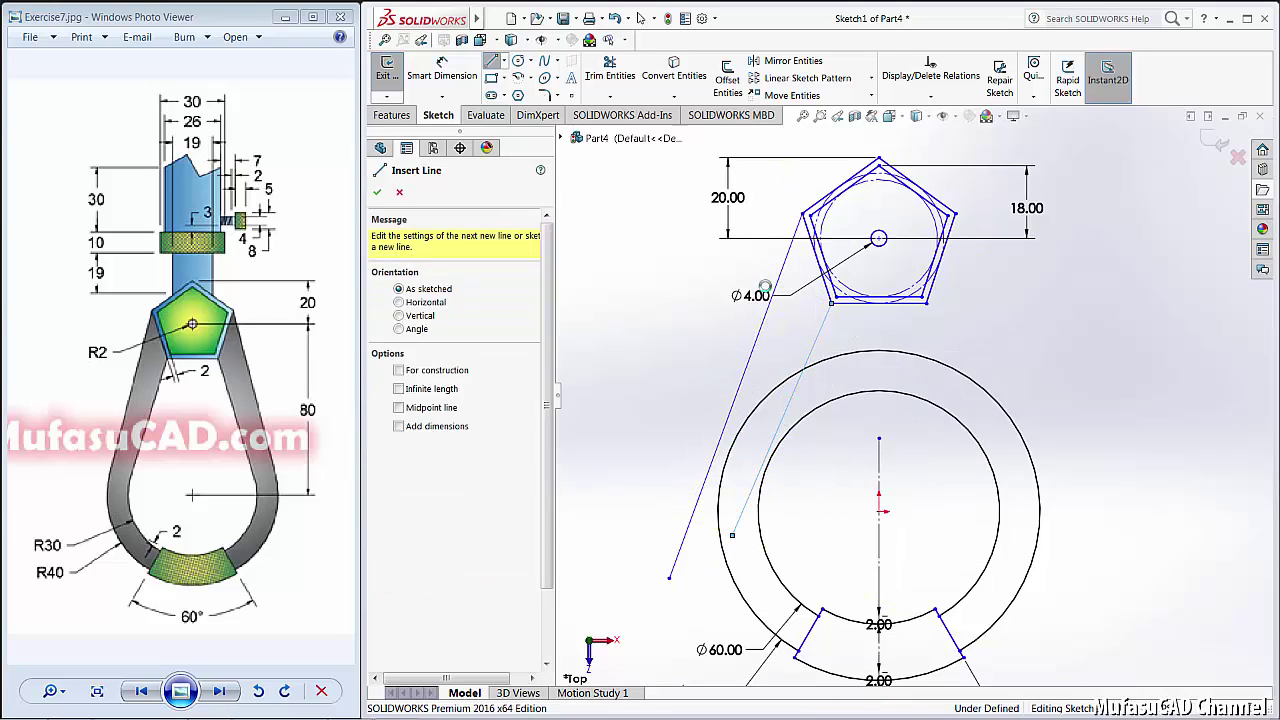
Step: Sketch a slanted line from the outer pentagon's lower-right corner down to between the two ring circles on the right
left_click(493, 62)
left_click(494, 62)
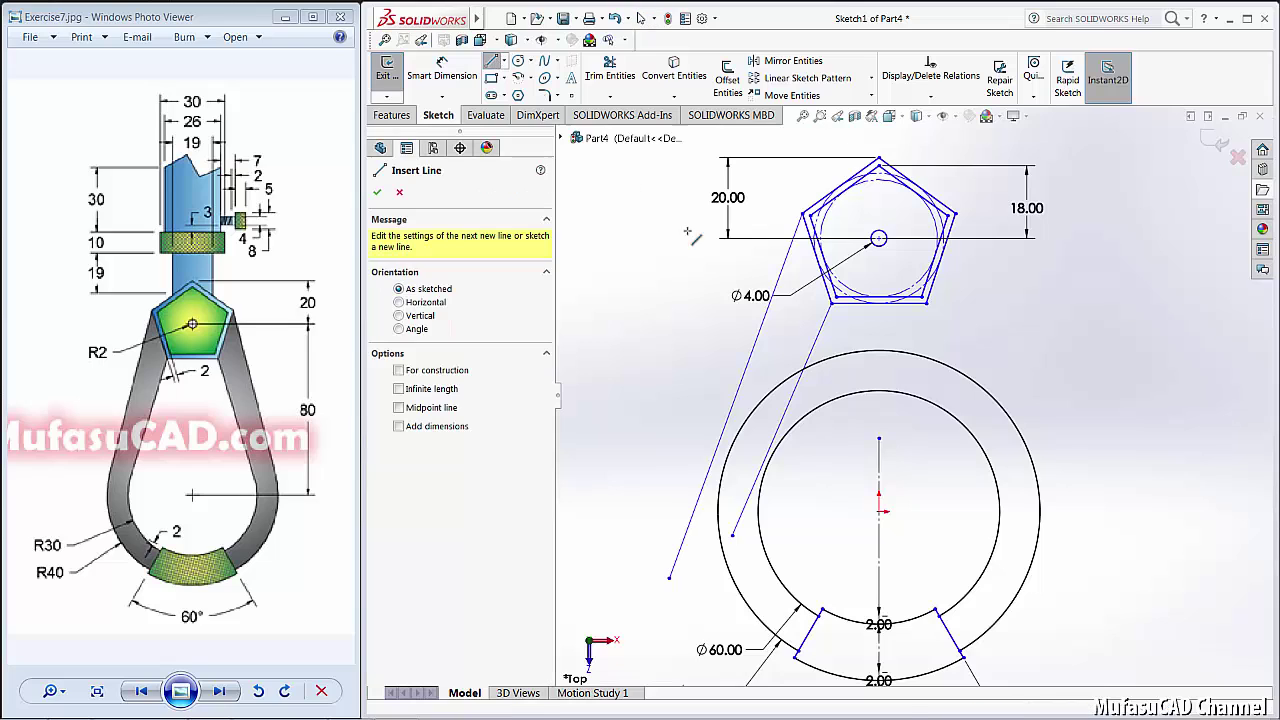
left_click(928, 303)
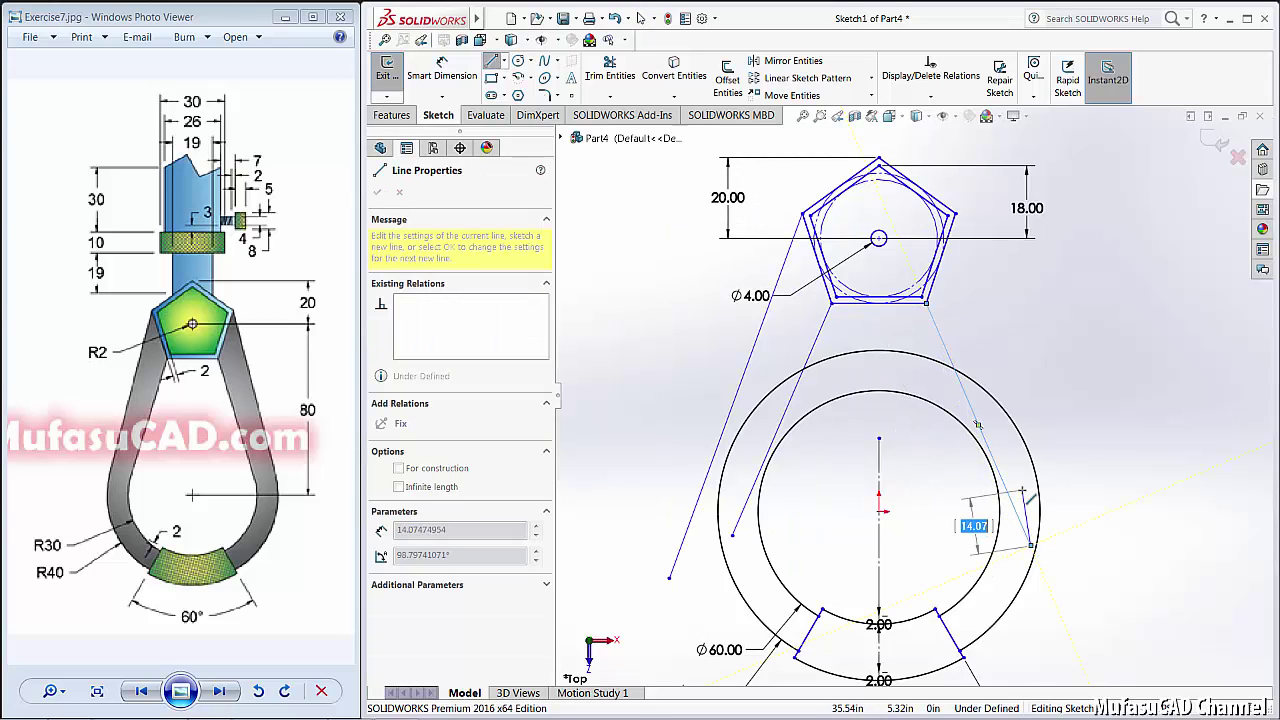
left_click(1030, 545)
right_click(1030, 545)
left_click(1052, 503)
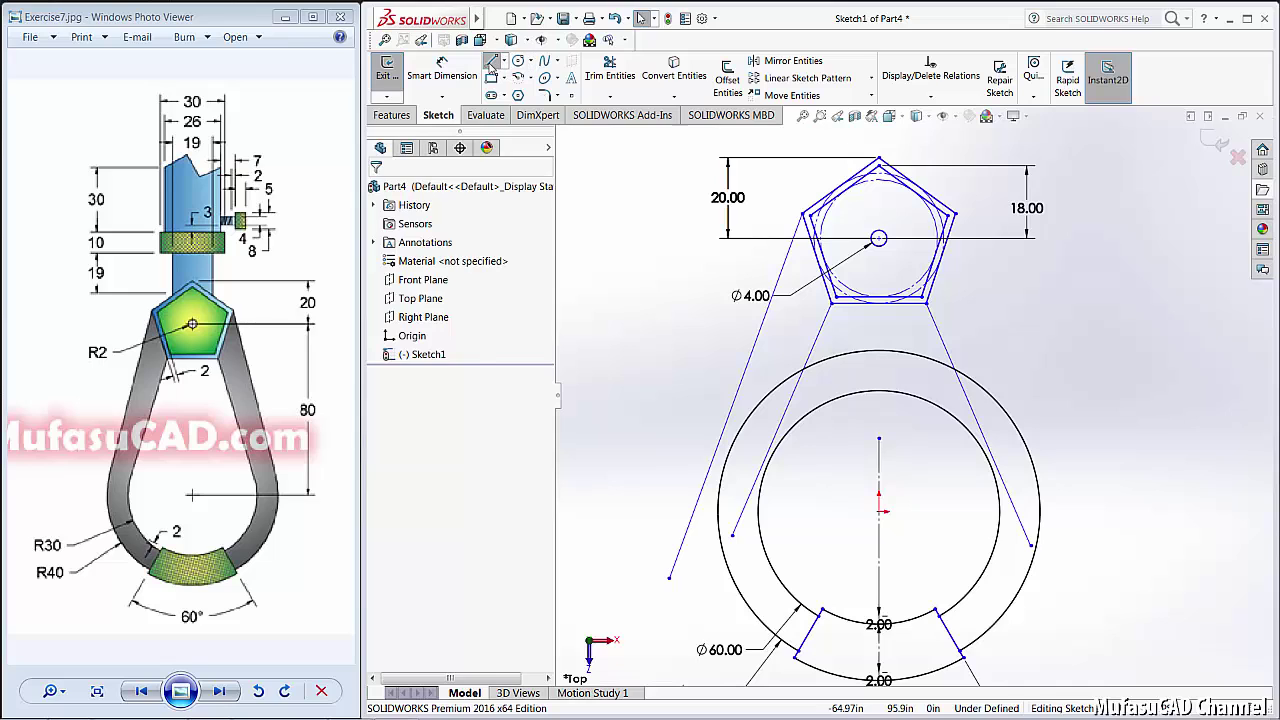
Step: Sketch a slanted line from the outer pentagon's right corner down past the outside of the ring's right side
left_click(491, 62)
left_click(955, 214)
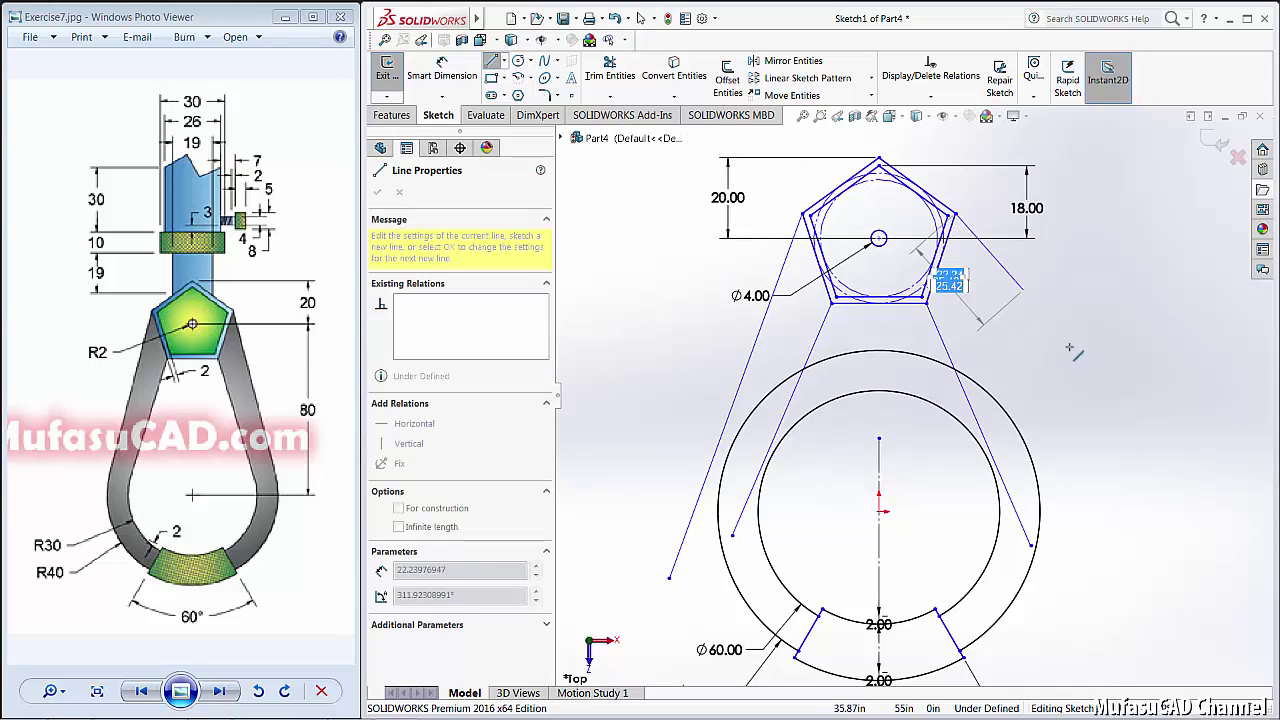
left_click(1030, 545)
right_click(1090, 410)
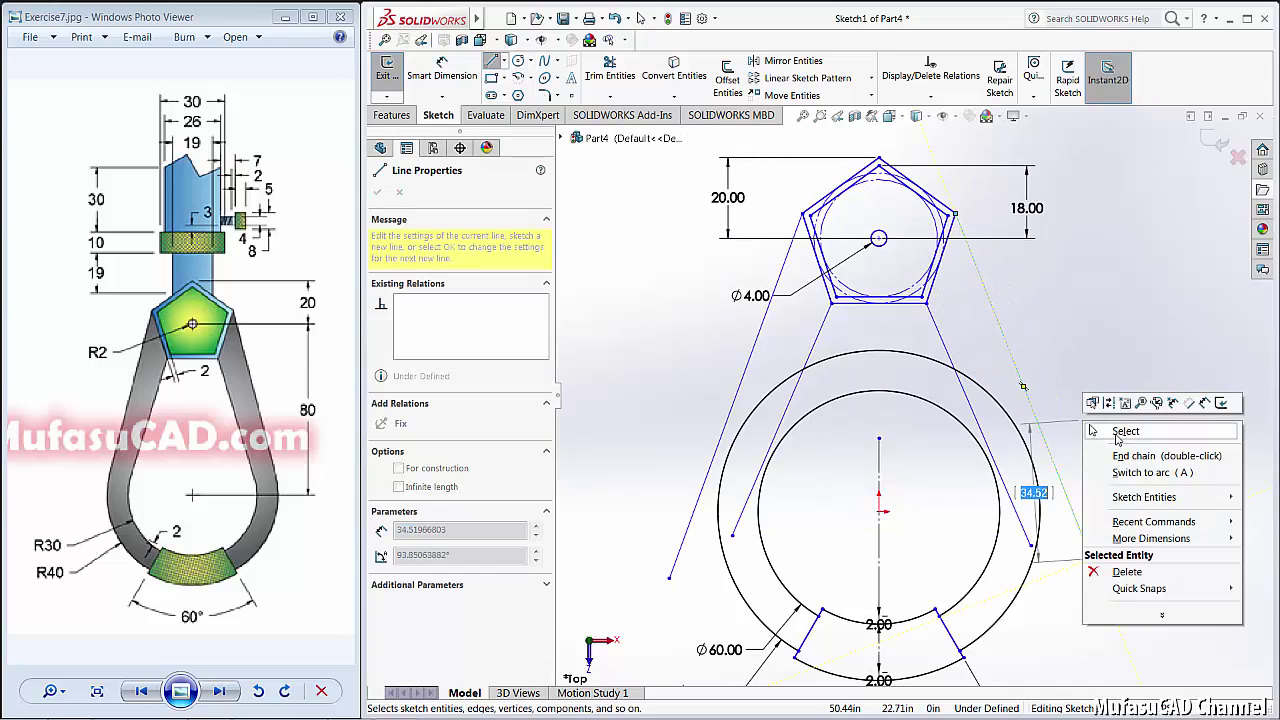
left_click(1117, 436)
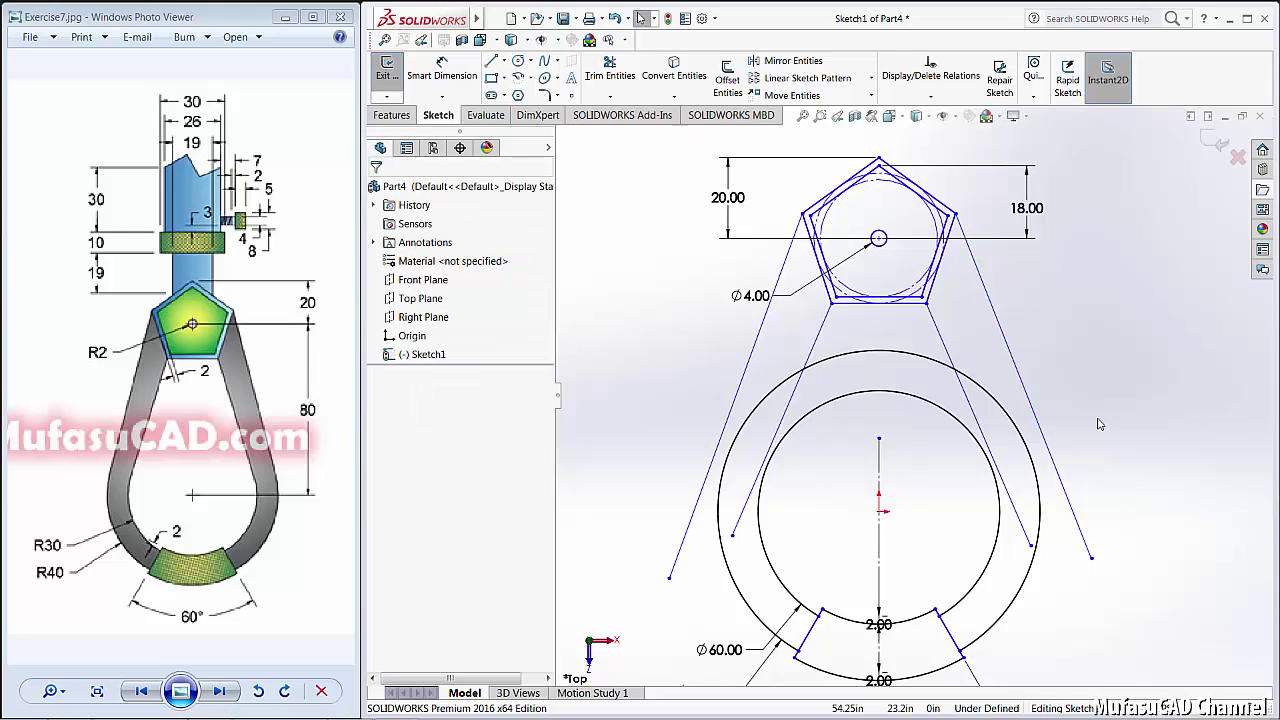
Step: Make the right arm's outer line tangent to the outer ring circle and its inner line tangent to the inner ring circle
left_click(1041, 502)
left_click(1068, 500, "ctrl")
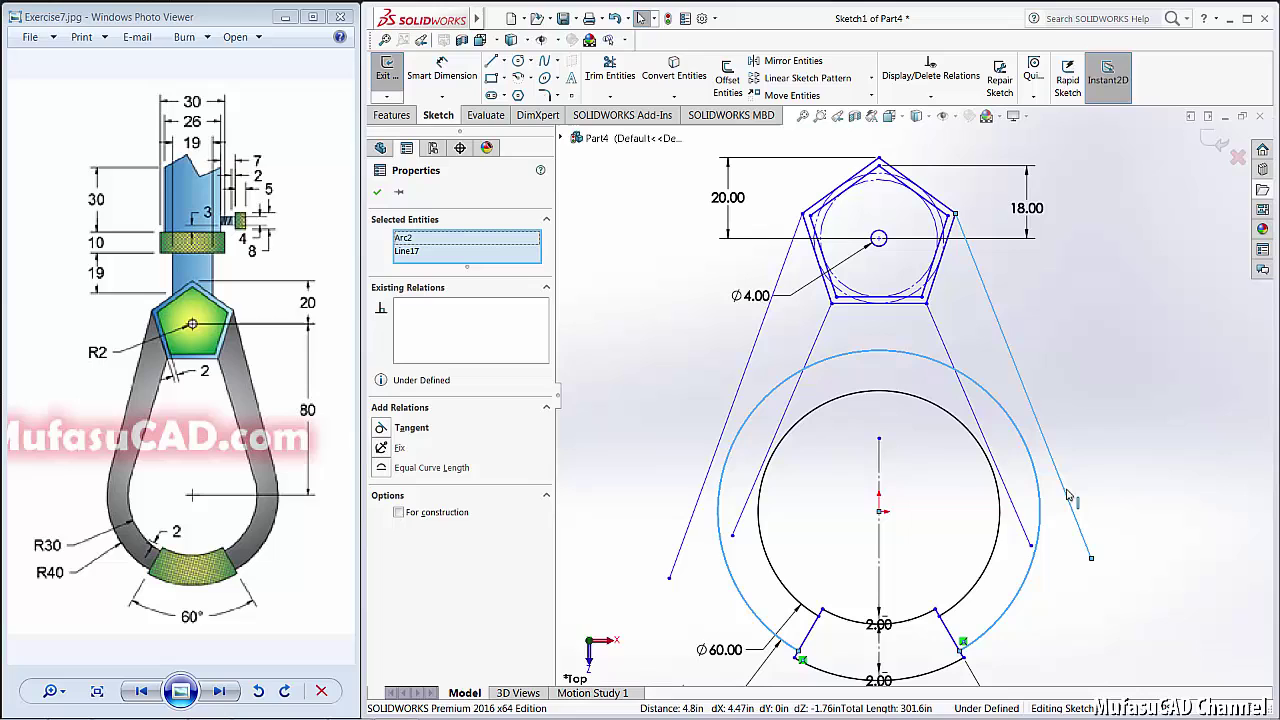
left_click(380, 430)
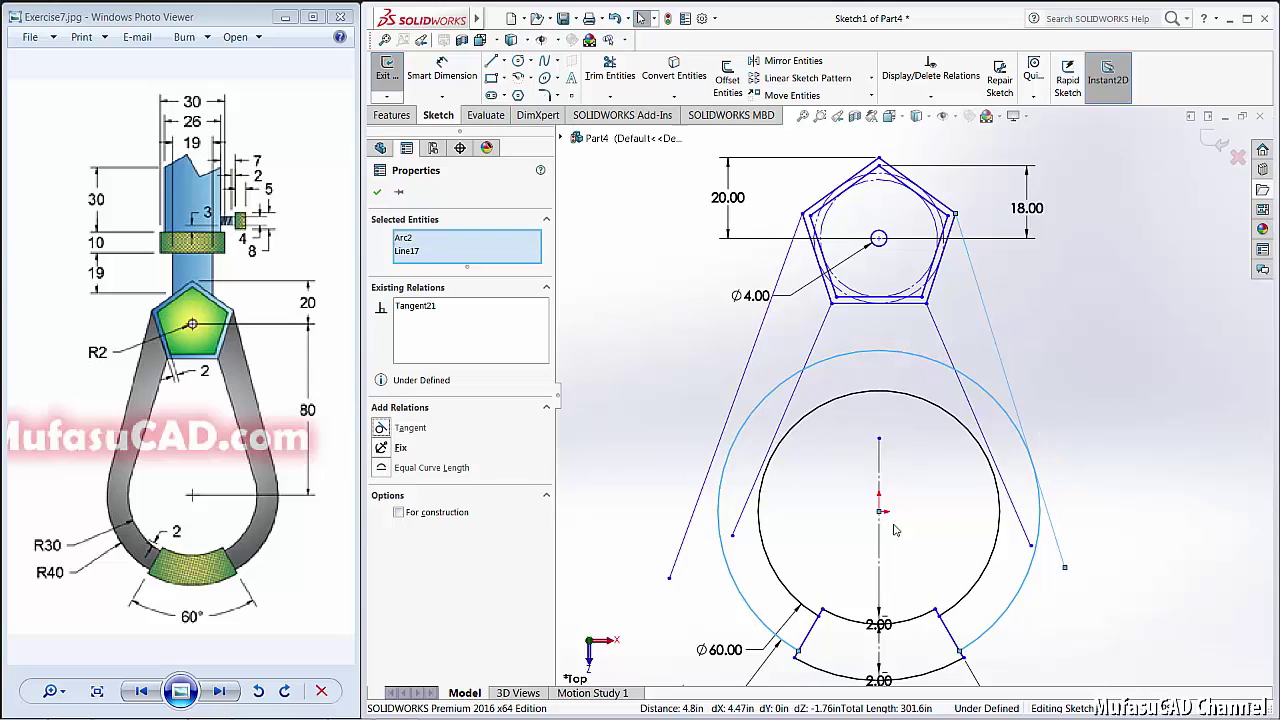
left_click(998, 530)
left_click(1022, 527)
left_click(997, 535, "ctrl")
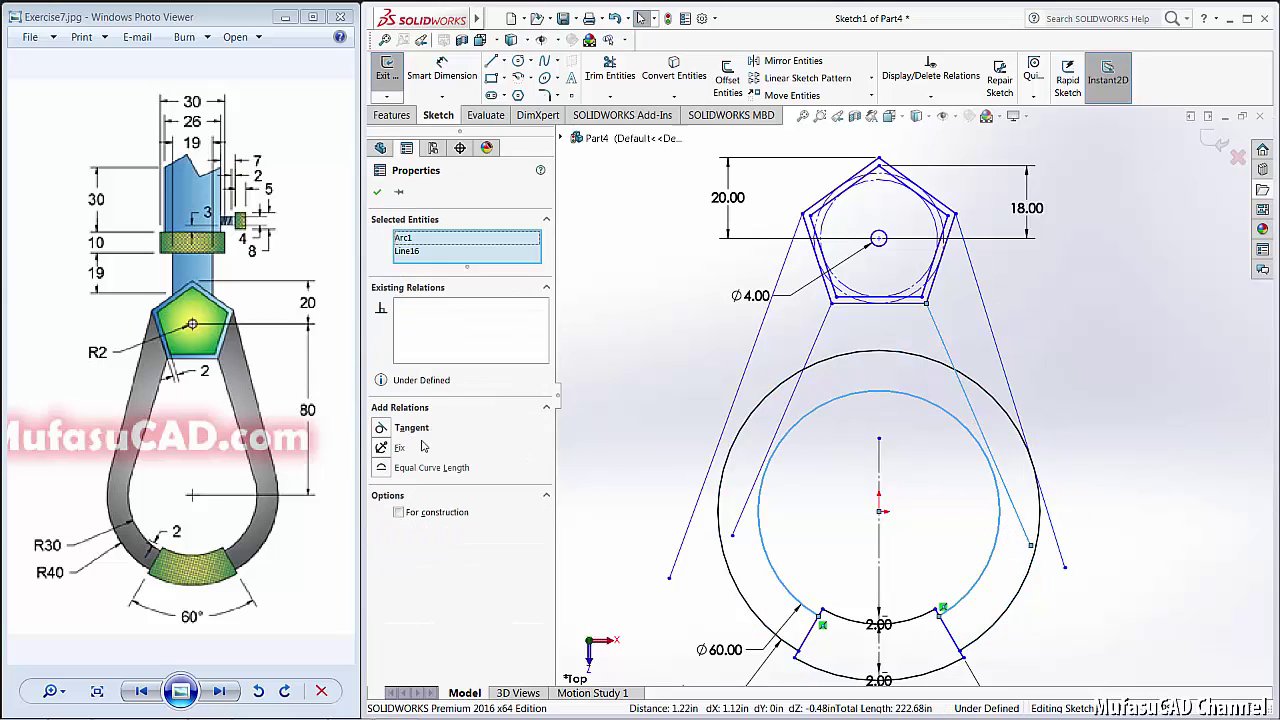
left_click(381, 429)
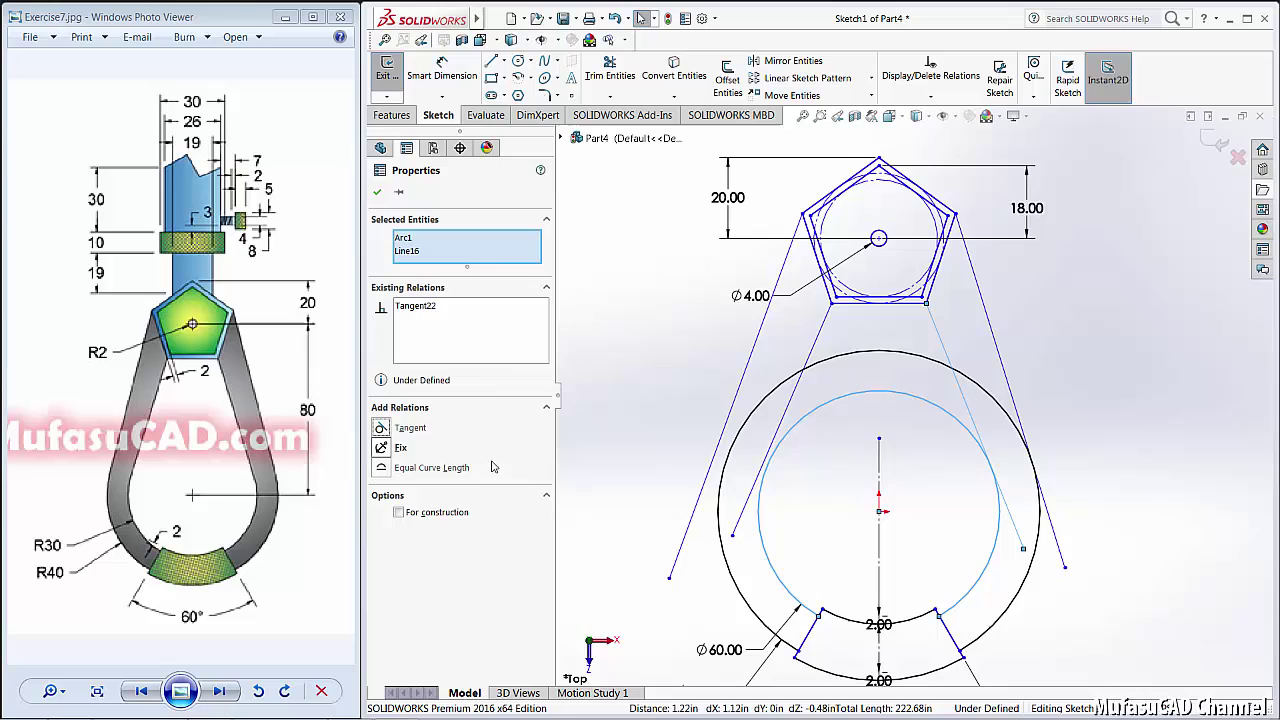
Step: Make the left arm's inner line tangent to the inner ring circle and its outer line tangent to the outer ring circle
left_click(763, 460)
left_click(757, 465, "ctrl")
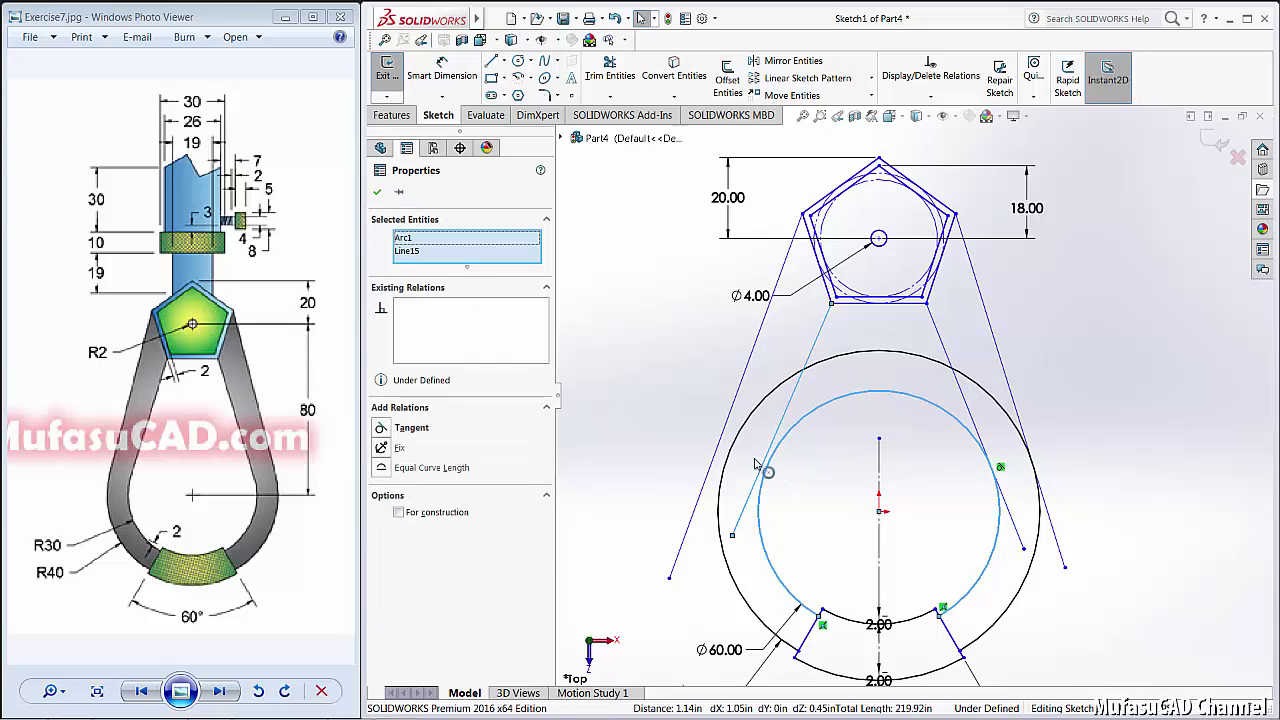
left_click(381, 429)
left_click(733, 443)
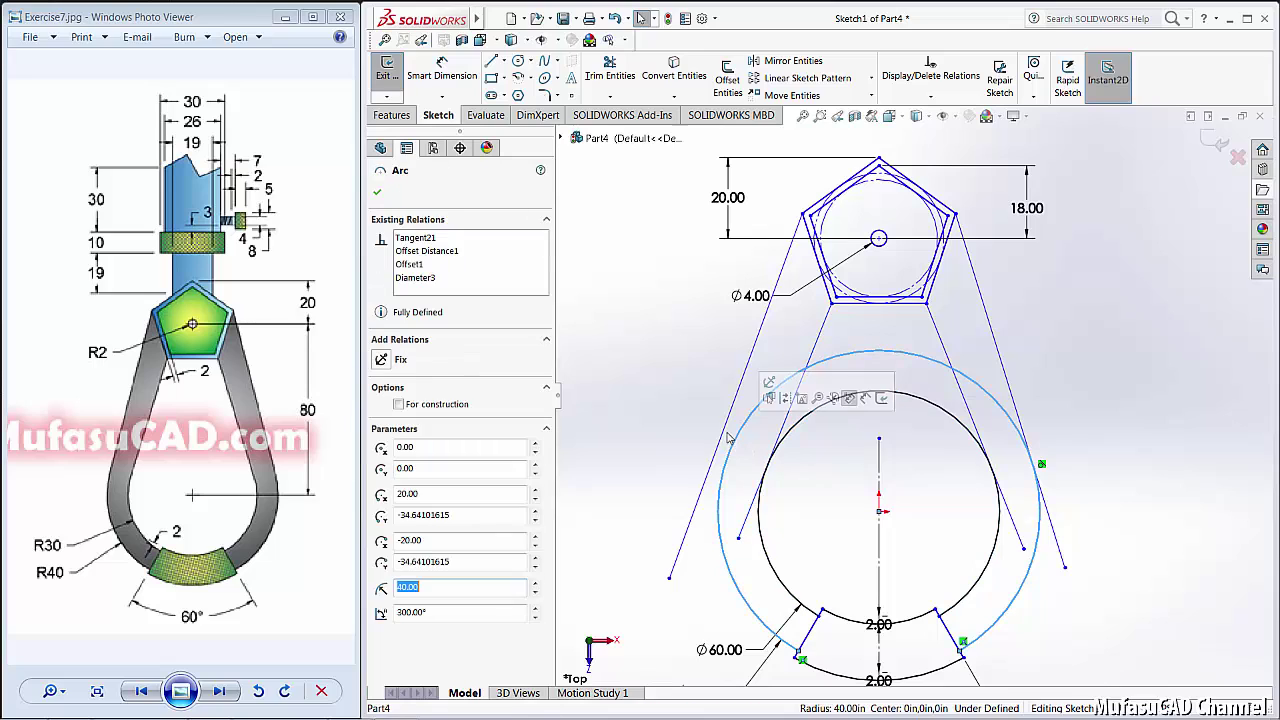
left_click(722, 436, "ctrl")
left_click(382, 429)
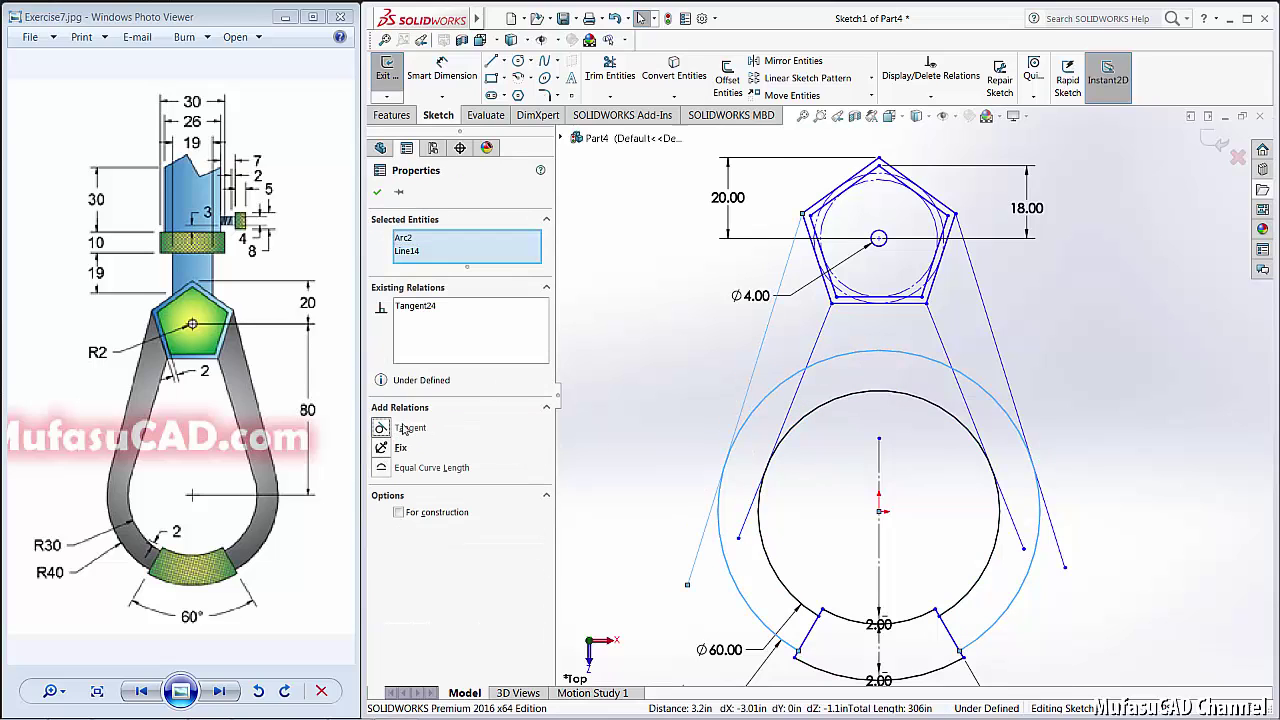
Step: Trim the ends of all four arm lines that extend beyond their tangent points on the ring
left_click(607, 70)
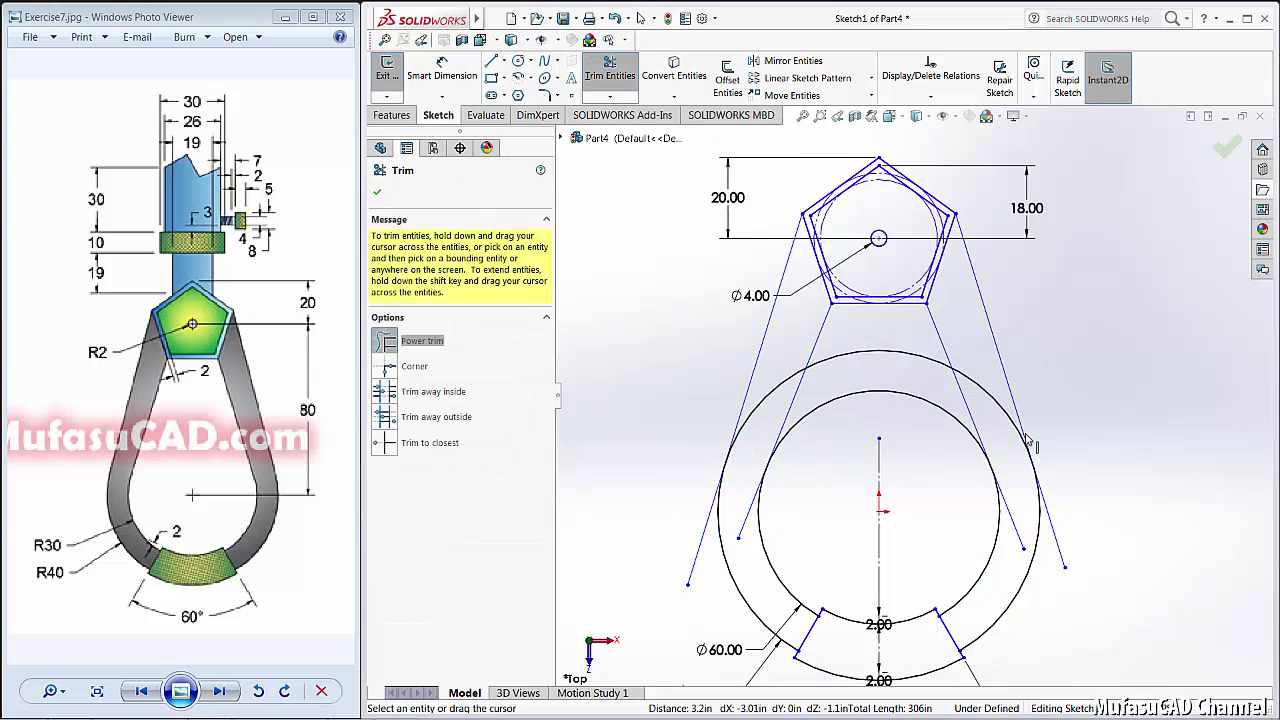
left_click_drag(1077, 531, 1046, 539)
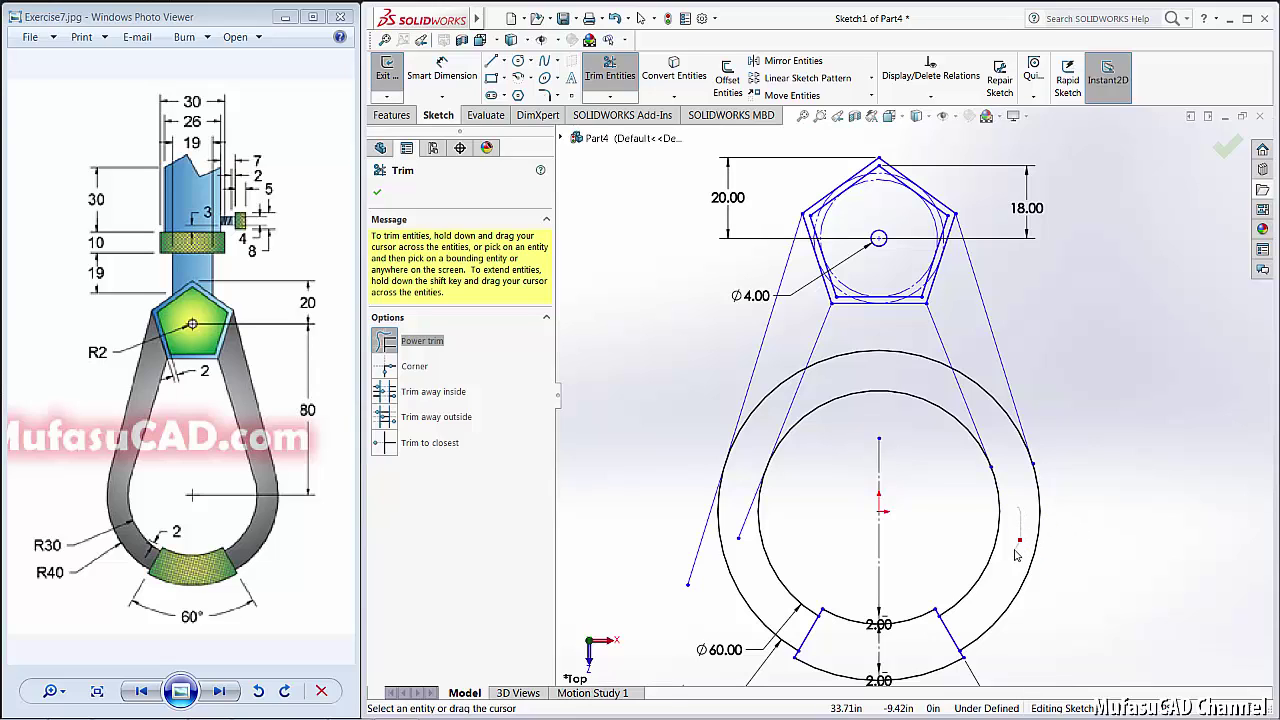
left_click_drag(713, 535, 684, 566)
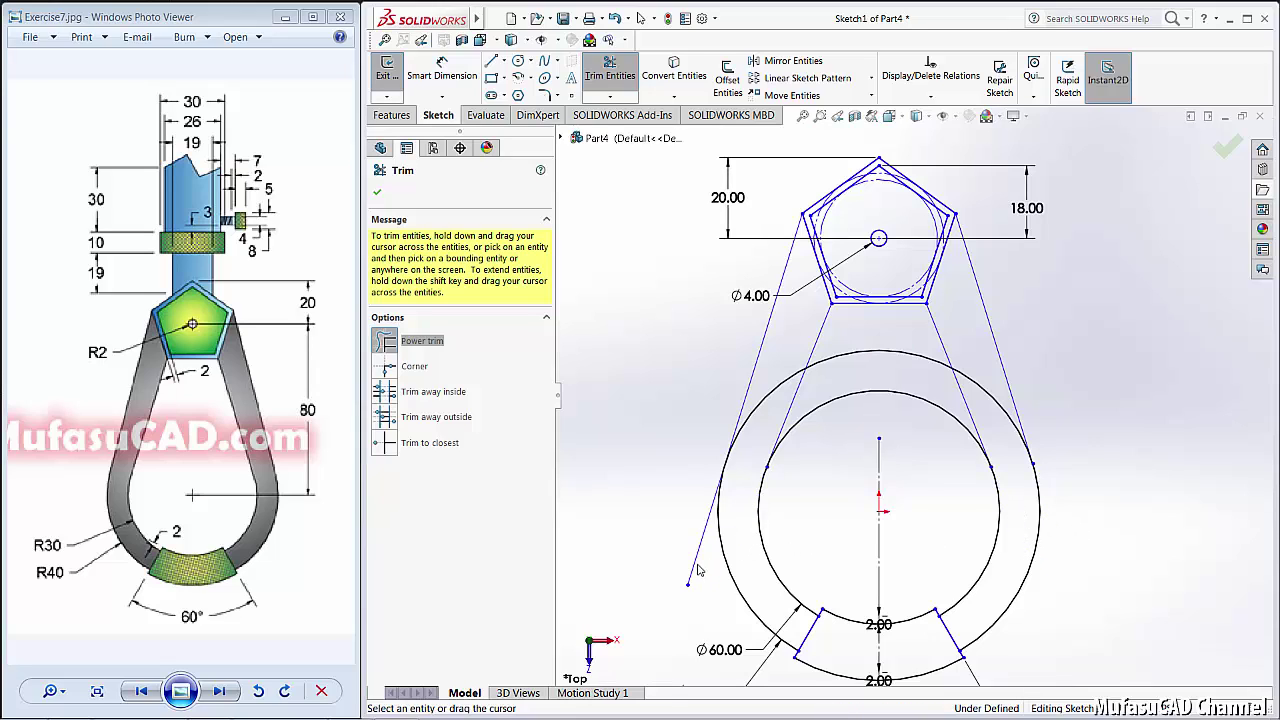
Step: Trim away the upper portions of both ring circles between the left and right arm tangent points
left_click_drag(866, 417, 862, 348)
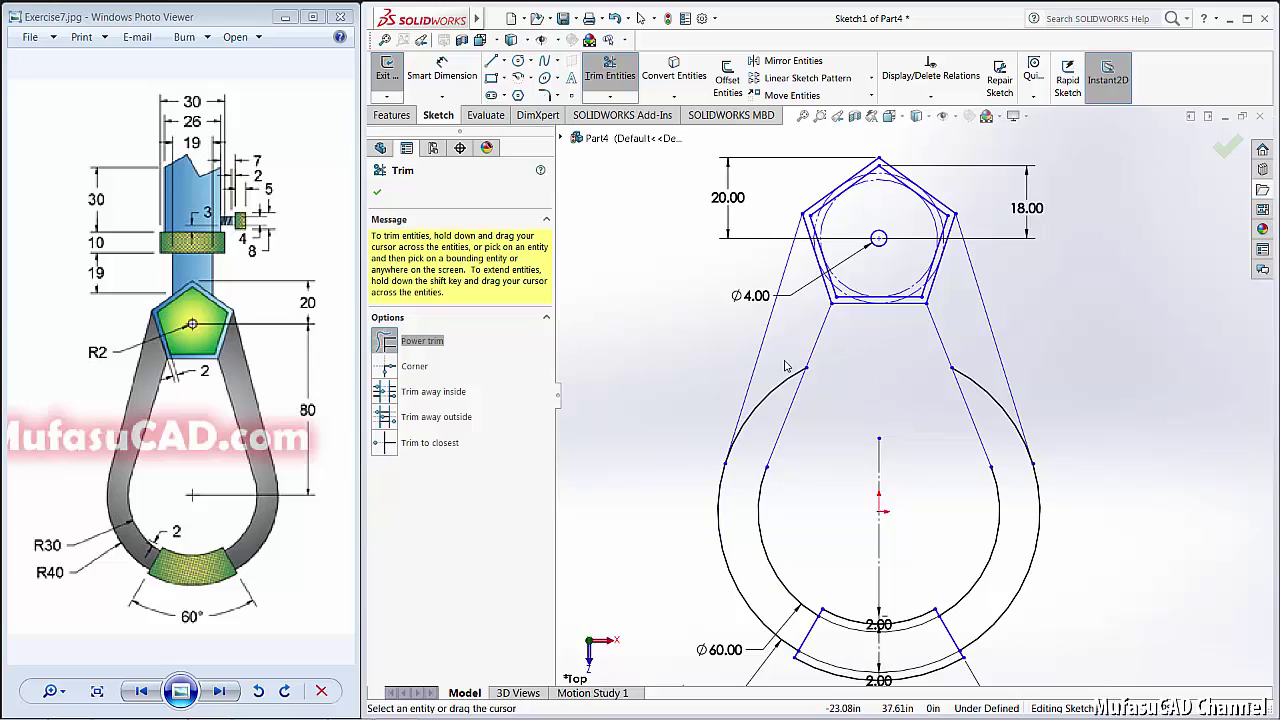
left_click_drag(786, 368, 808, 410)
left_click_drag(971, 366, 993, 430)
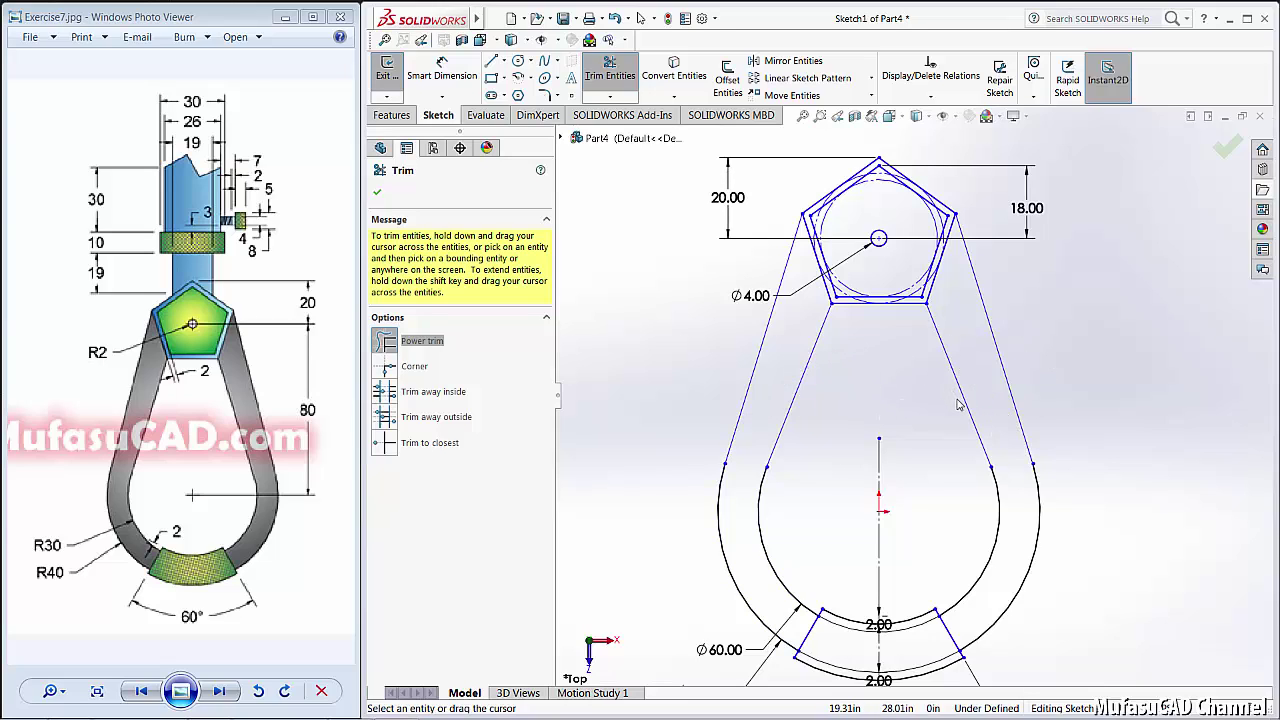
Step: Sketch a vertical line to the right of the pentagon, from well above its apex to just below its base
scroll(957, 404, "down", 3)
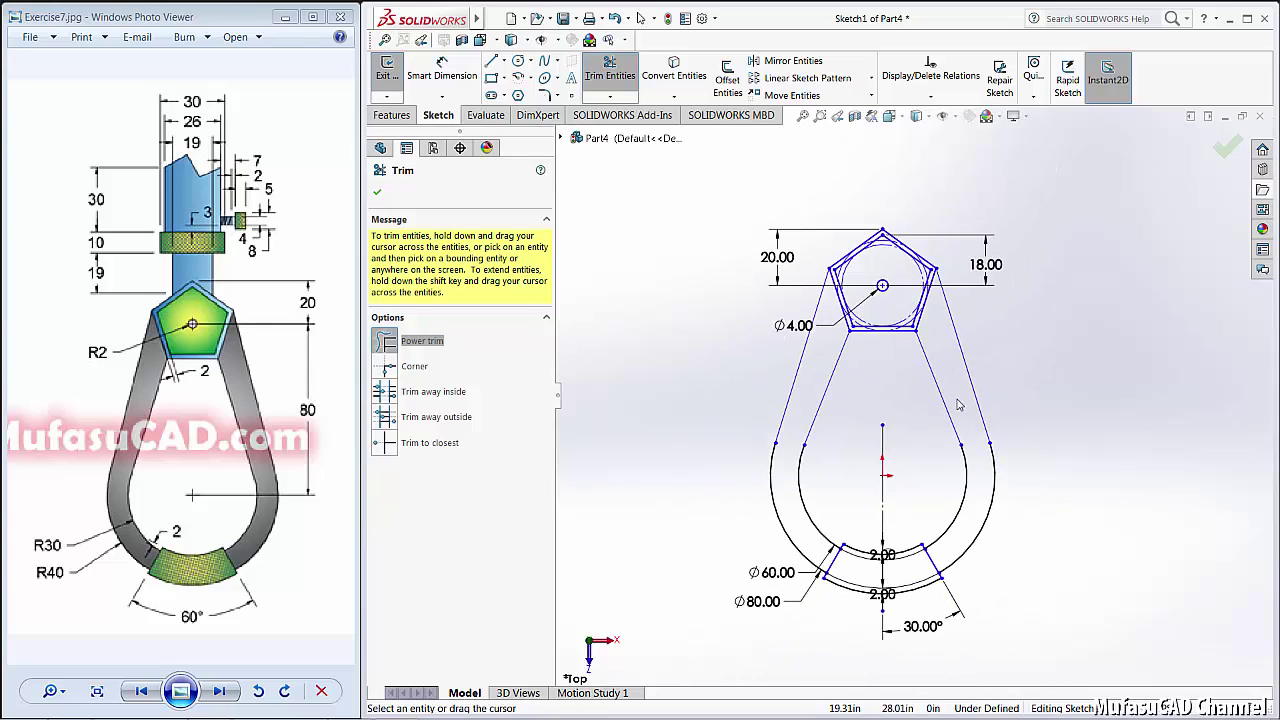
middle_click_drag(1039, 349, 1023, 415, "ctrl")
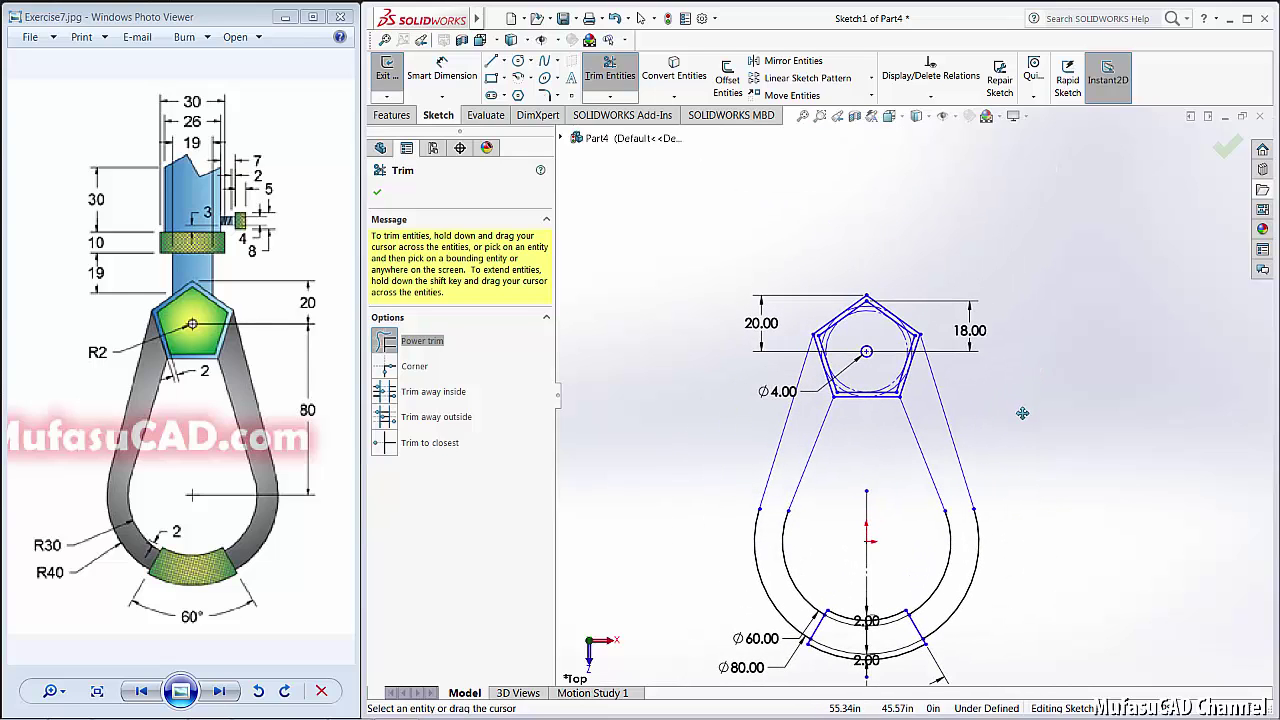
left_click(491, 62)
left_click(985, 162)
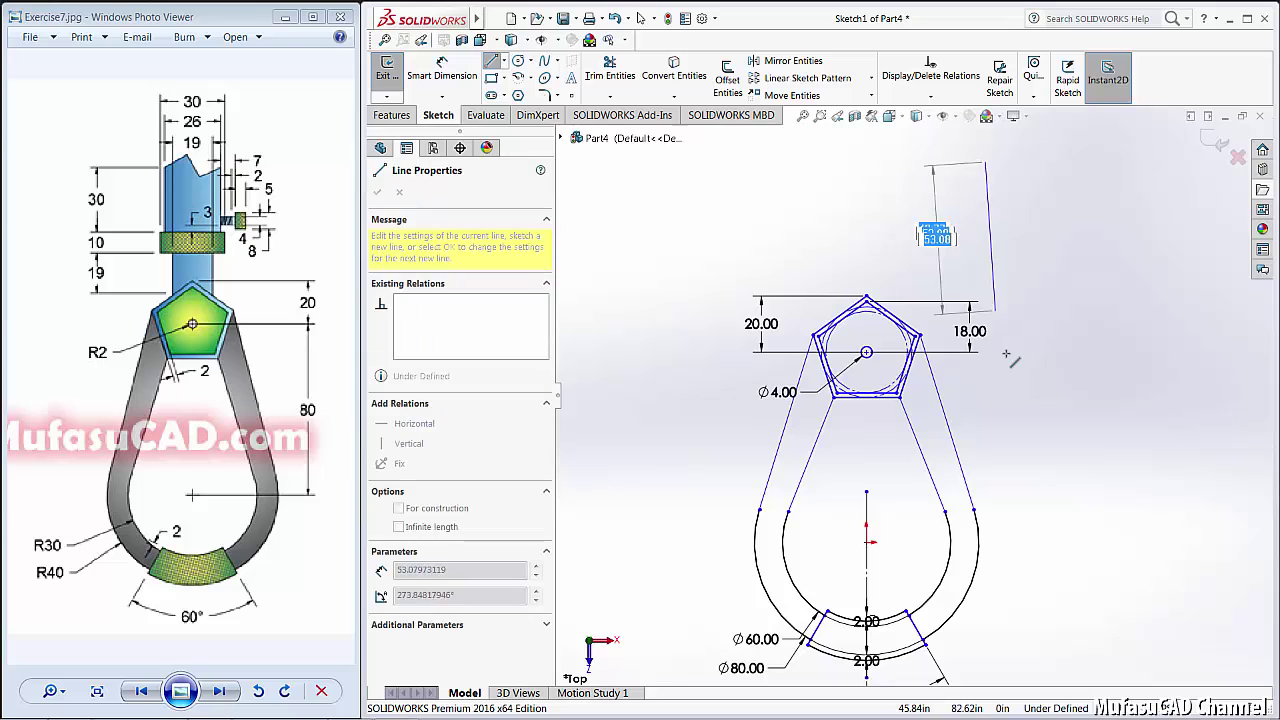
left_click(985, 290)
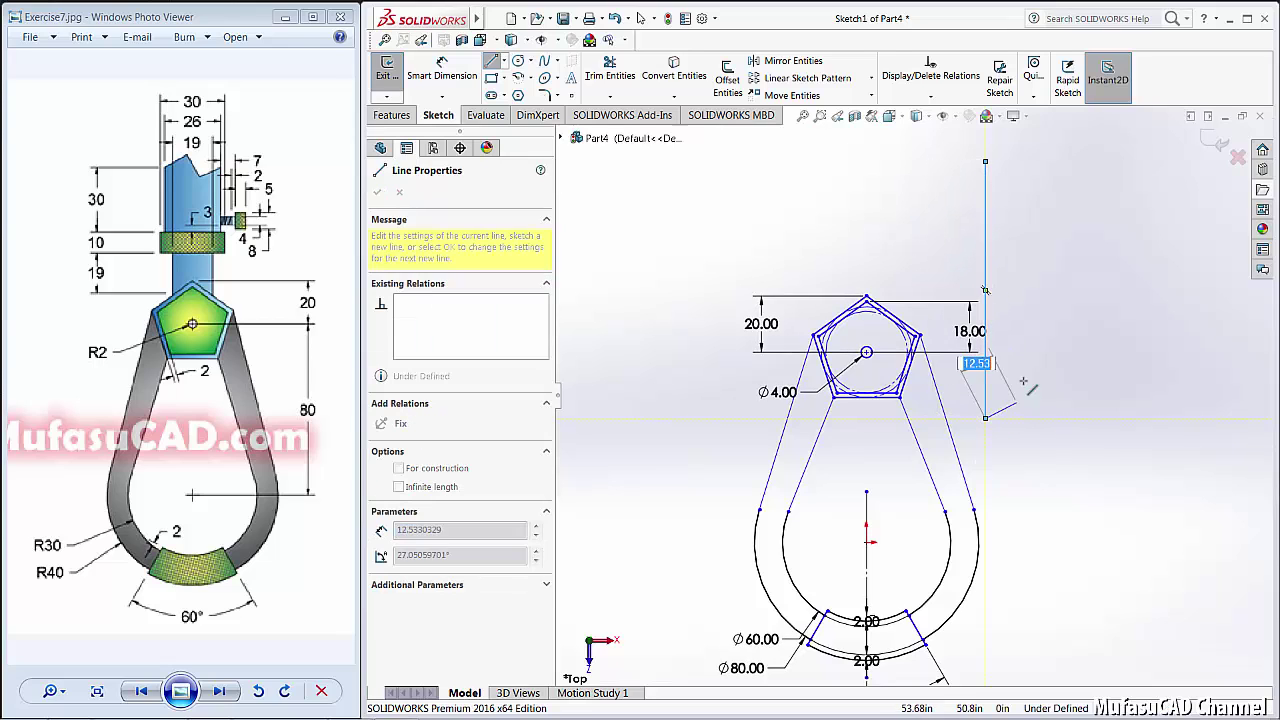
right_click(1040, 366)
left_click(1075, 374)
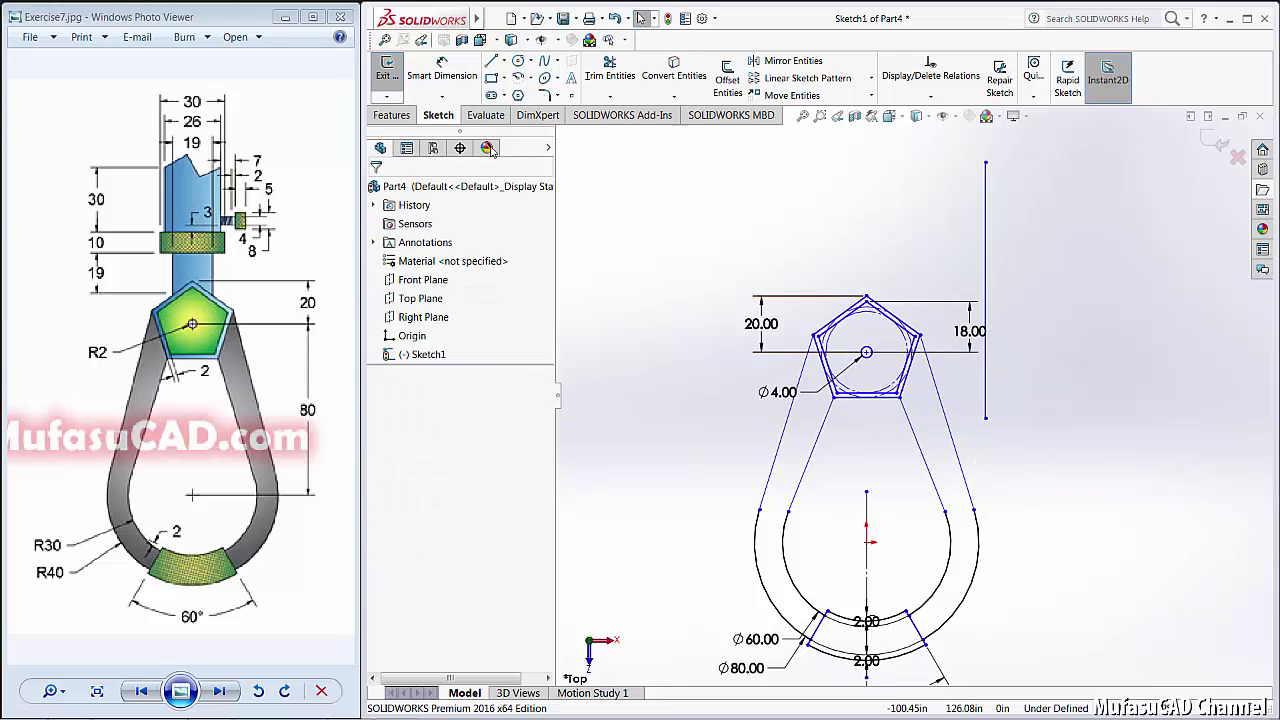
Step: Dimension the vertical line's horizontal distance from the origin to 9.5 in
key("d")
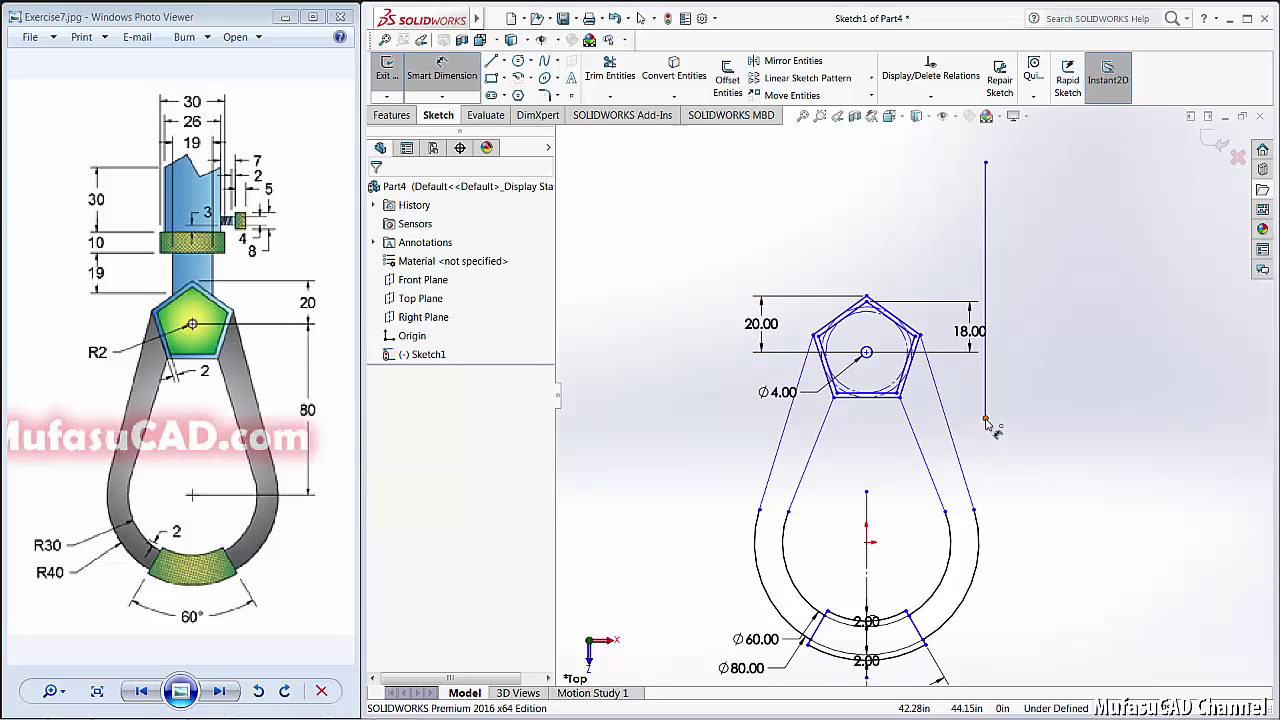
left_click(985, 421)
left_click(866, 542)
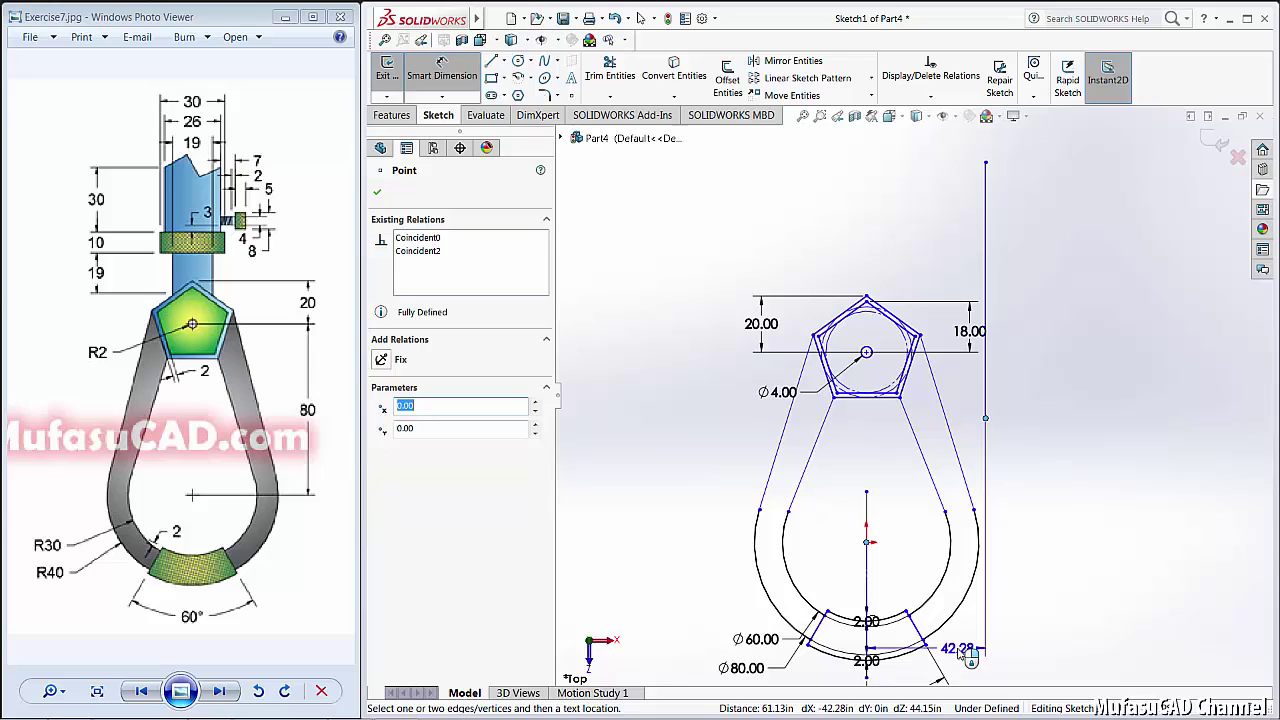
left_click(960, 651)
type("9.5")
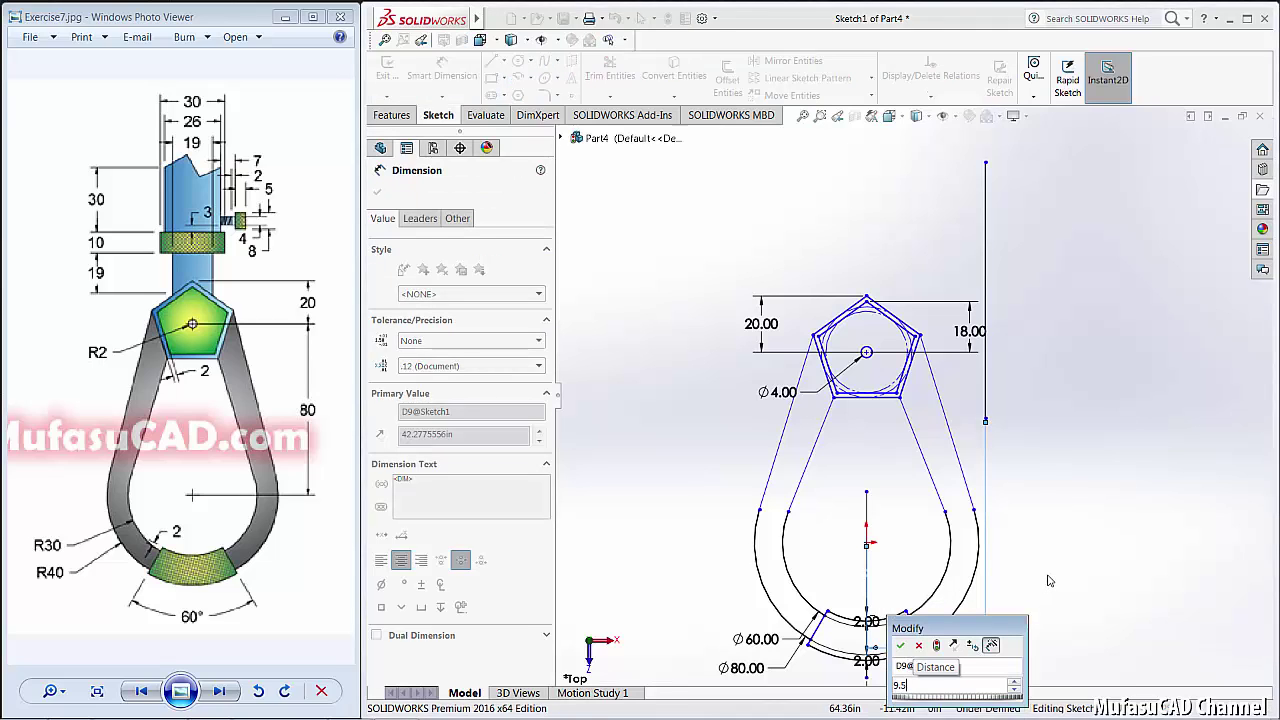
key("Return")
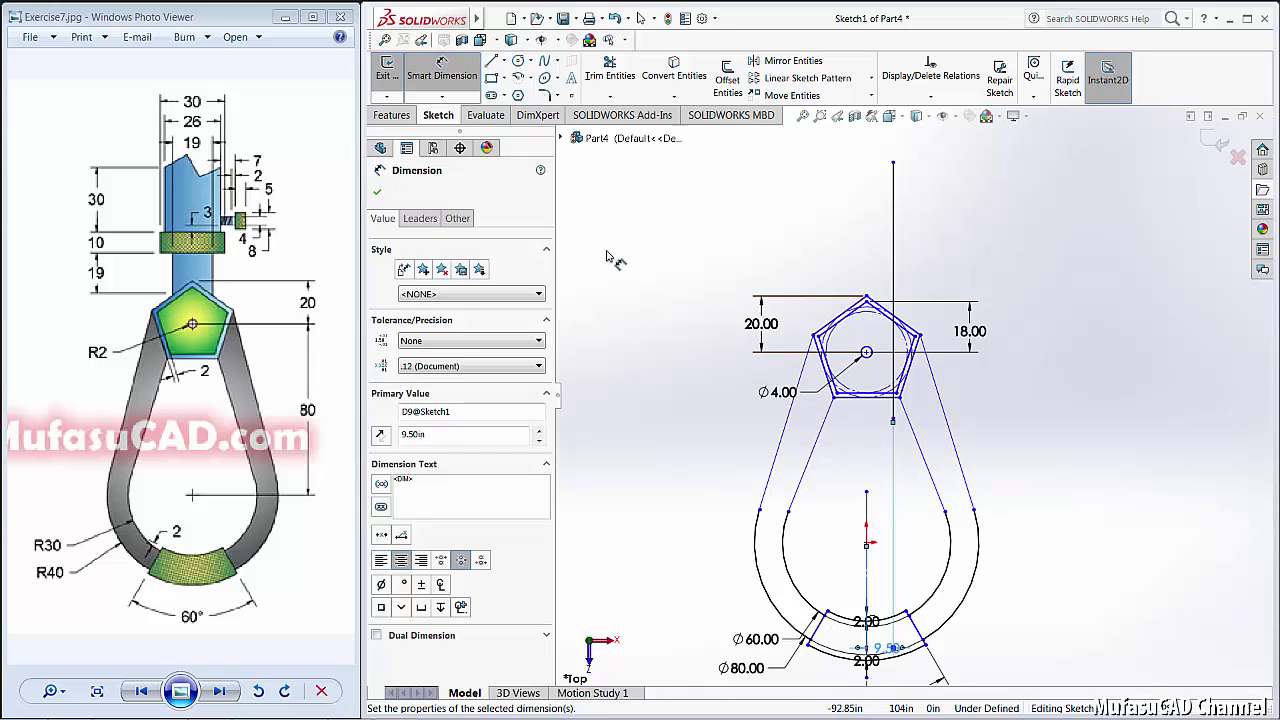
Step: Trim the vertical line's portions below the outer pentagon's upper-right edge, including the pieces inside both pentagons
left_click(610, 72)
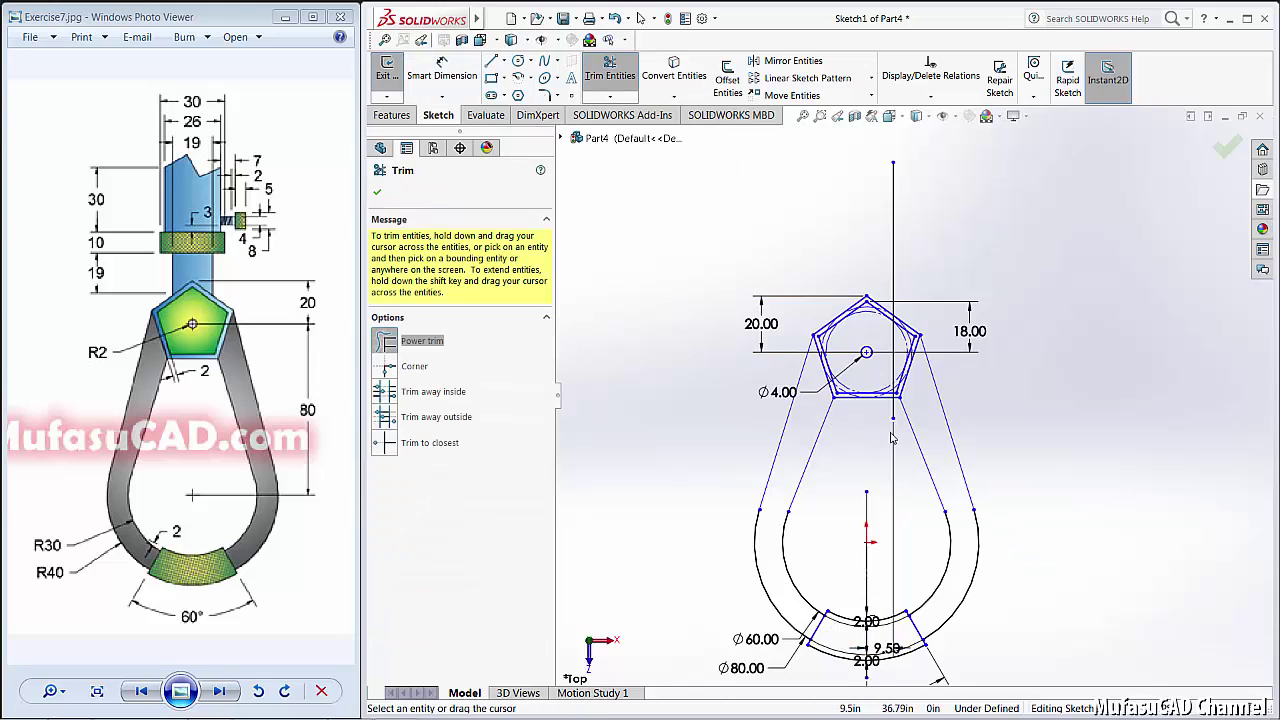
scroll(895, 410, "down", 10)
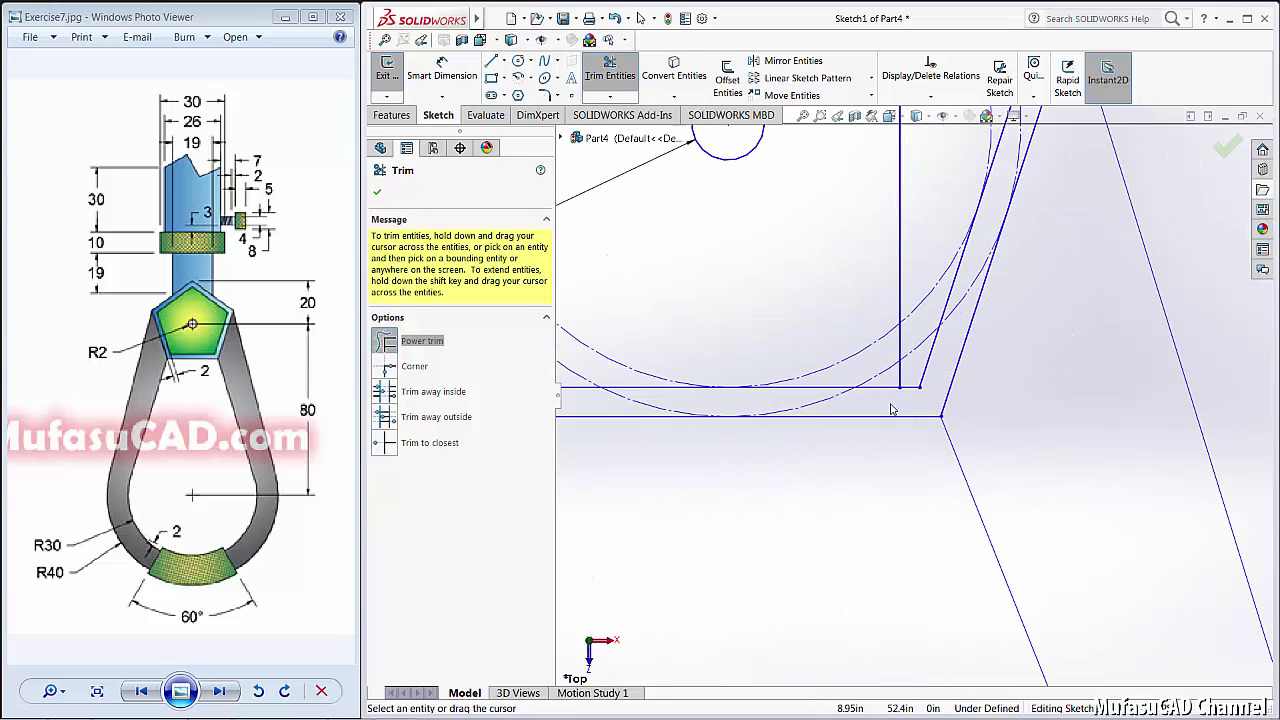
scroll(893, 410, "up", 10)
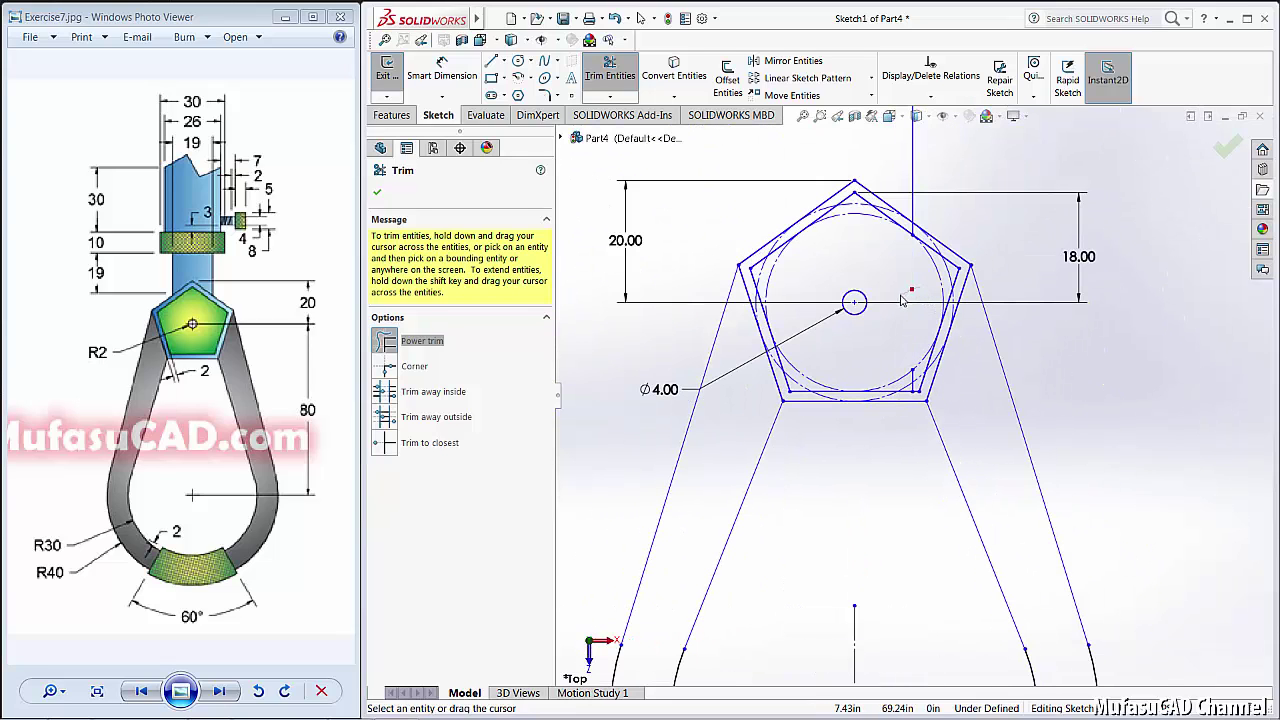
scroll(918, 395, "down", 6)
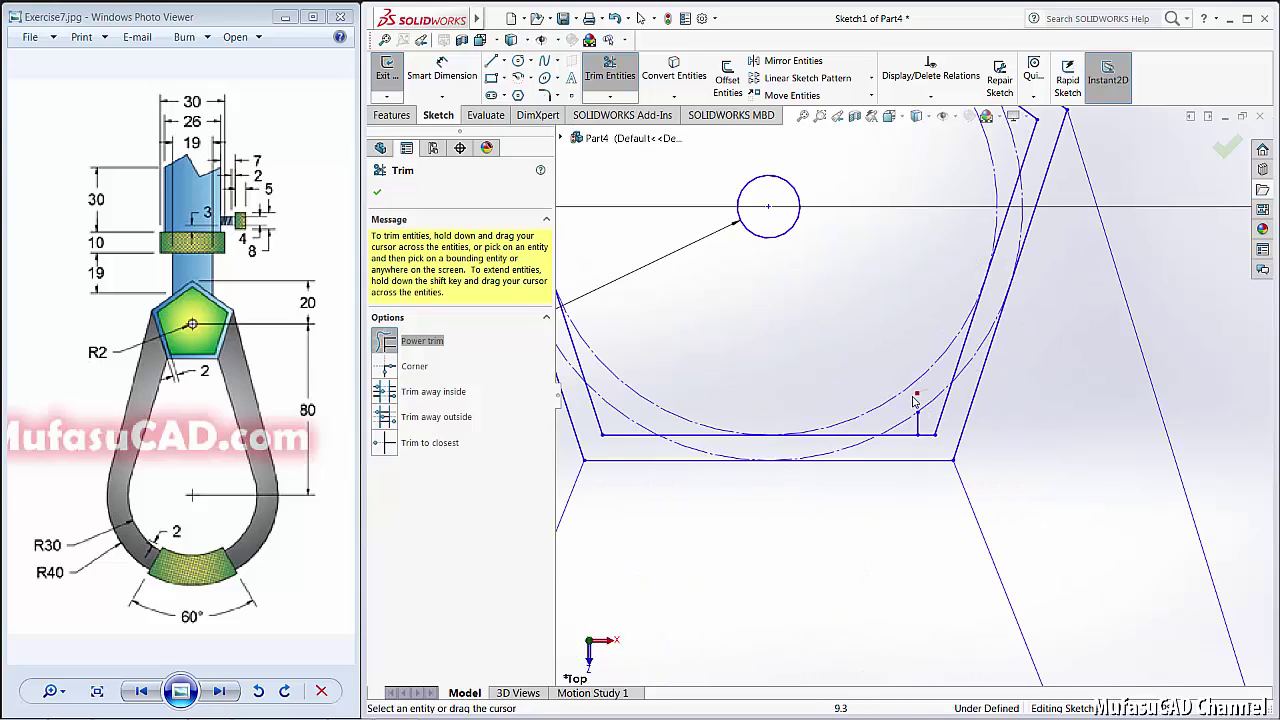
scroll(922, 410, "up", 8)
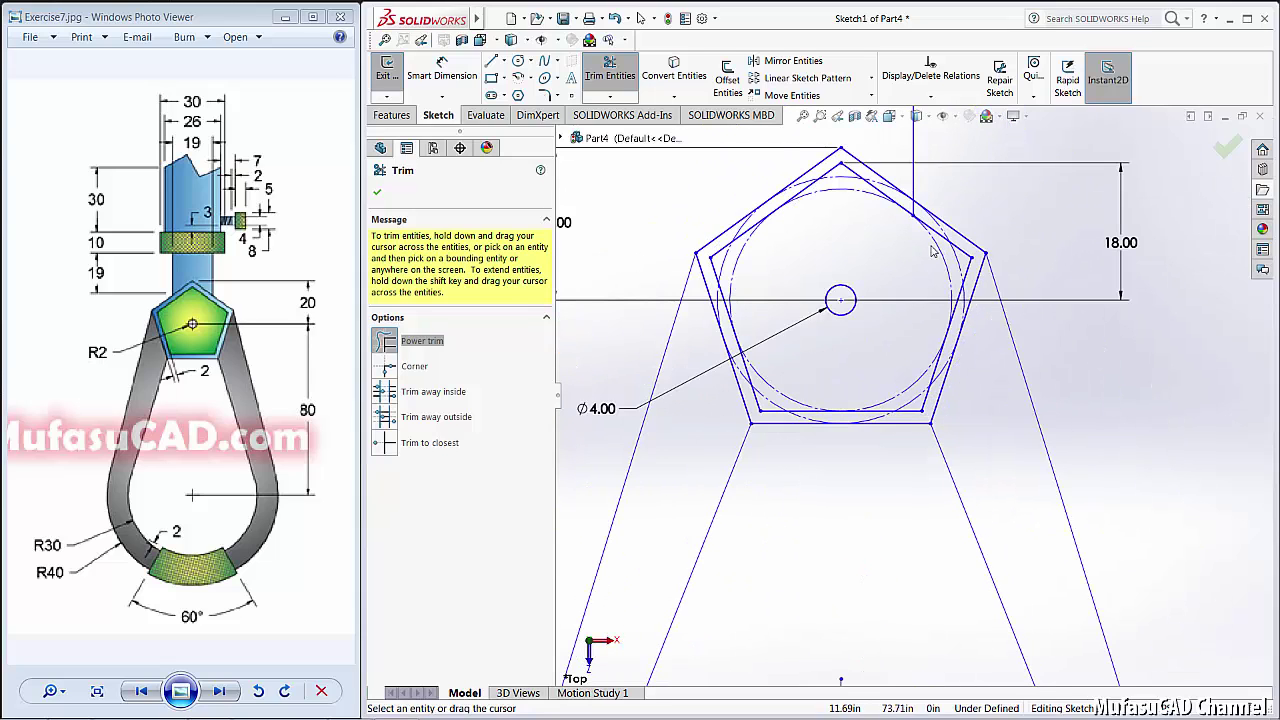
scroll(918, 212, "down", 3)
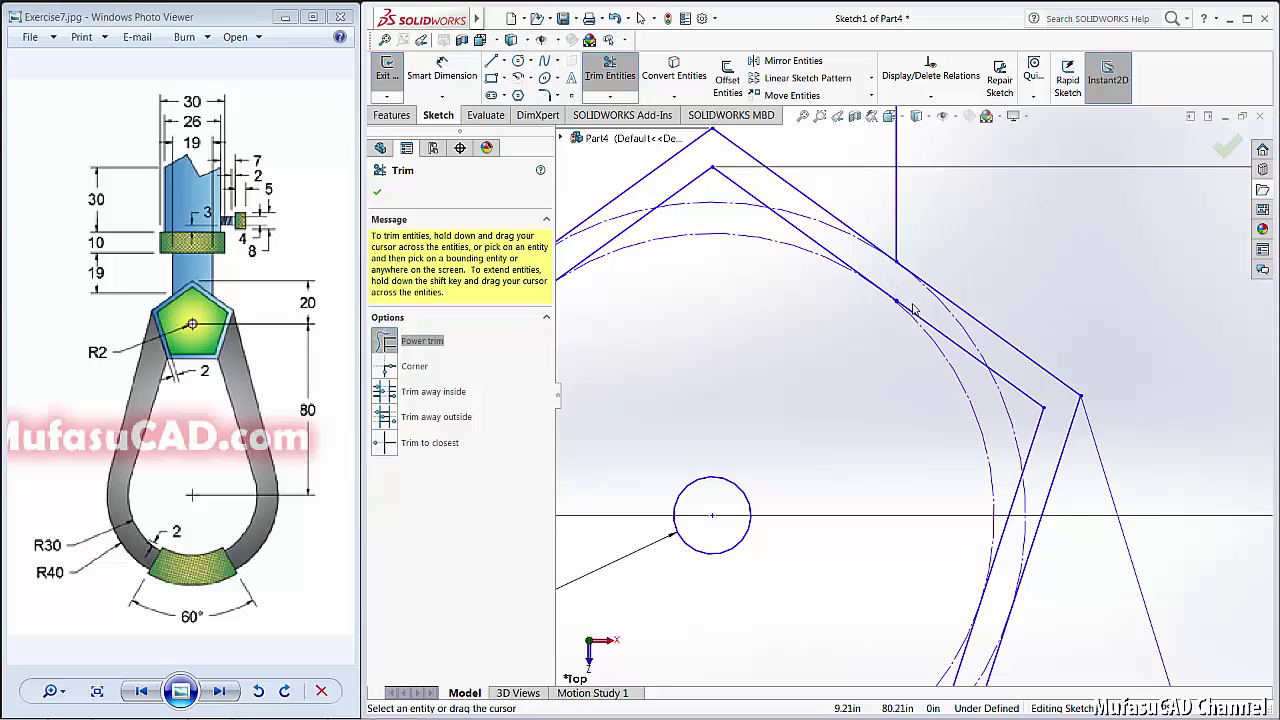
scroll(912, 336, "down", 2)
scroll(912, 336, "up", 6)
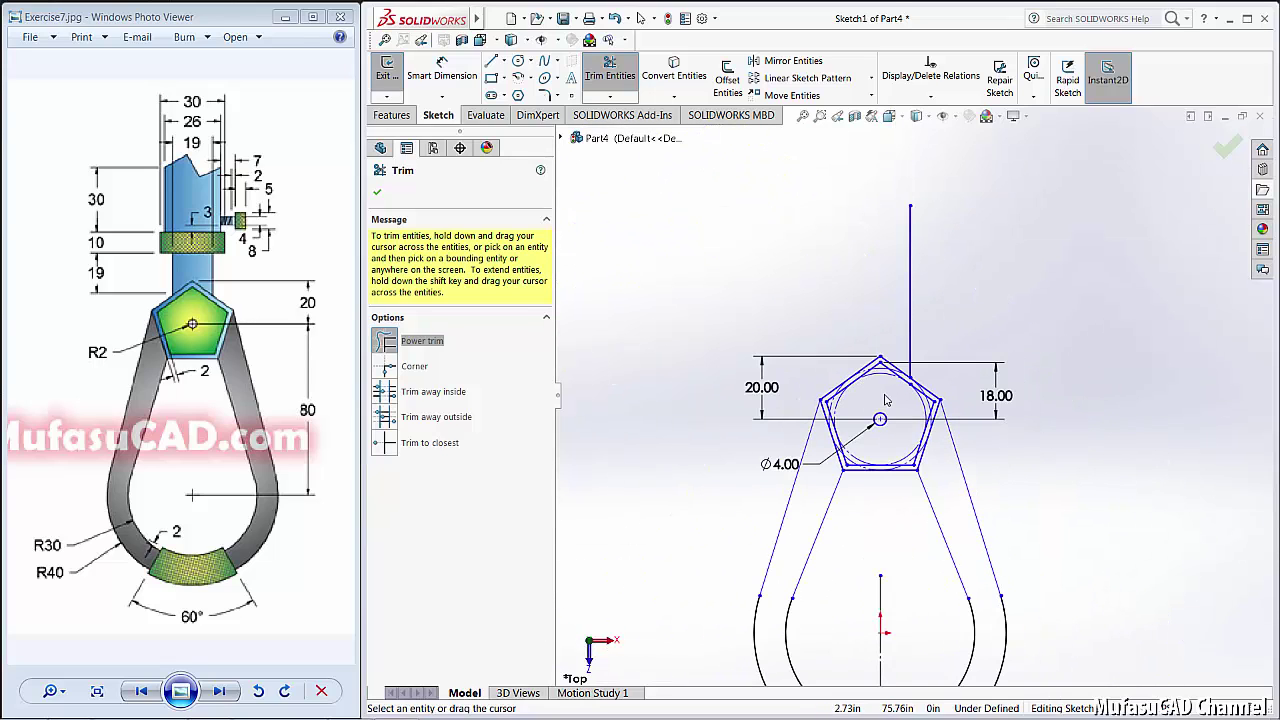
Step: Mirror the vertical shaft line above the pentagon about the vertical centerline through the origin, keeping the original
left_click(790, 61)
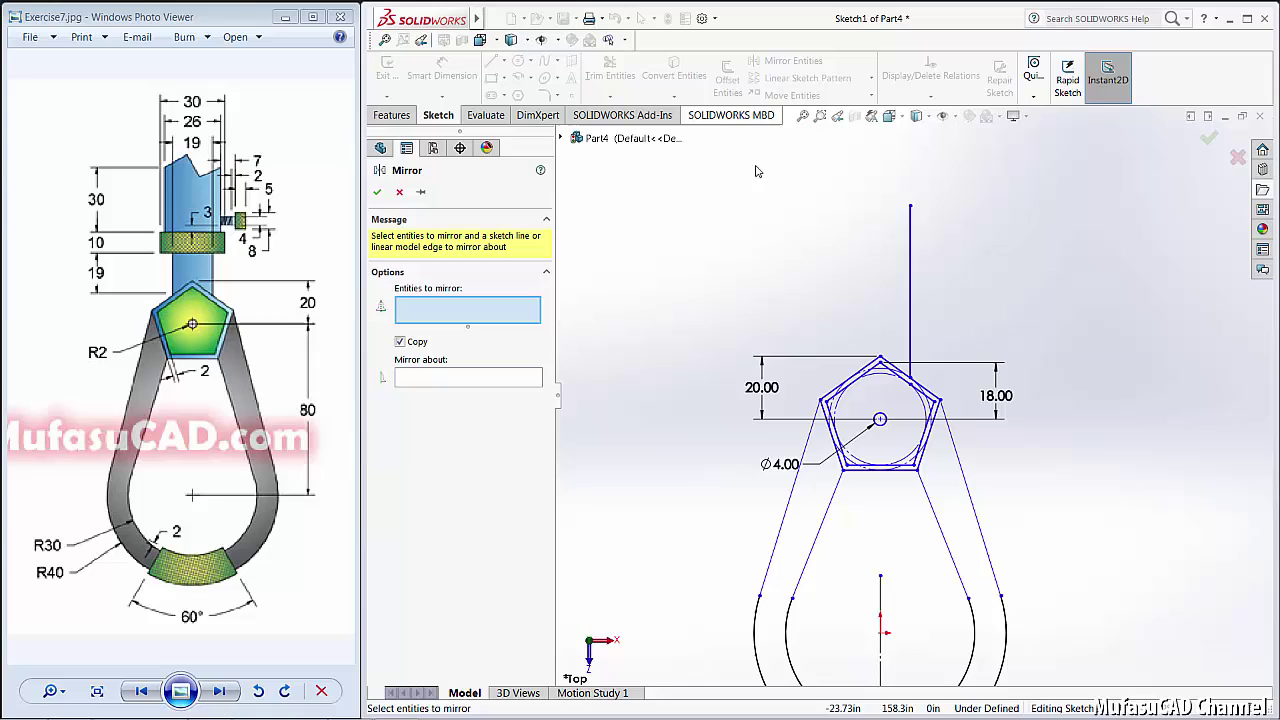
left_click(911, 299)
left_click(466, 384)
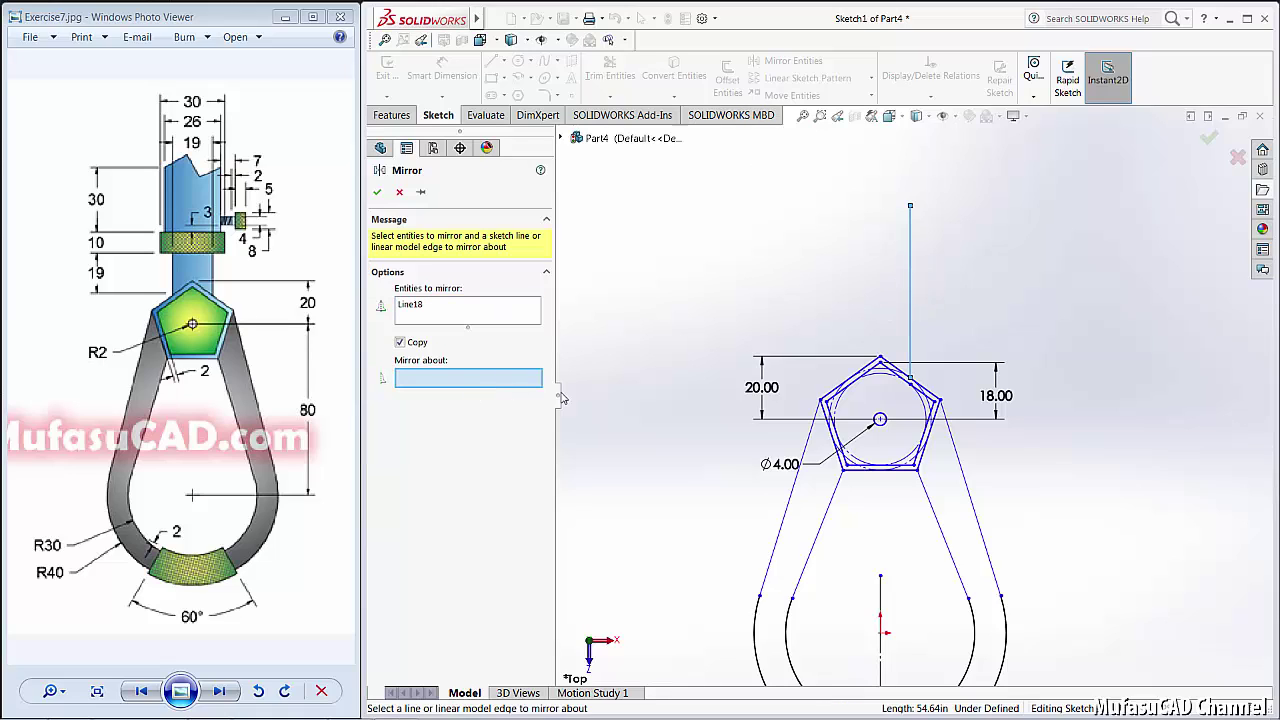
left_click(880, 605)
scroll(855, 392, "down", 5)
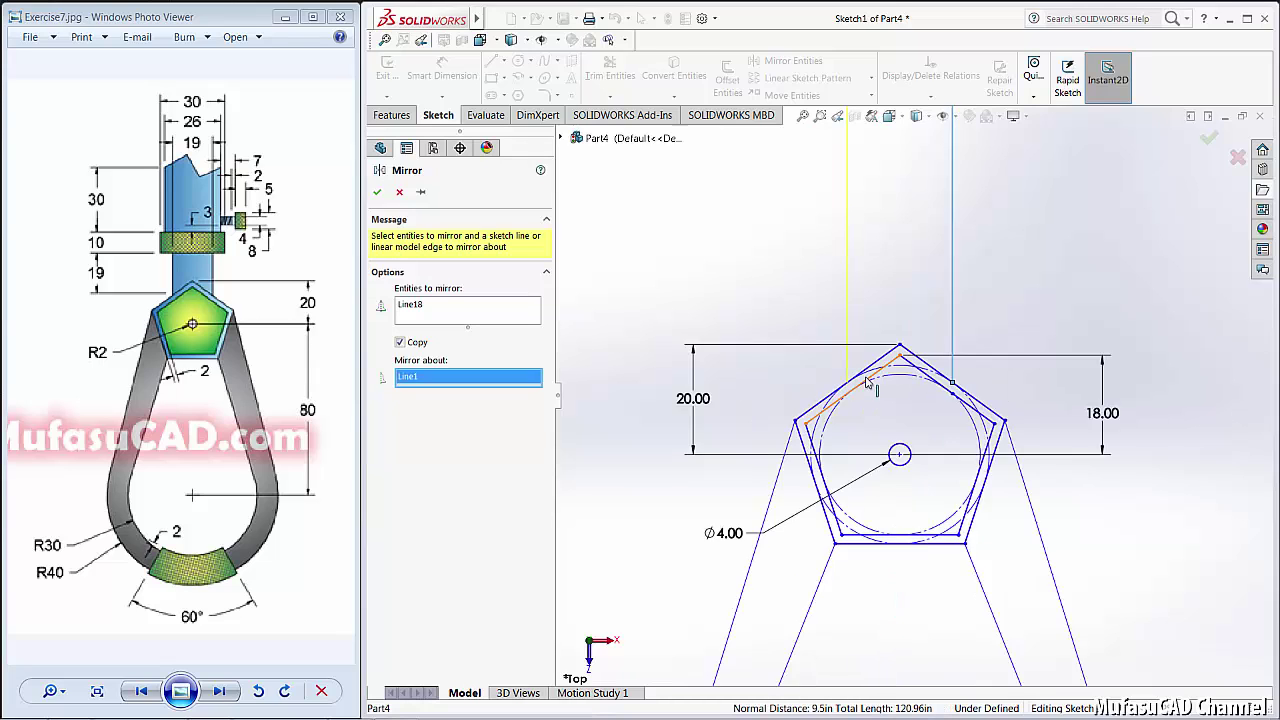
scroll(855, 392, "up", 5)
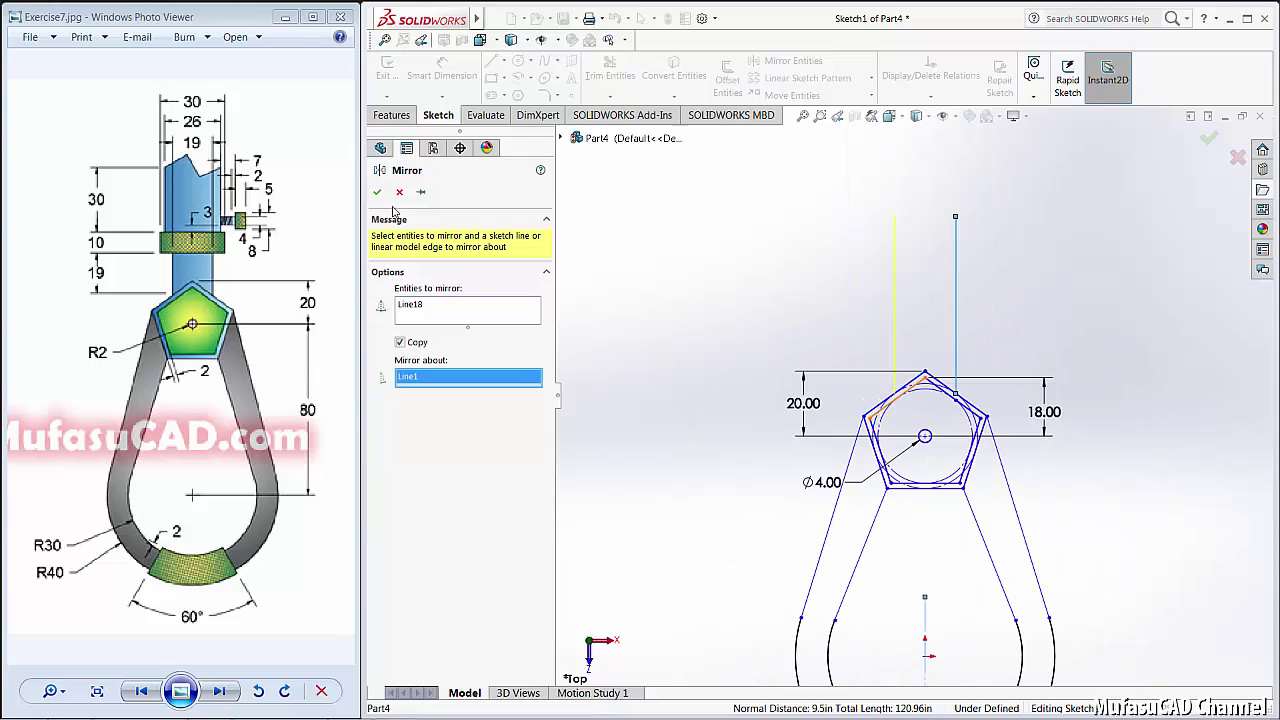
left_click(377, 193)
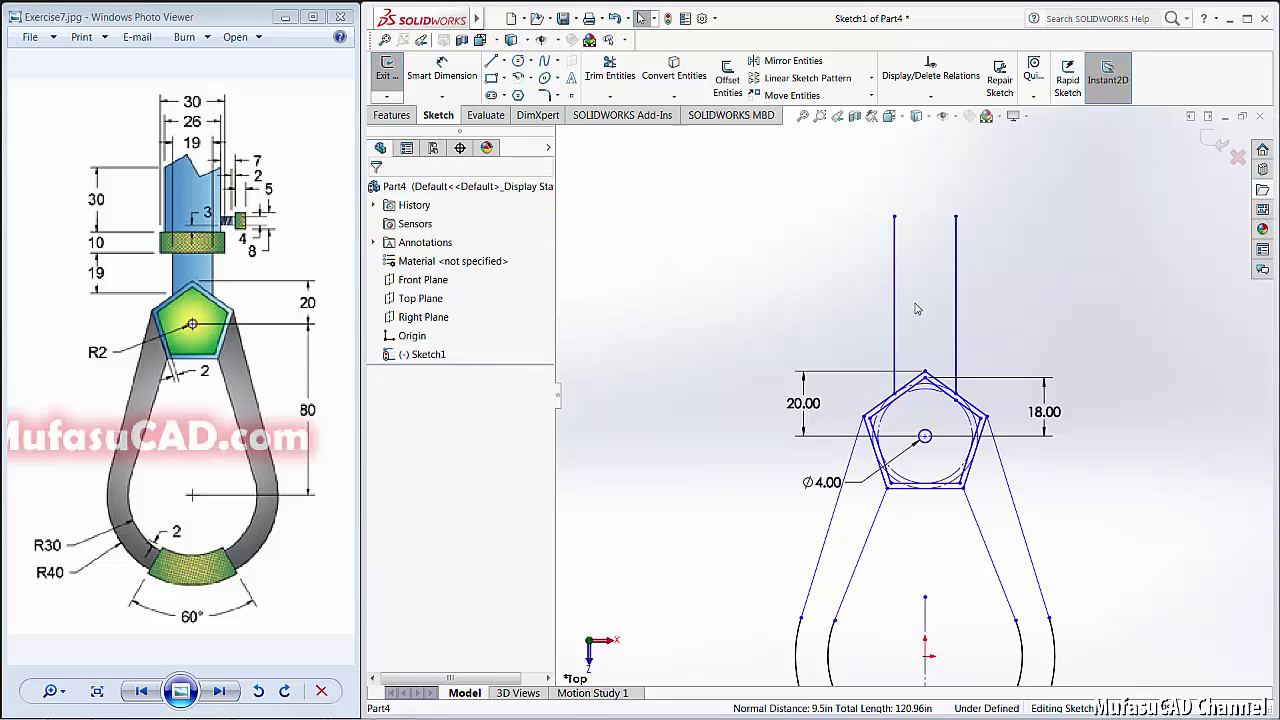
Step: Sketch a horizontal line crossing both vertical shaft lines above the pentagon's apex, overhanging them on each side
left_click(491, 61)
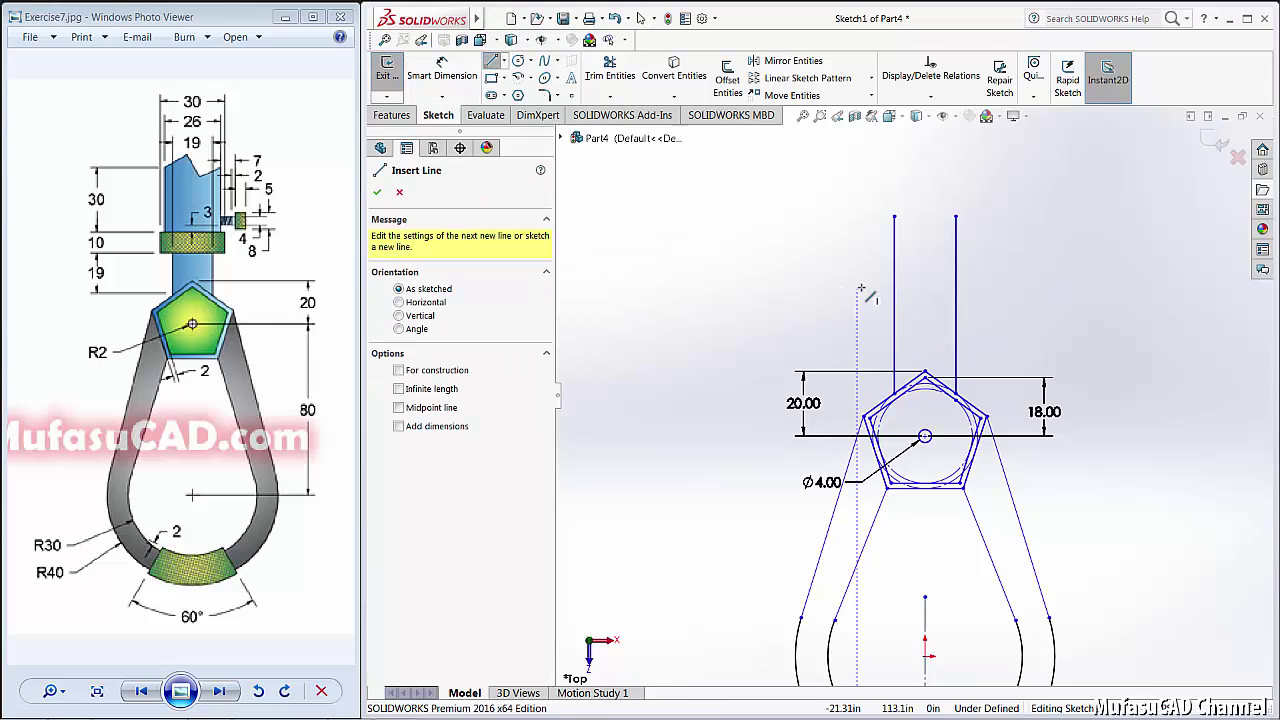
left_click(862, 288)
left_click(993, 287)
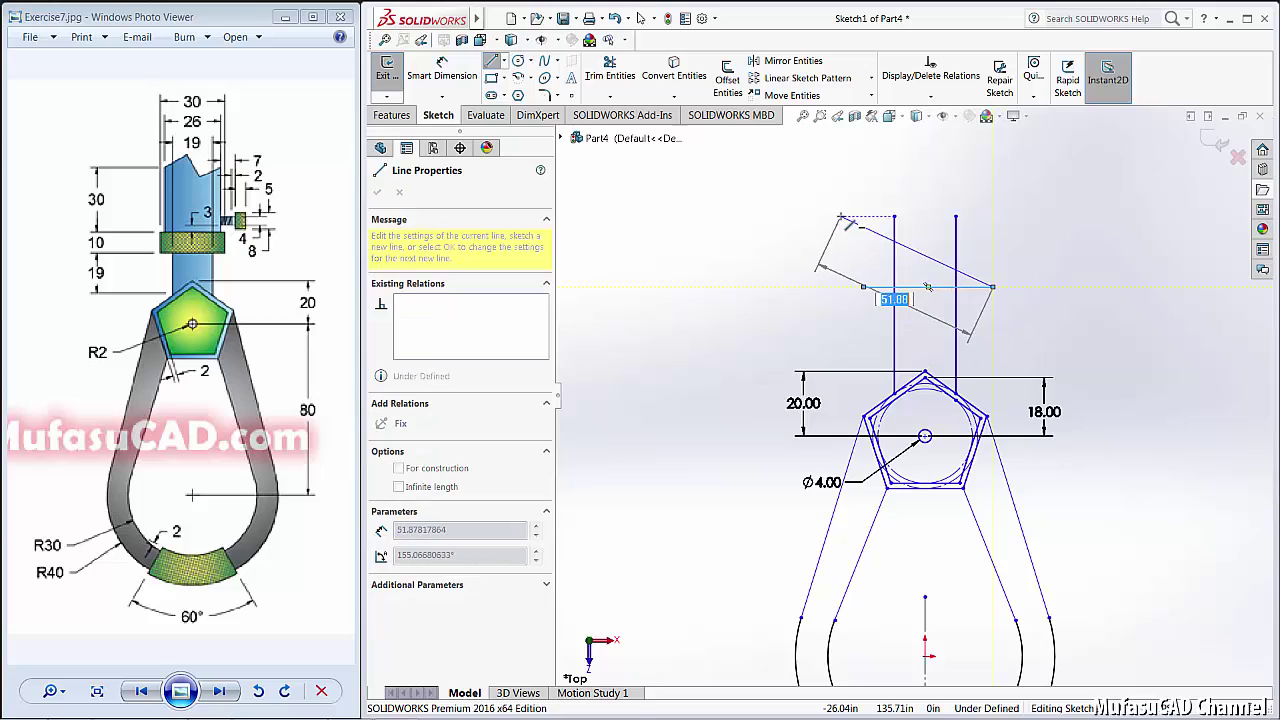
right_click(843, 216)
left_click(882, 229)
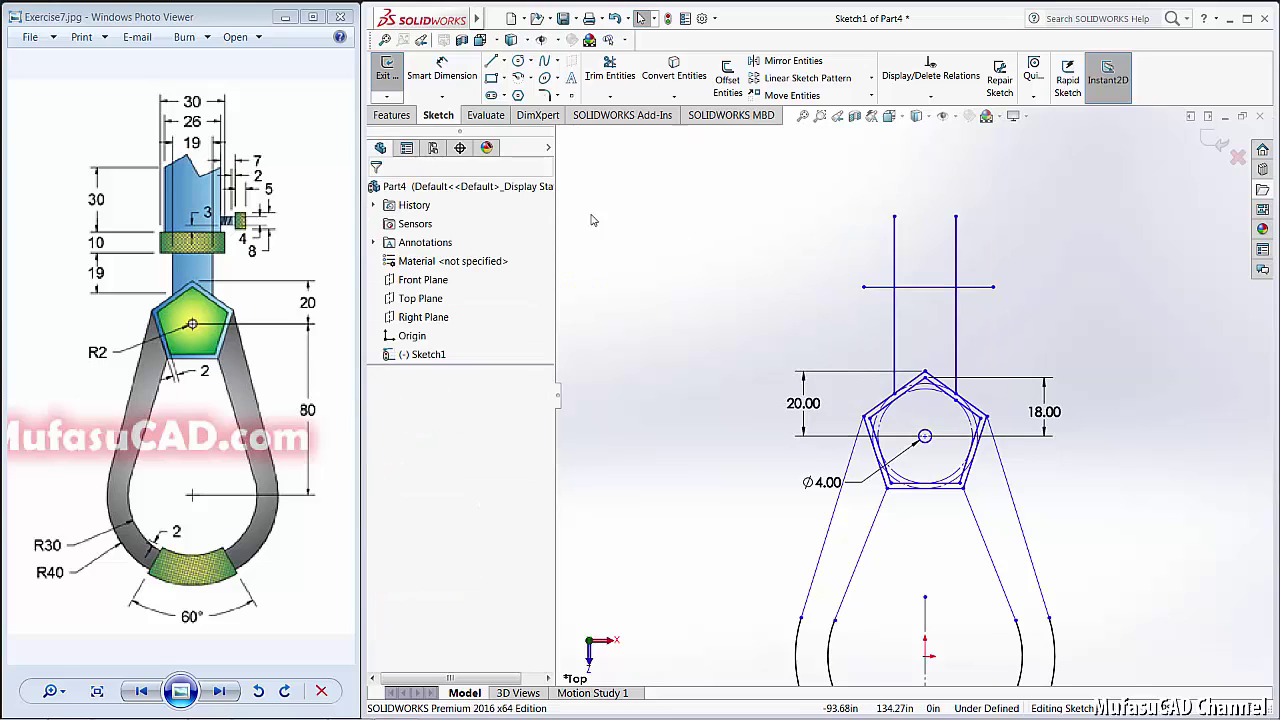
Step: Dimension the horizontal line 19 in above the left shaft line's lower end, and trim its overhanging ends outside the shaft lines
left_click(441, 70)
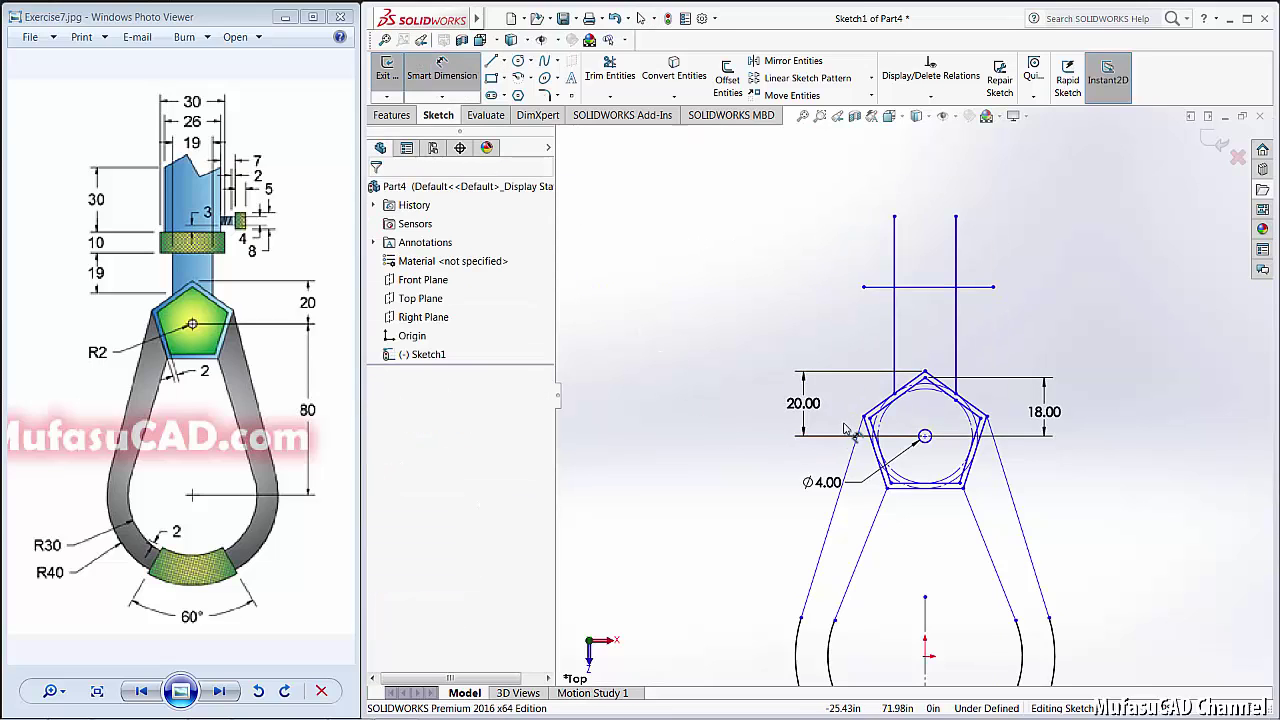
left_click(895, 395)
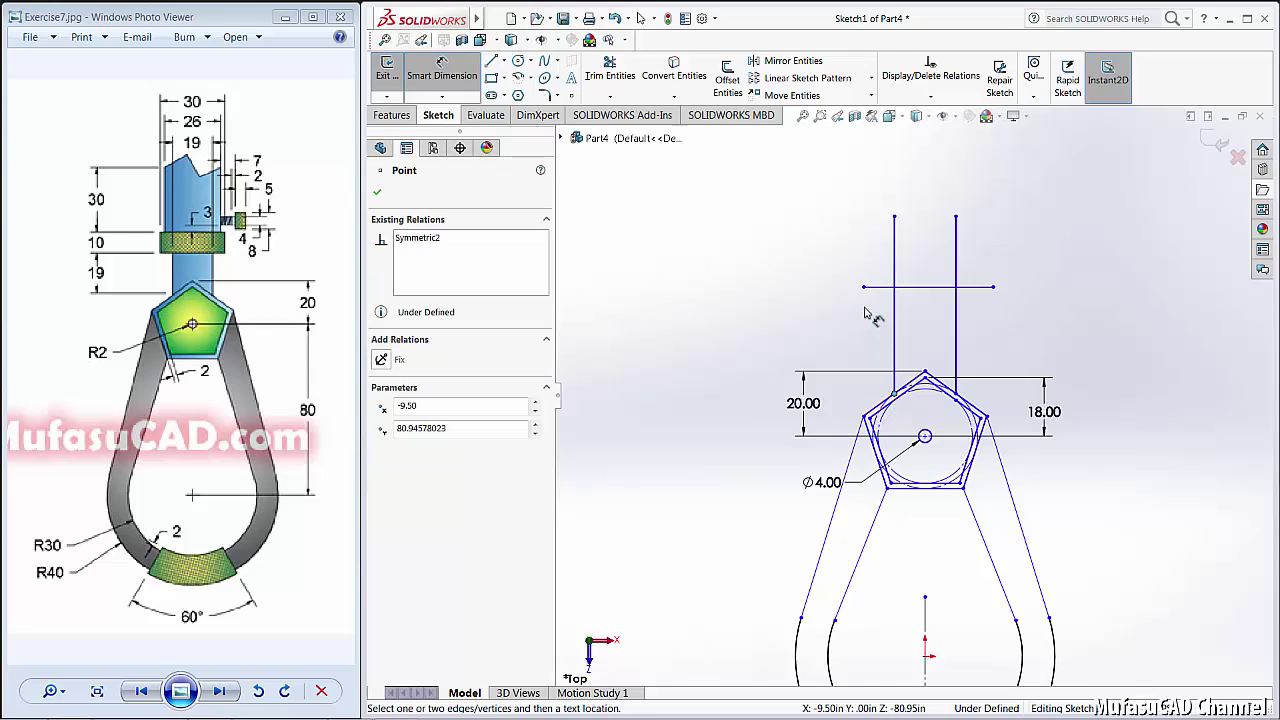
left_click(864, 288)
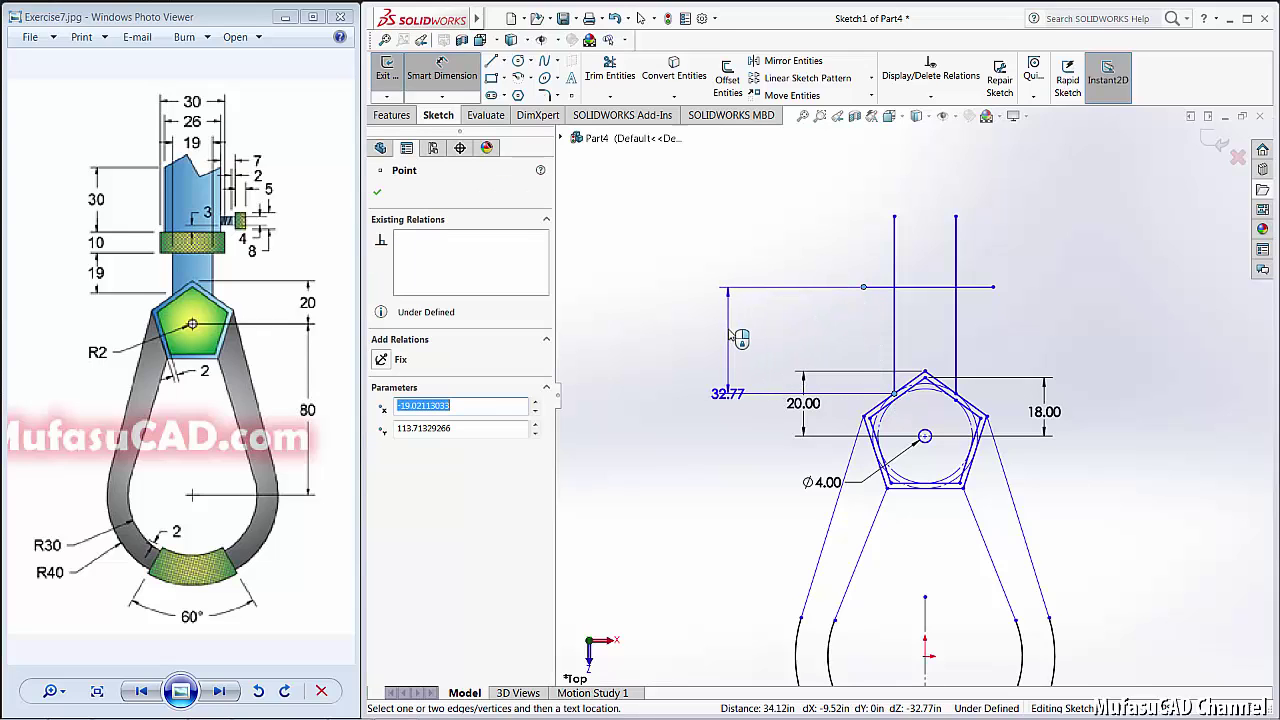
left_click(690, 300)
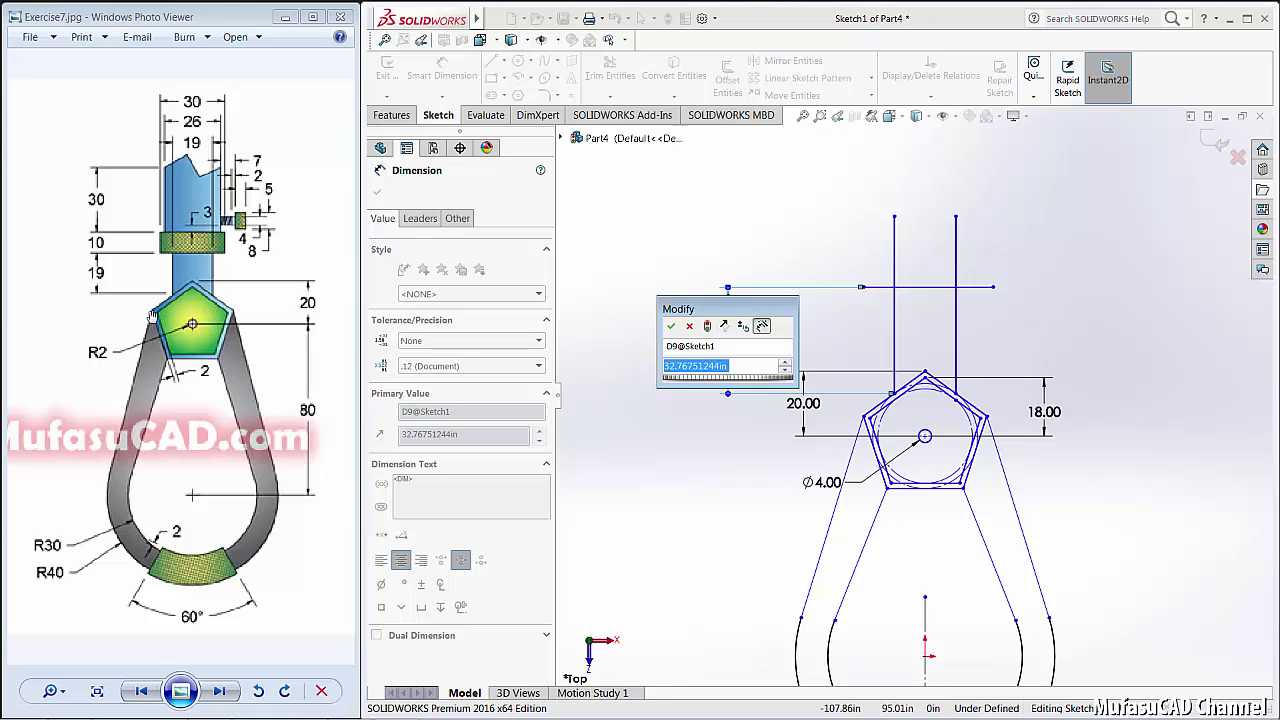
type("1")
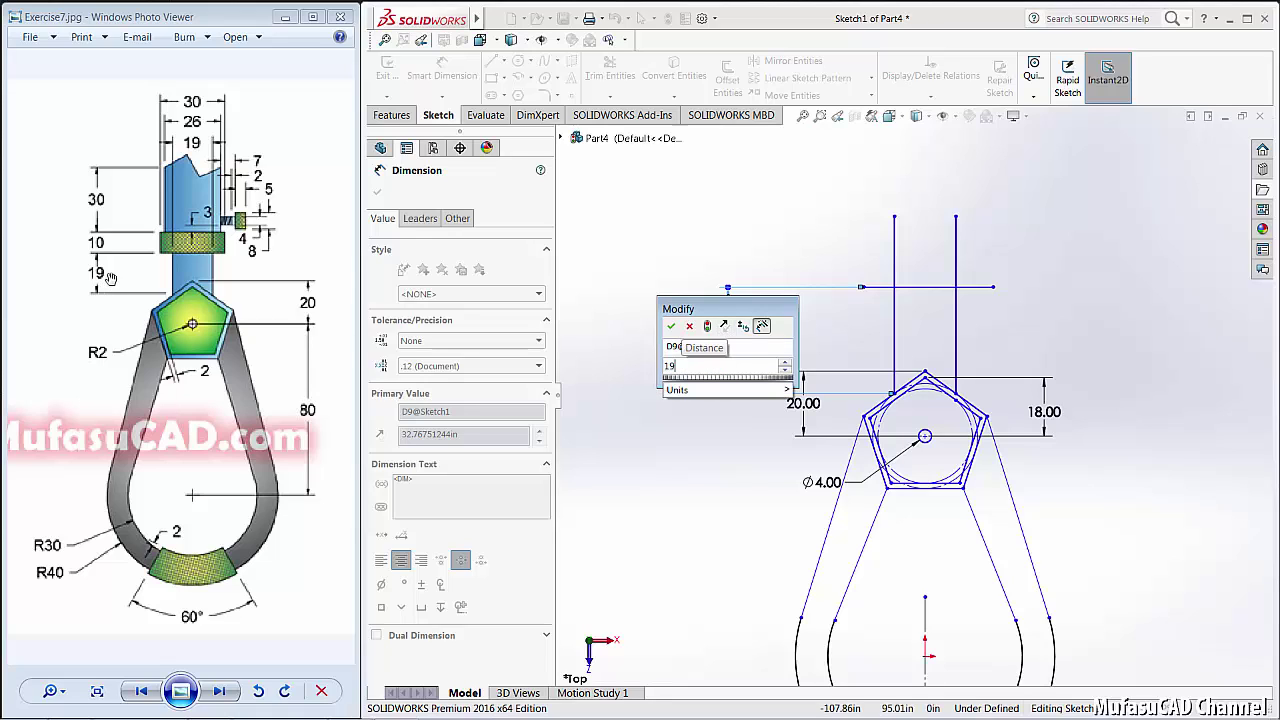
type("9")
key("Return")
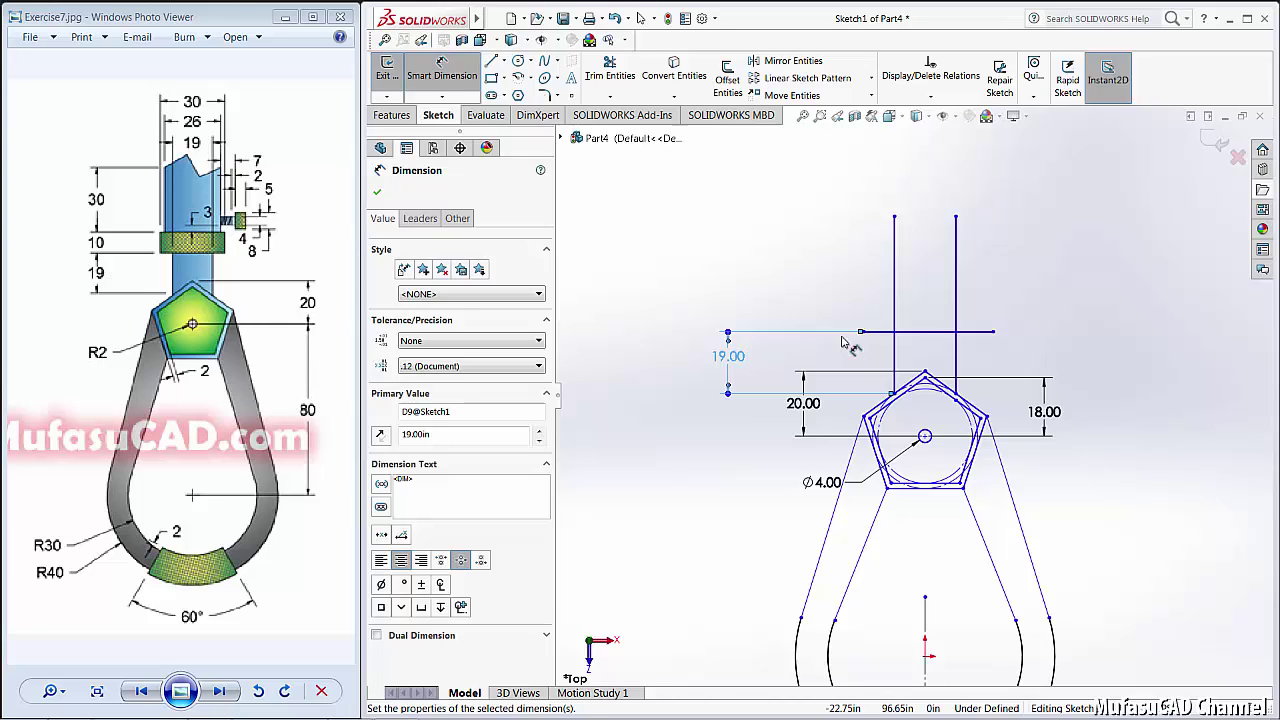
left_click(610, 75)
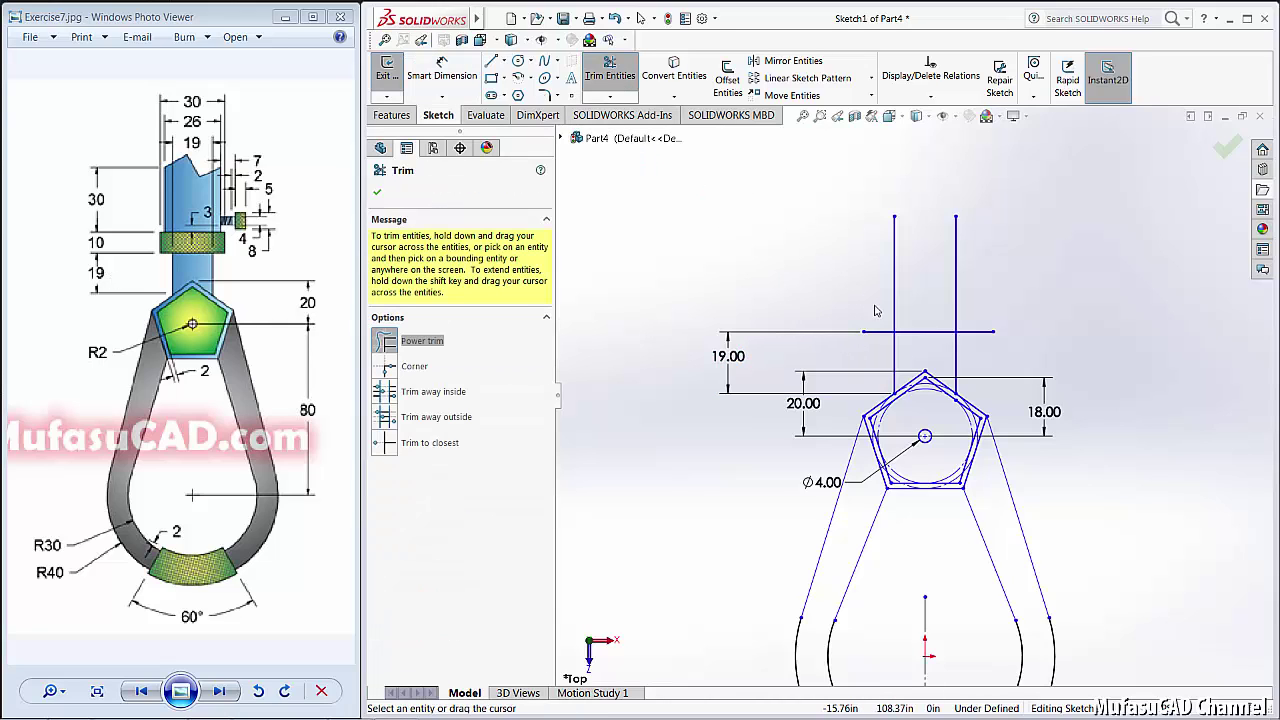
mouse_move(875, 311)
left_mouse_down()
mouse_move(980, 320)
mouse_move(979, 348)
left_mouse_up()
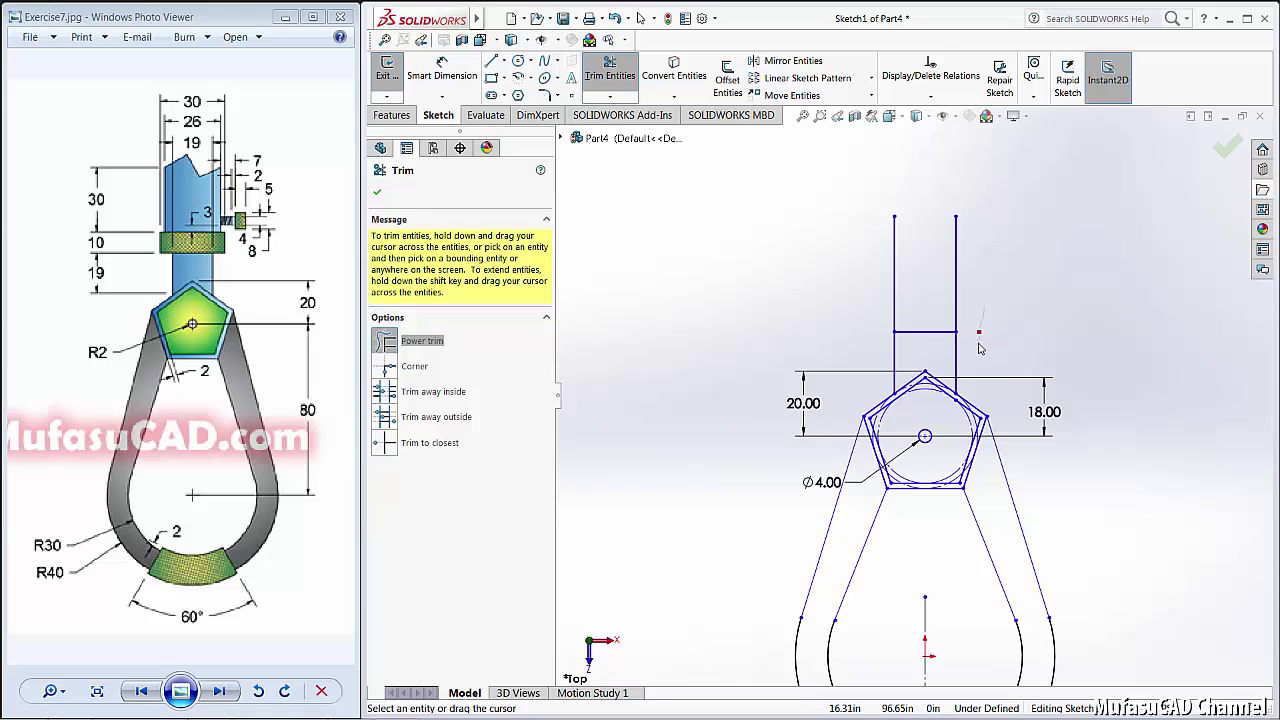
Step: Sketch the collar outline from the left shaft intersection: 5.5 in left, 10 in up, 30 in right, 10 in down, and back to the right shaft line
left_click(491, 61)
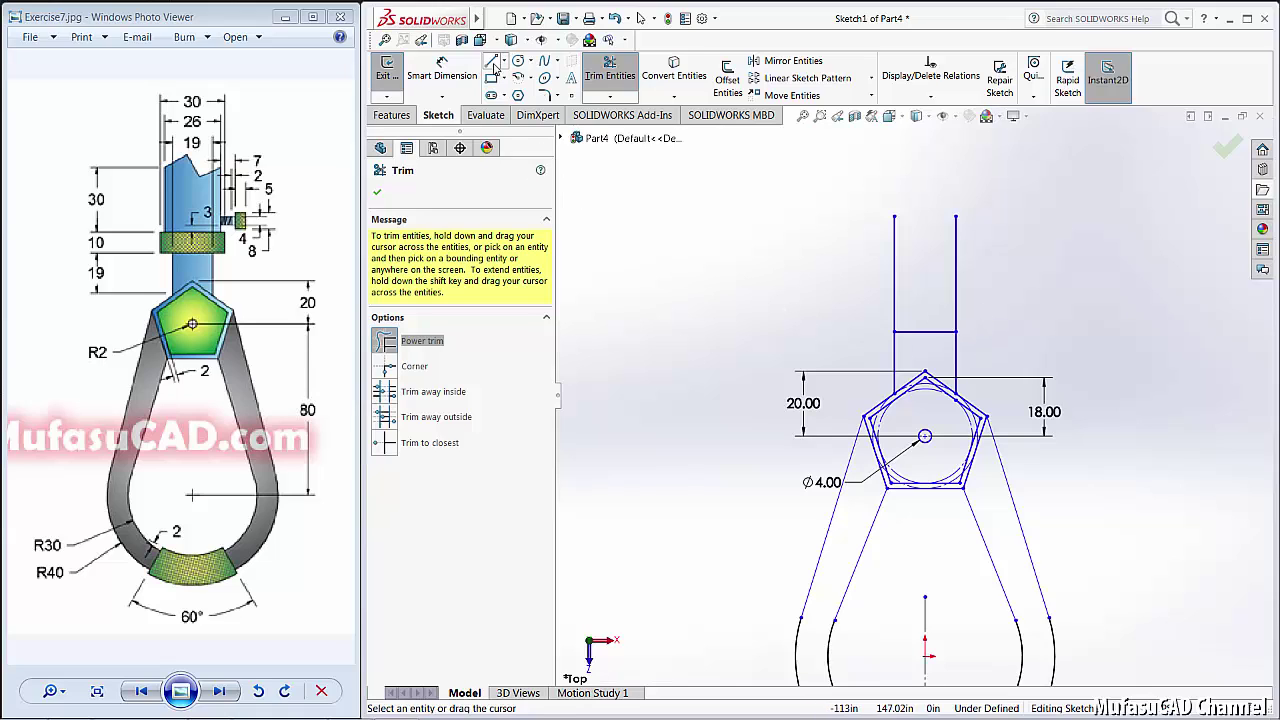
left_click(893, 331)
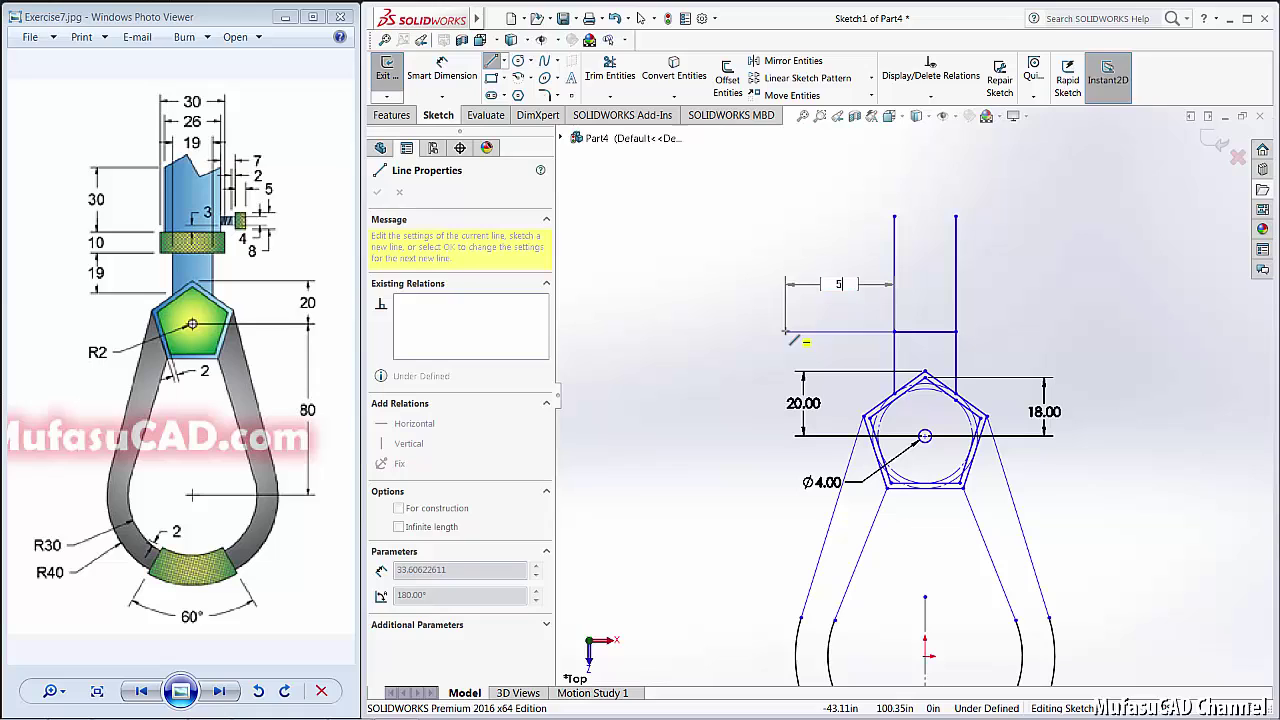
key("Return")
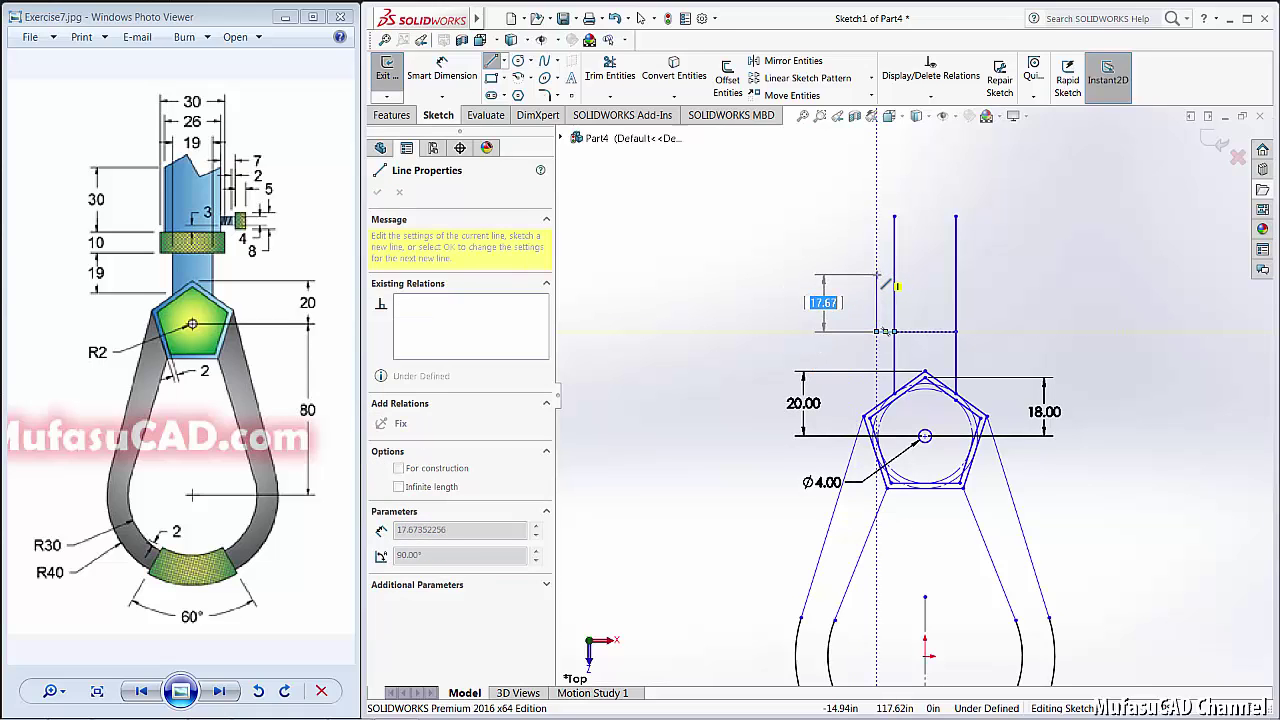
type("18.")
type("0")
key("Return")
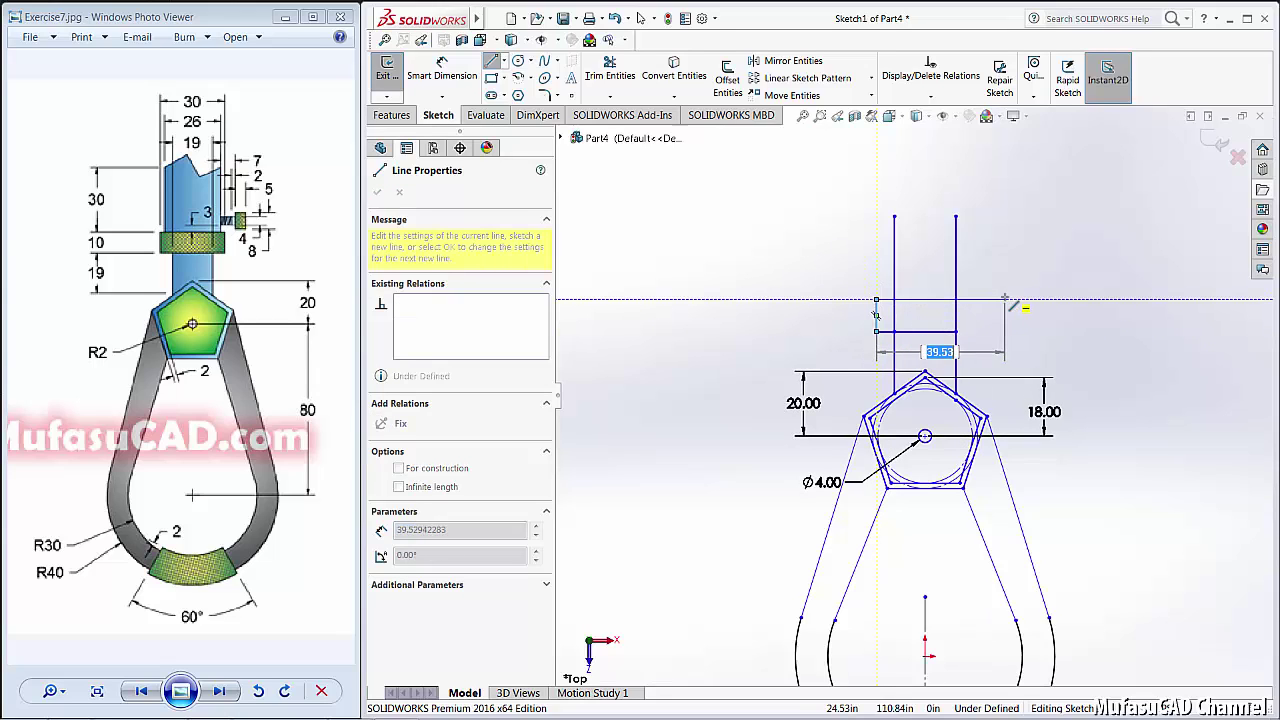
type("30")
key("Return")
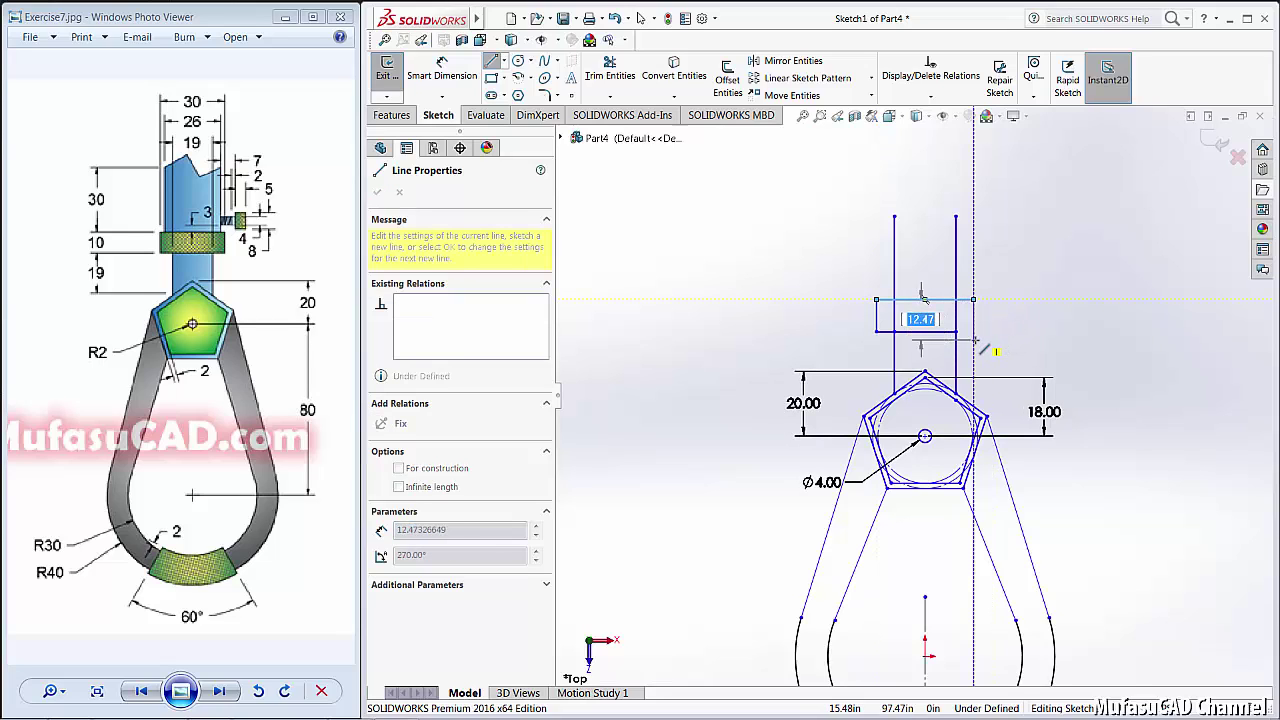
type("10")
key("Return")
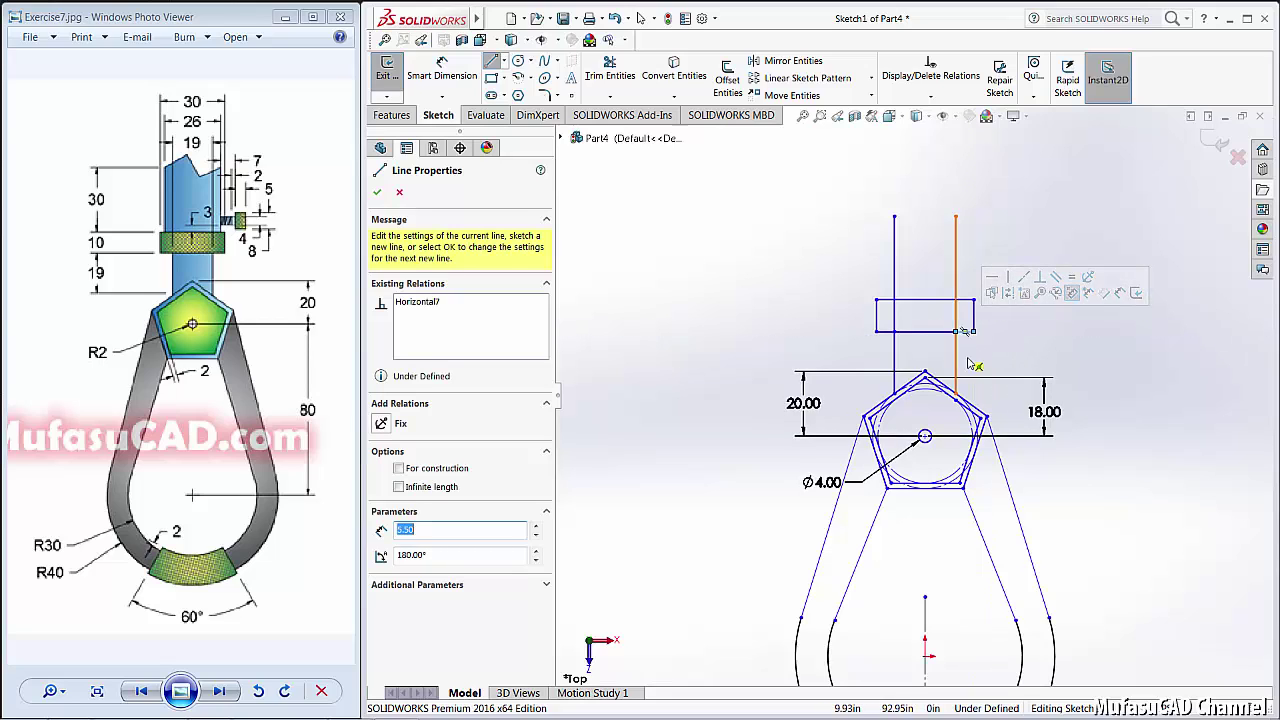
Step: Dimension the collar's left edge at 10 in high
left_click(447, 74)
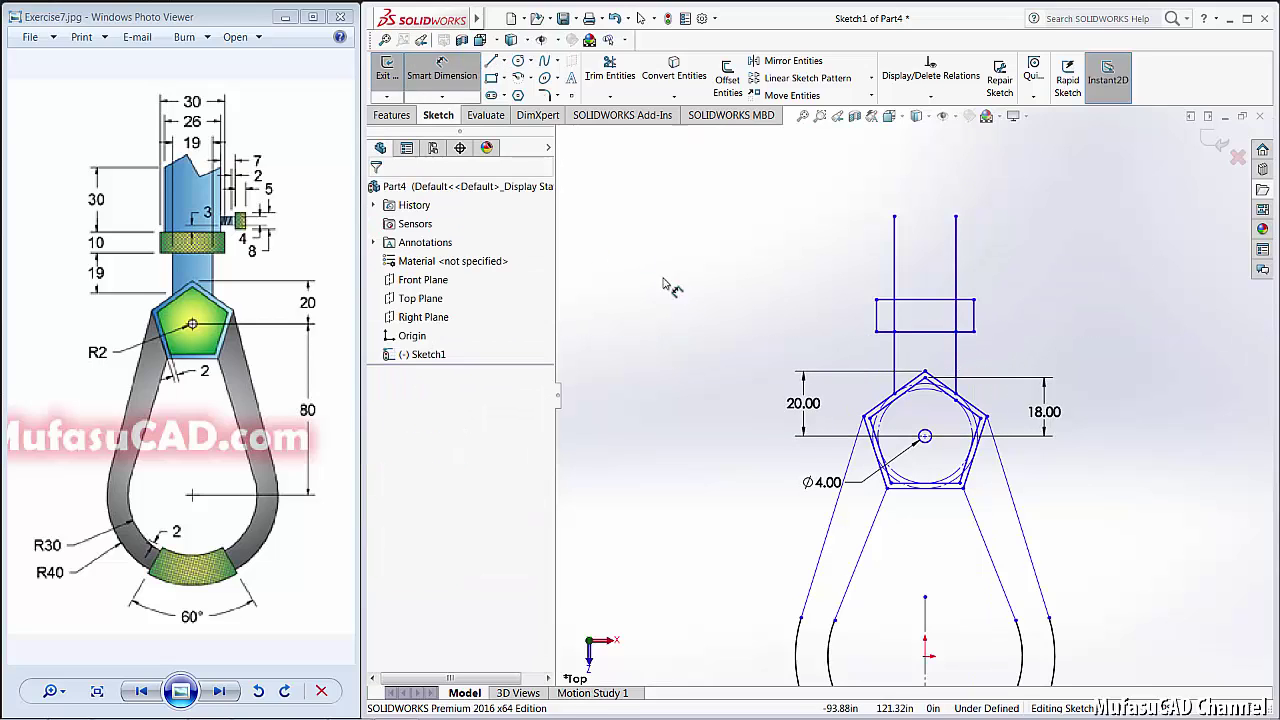
left_click(876, 331)
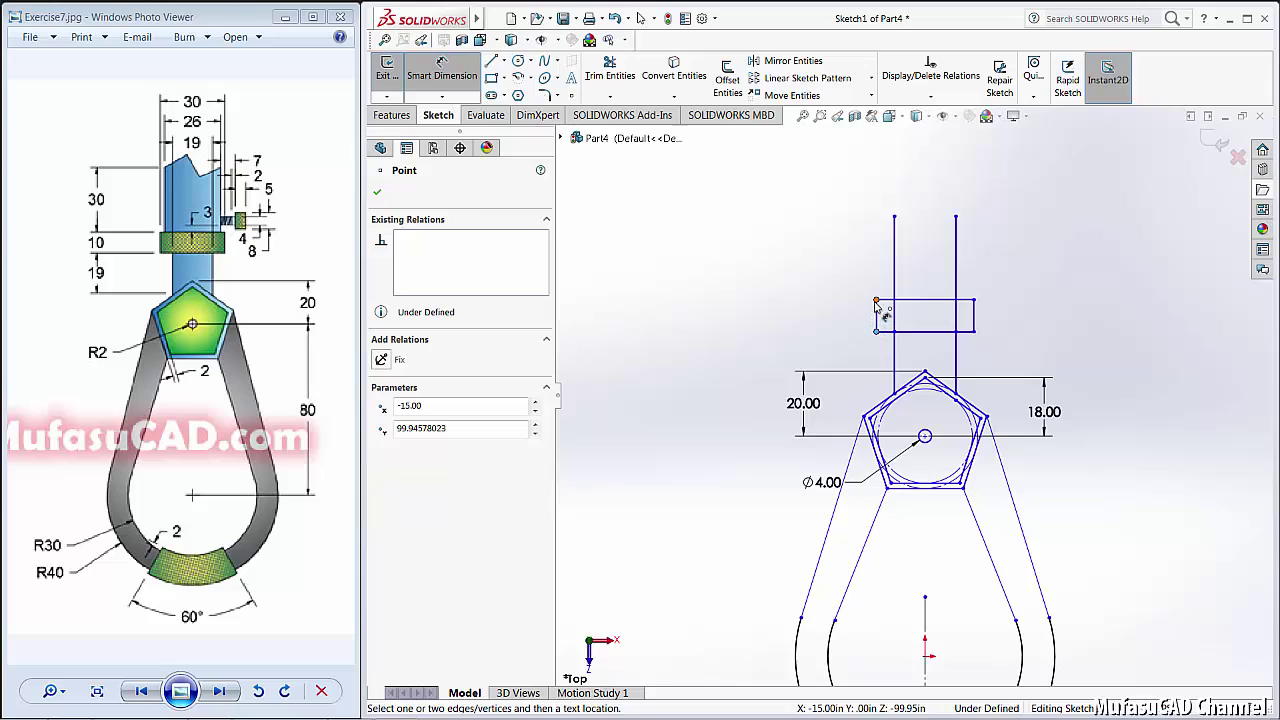
left_click(876, 300)
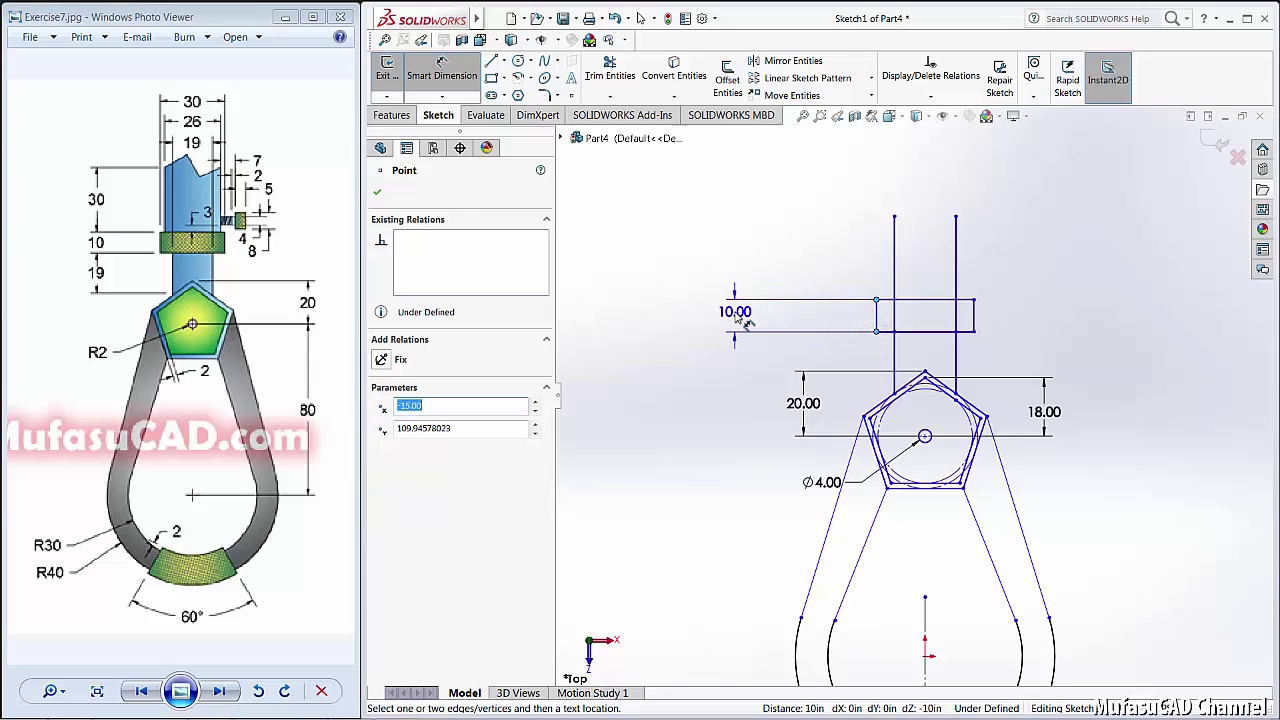
left_click(735, 312)
left_click(677, 311)
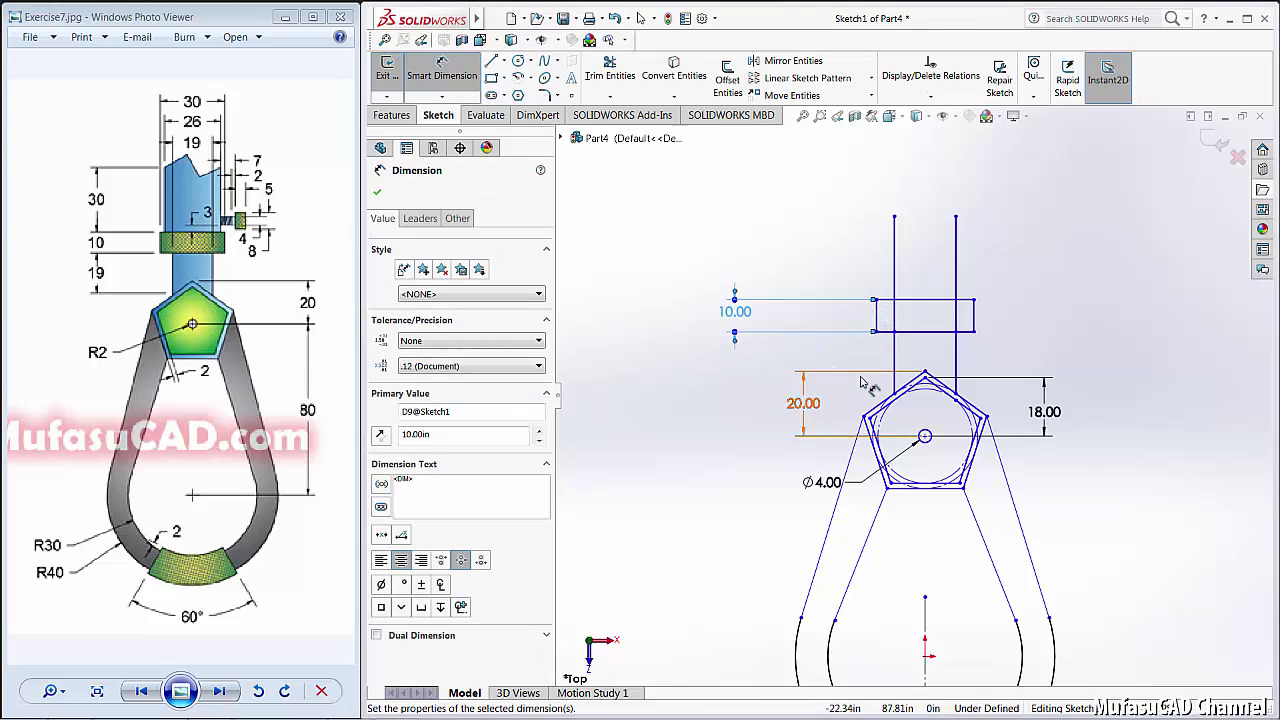
Step: Dimension the left shaft line from its lower end on the pentagon to the collar's bottom edge at 19 in
left_click(891, 336)
left_click(894, 392)
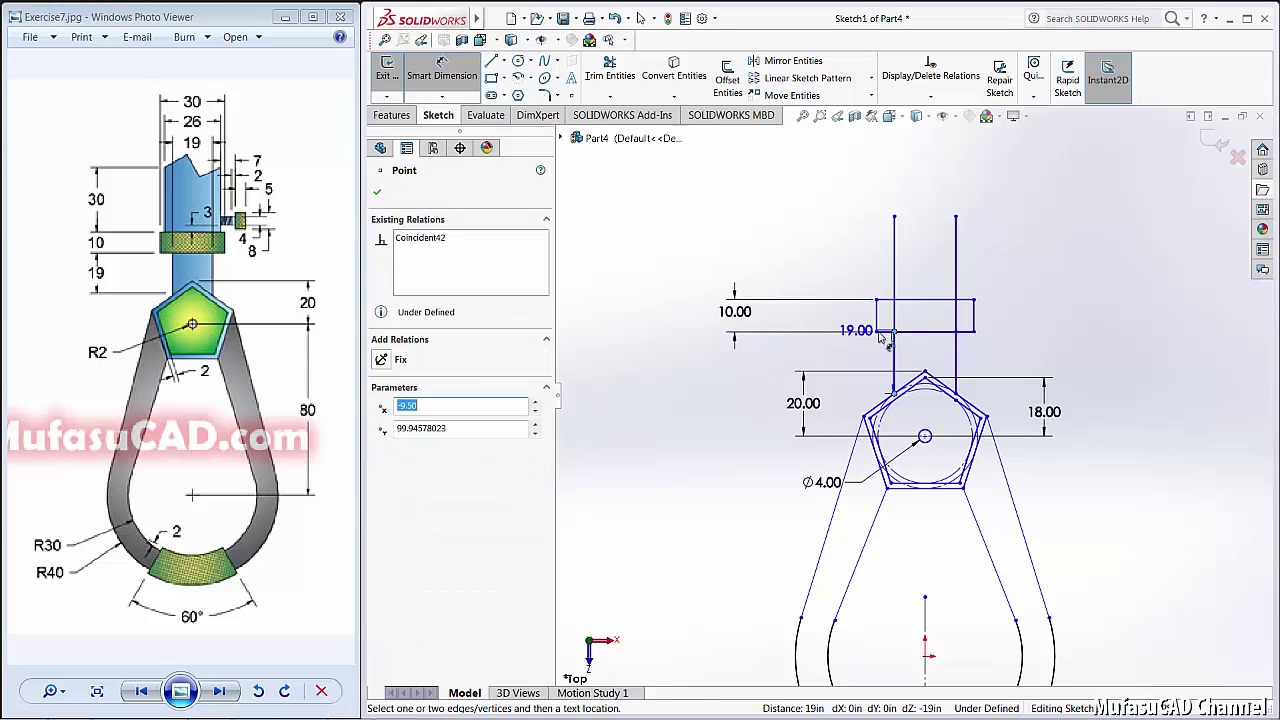
left_click(765, 358)
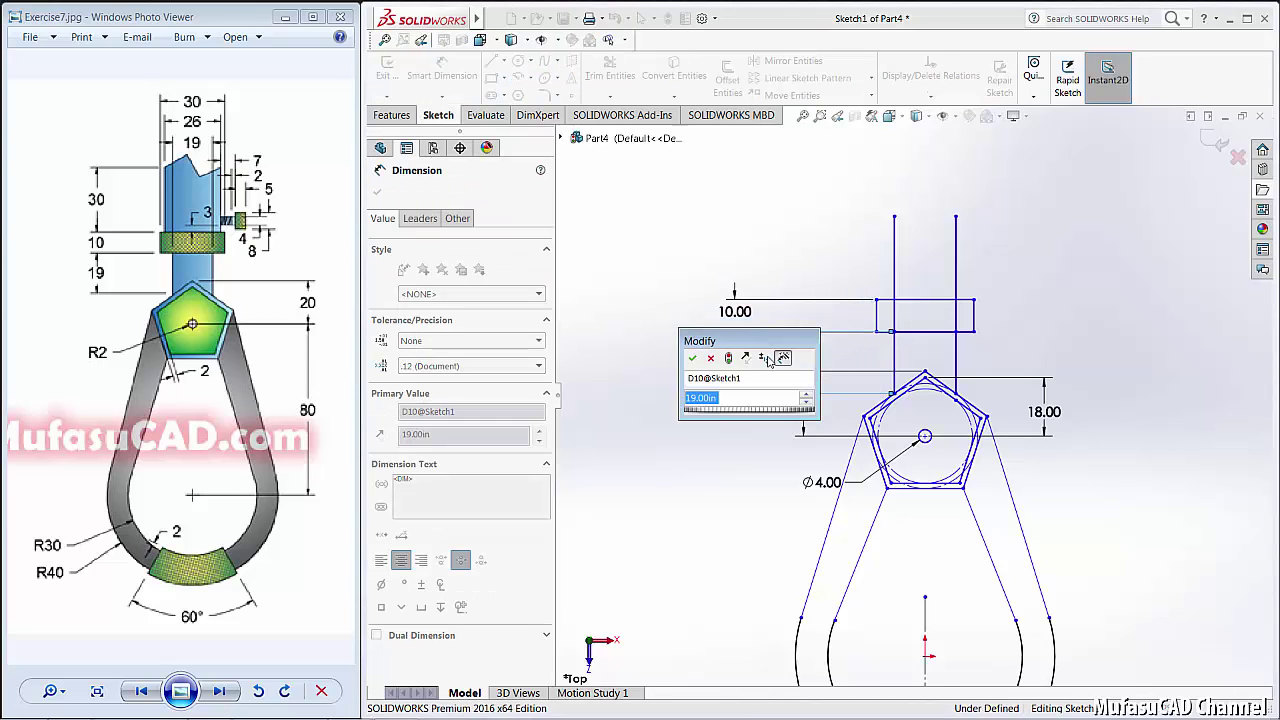
left_click(693, 359)
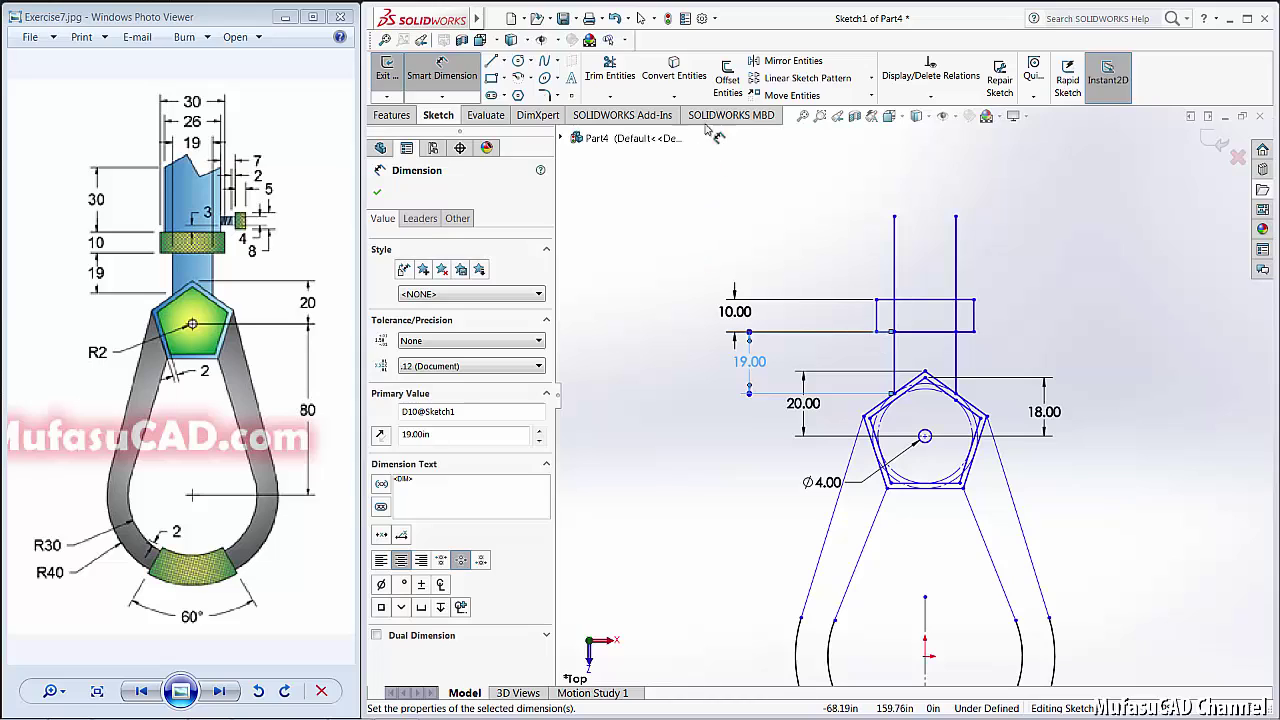
Step: Trim away the portions of both vertical shaft lines inside the collar and above it
left_click(612, 72)
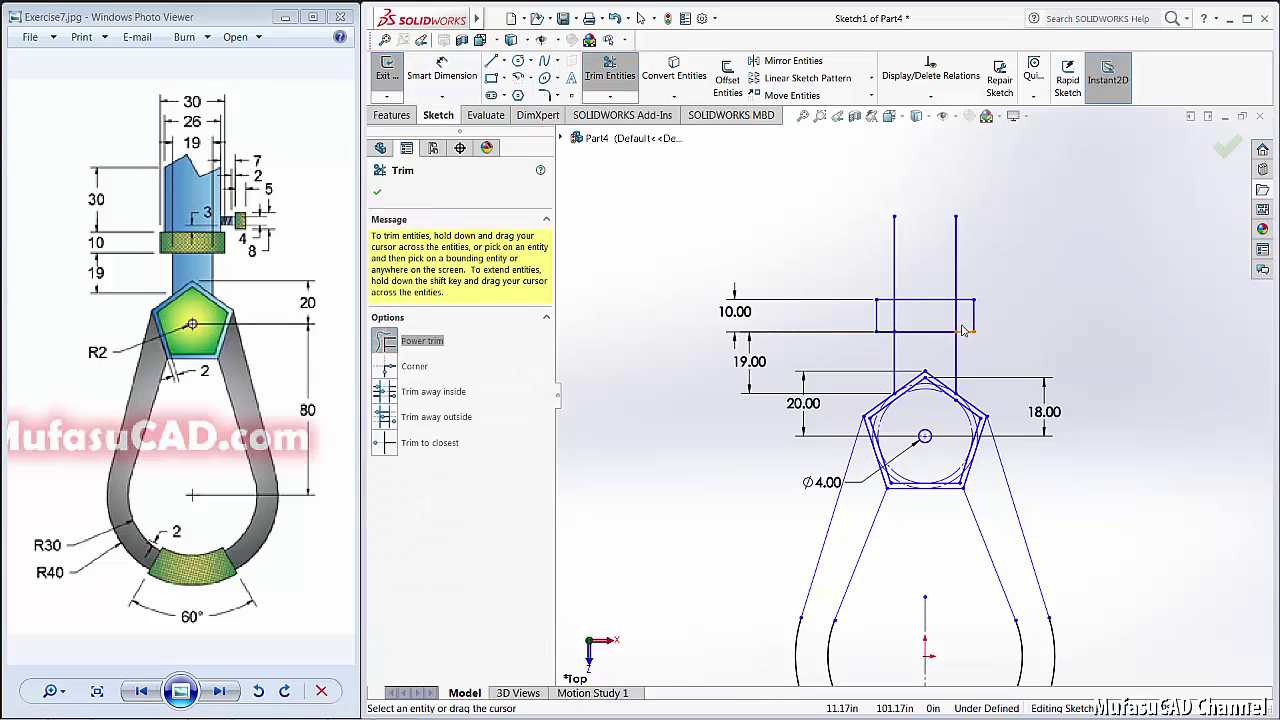
left_click_drag(957, 320, 917, 318)
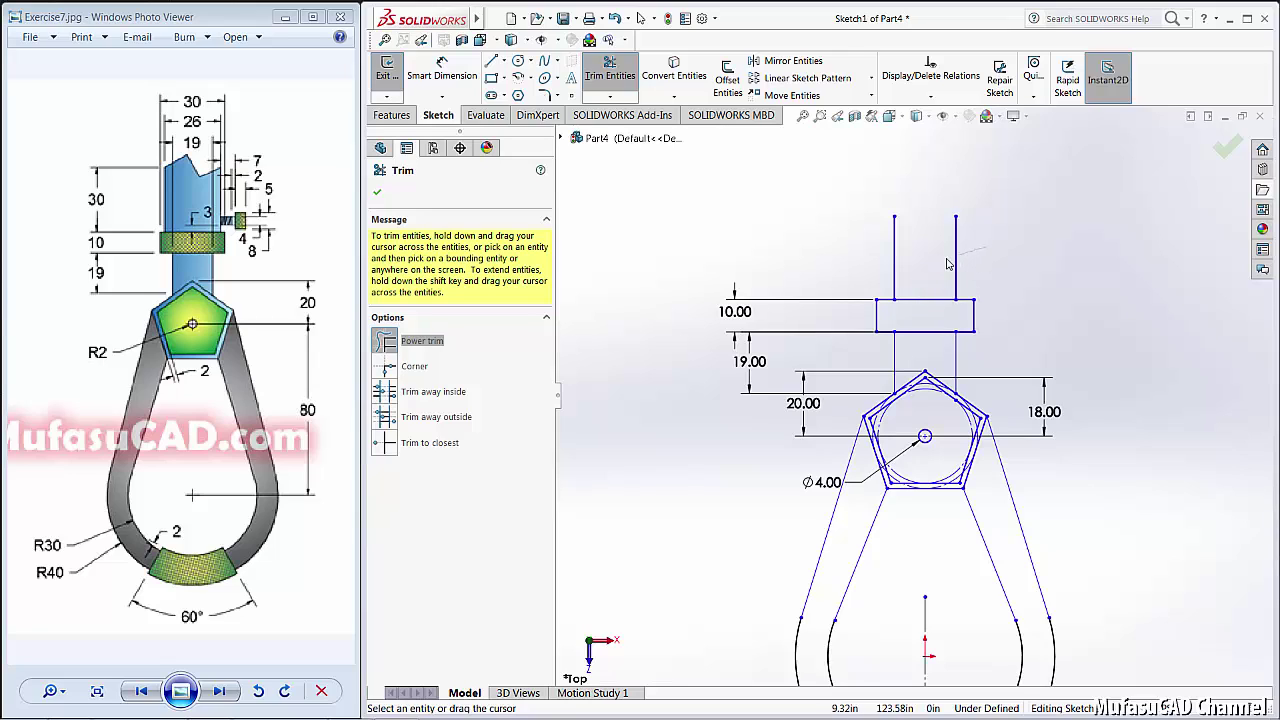
left_click_drag(949, 264, 892, 265)
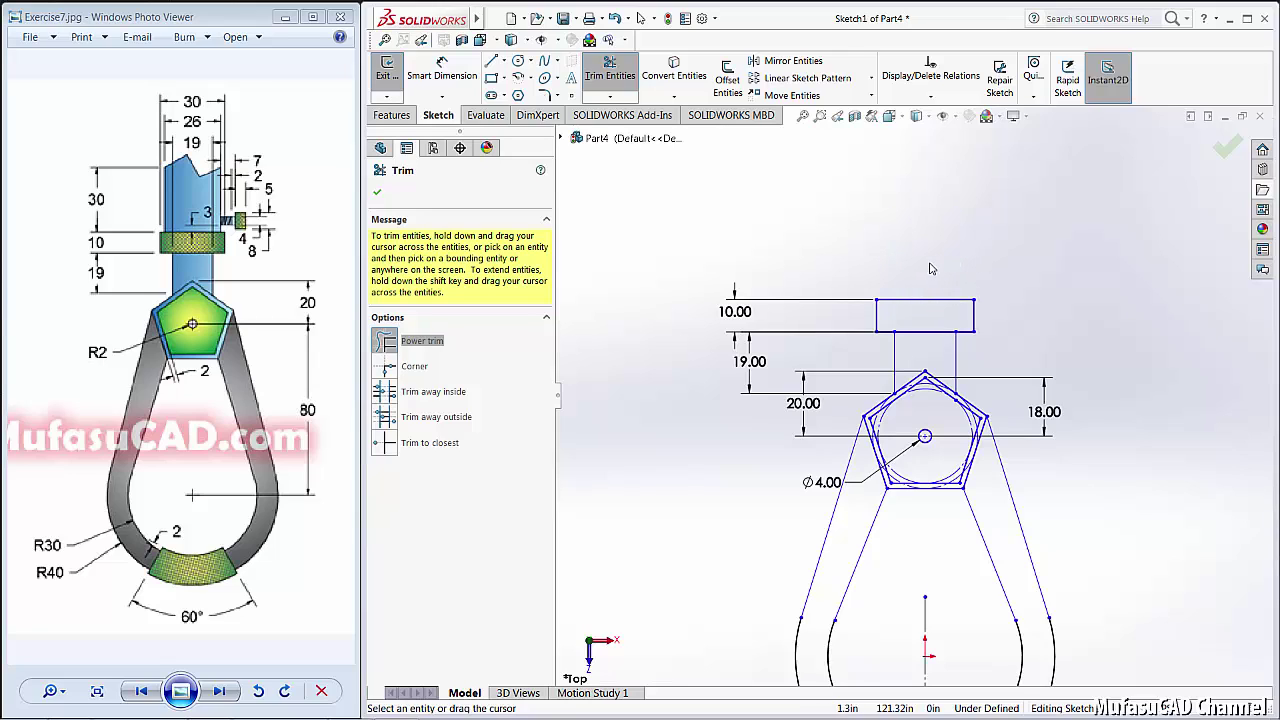
Step: Sketch a vertical line about 41.6 in long upward from the collar's top edge, near its right end
left_click(496, 64)
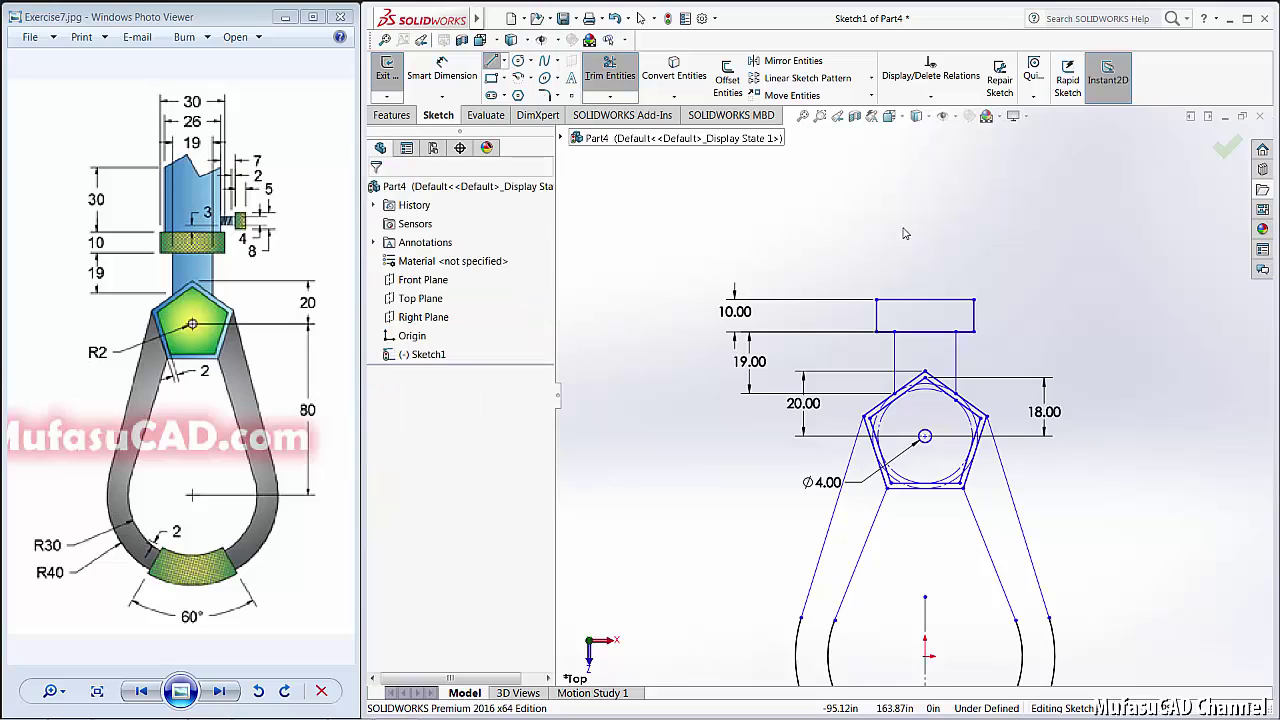
left_click(962, 299)
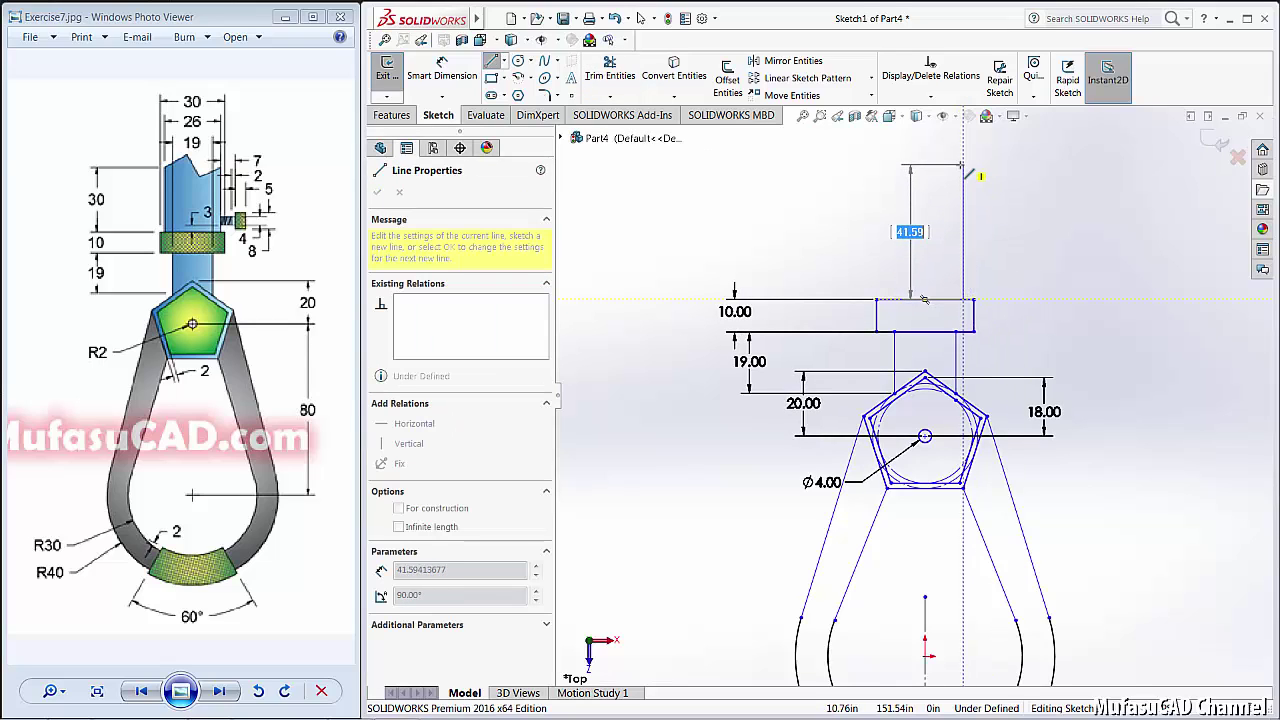
left_click(962, 165)
right_click(1027, 170)
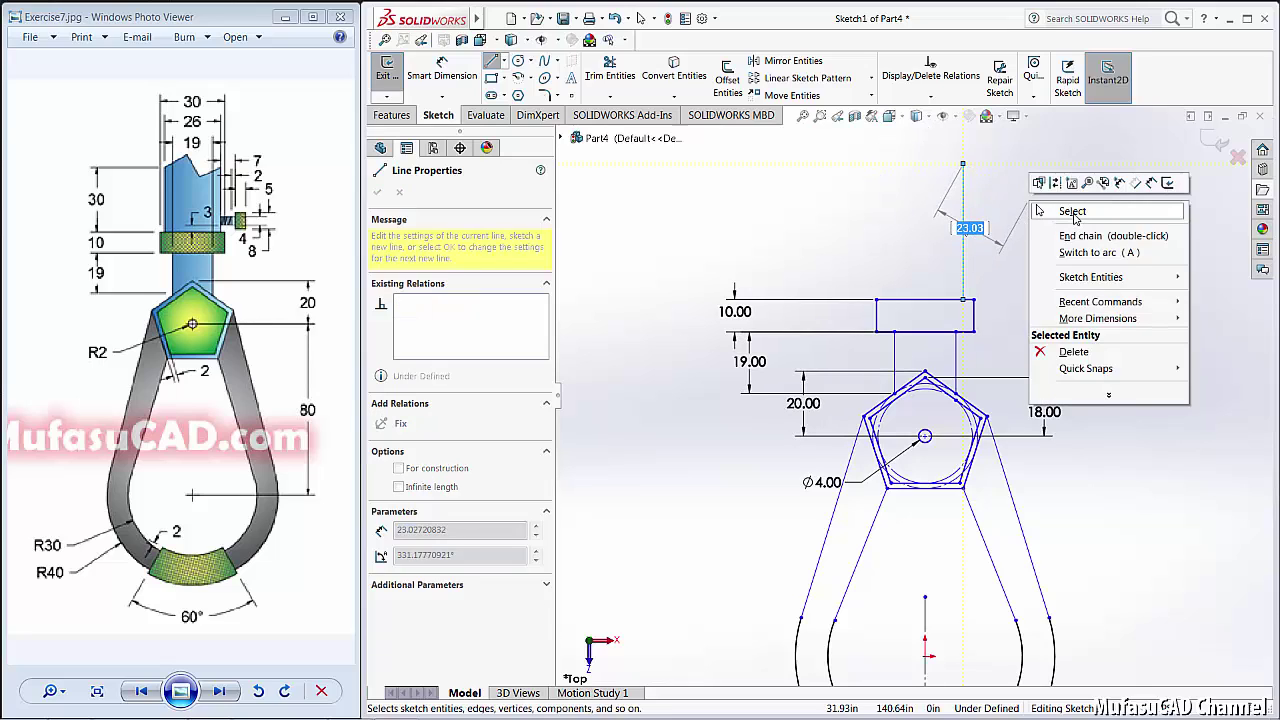
left_click(1075, 214)
Step: Dimension the vertical line's lower end at 13 in from the midpoint of the collar's top edge
left_click(441, 72)
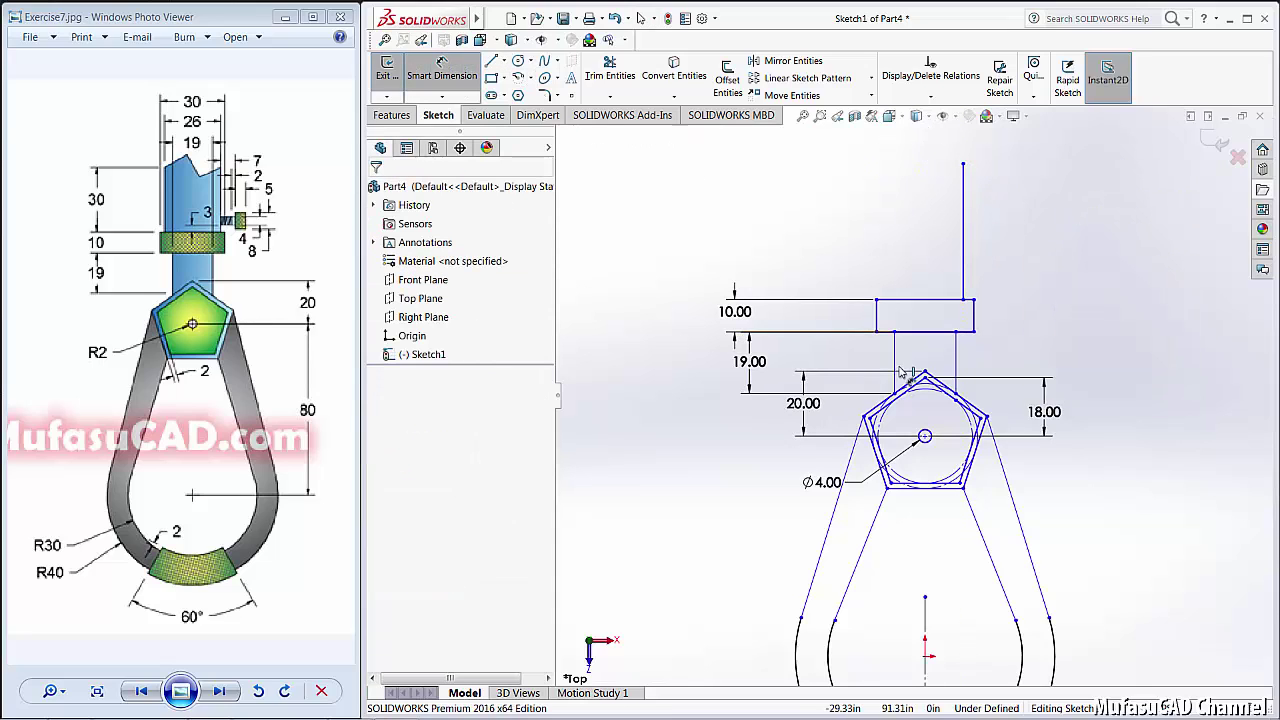
left_click(962, 300)
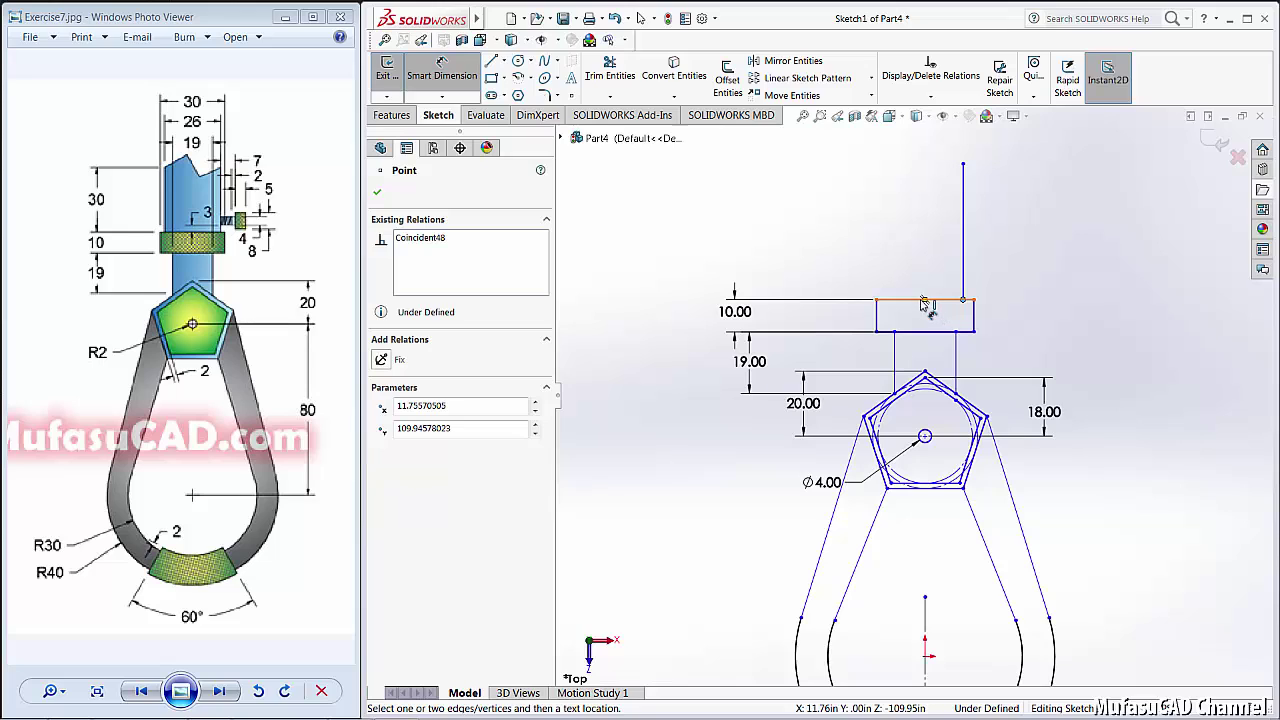
left_click(925, 301)
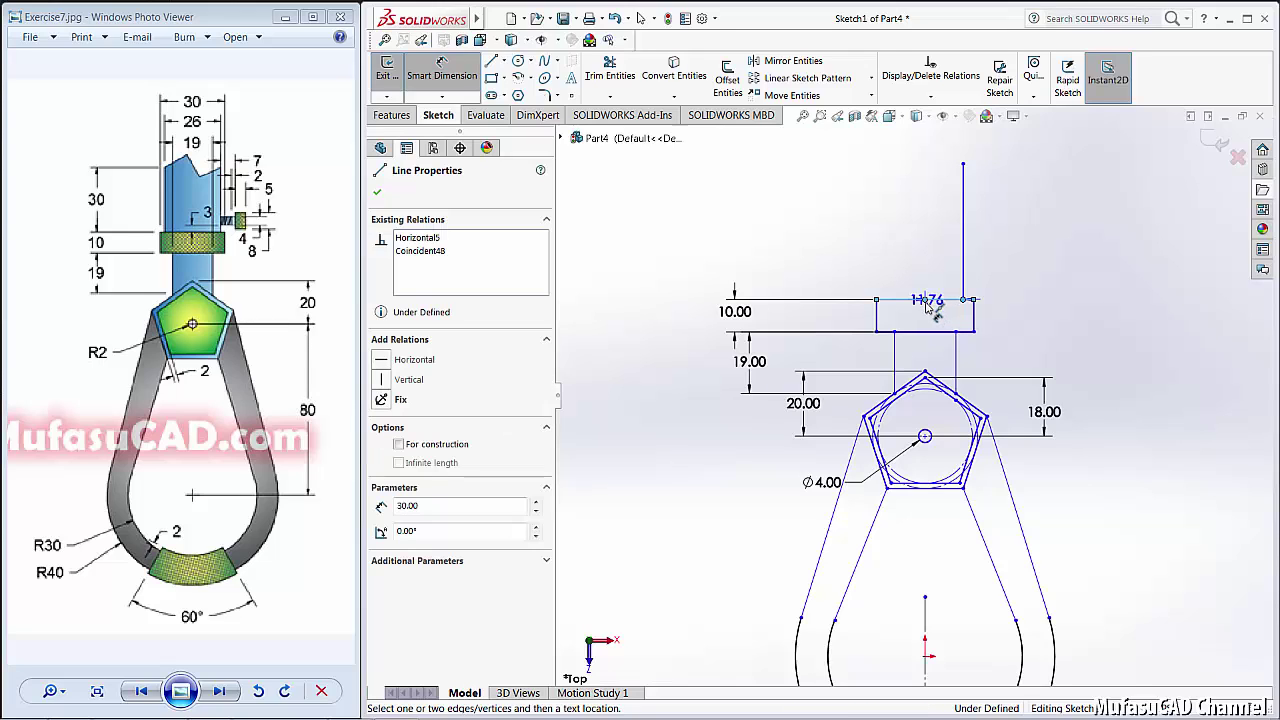
left_click(940, 358)
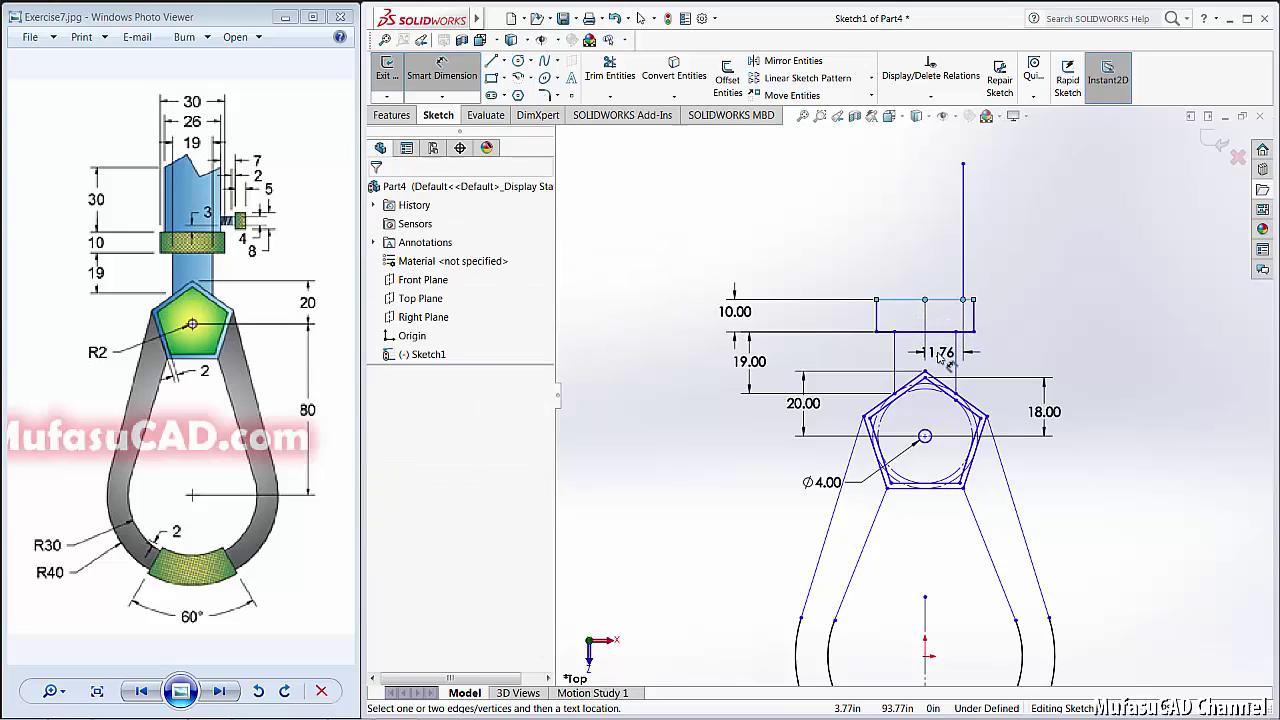
type("13")
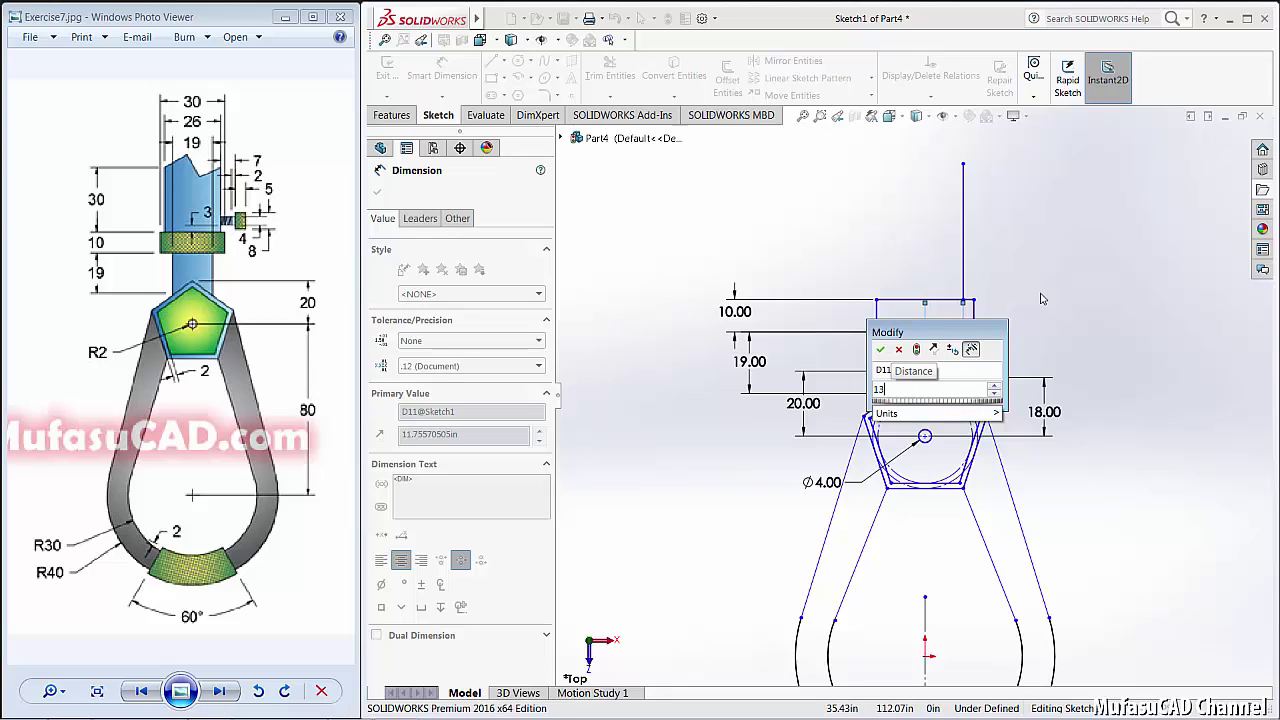
key("Return")
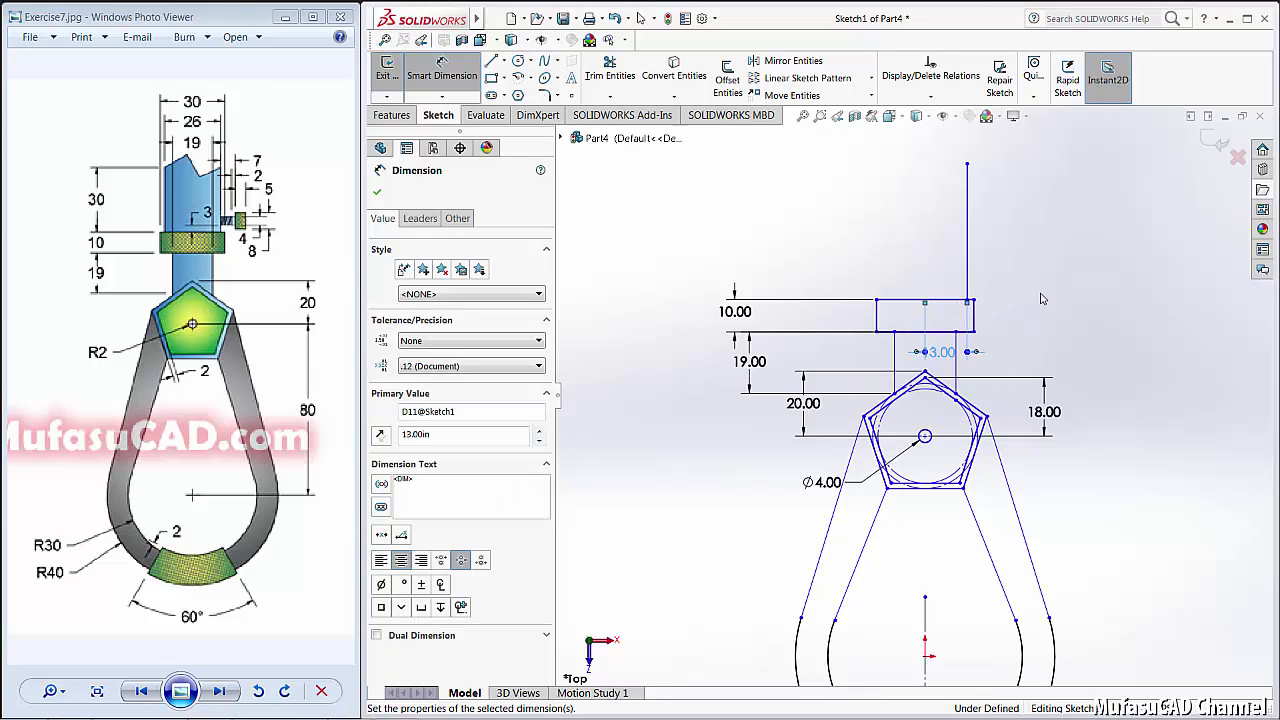
Step: Mirror the upper shaft's right vertical line about the vertical centerline through the figure
left_click(785, 62)
left_click(970, 237)
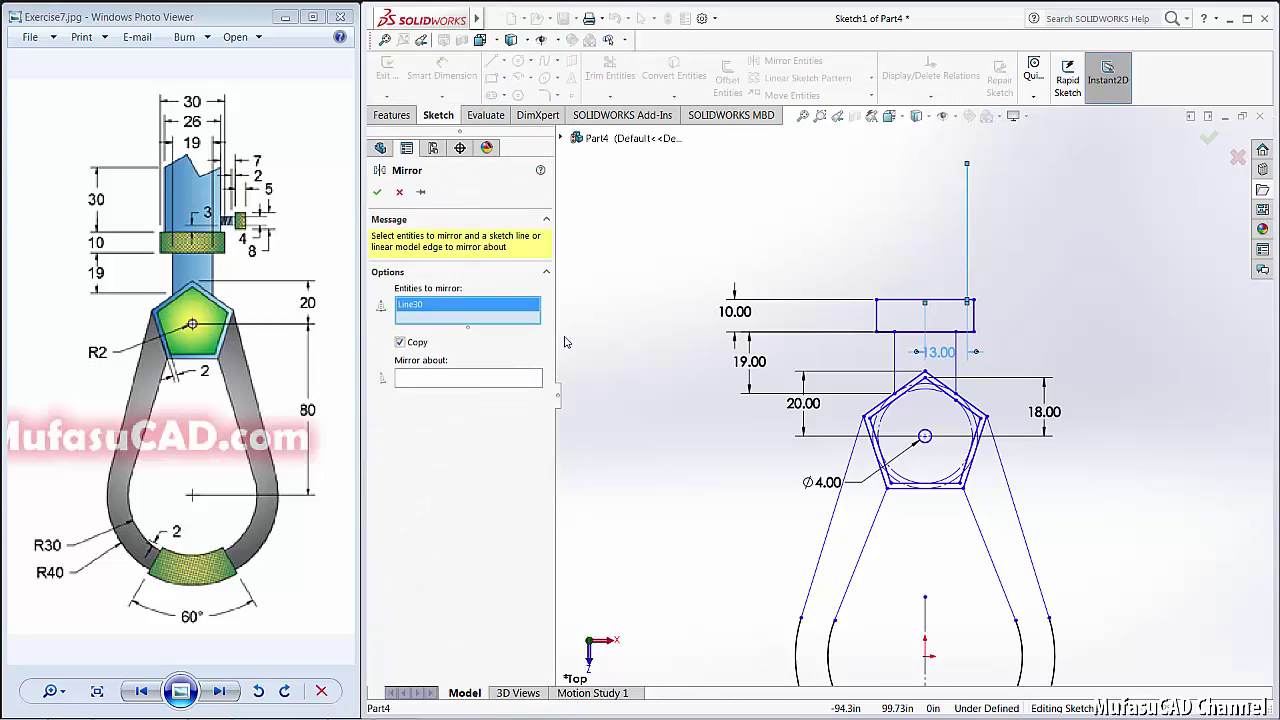
left_click(458, 378)
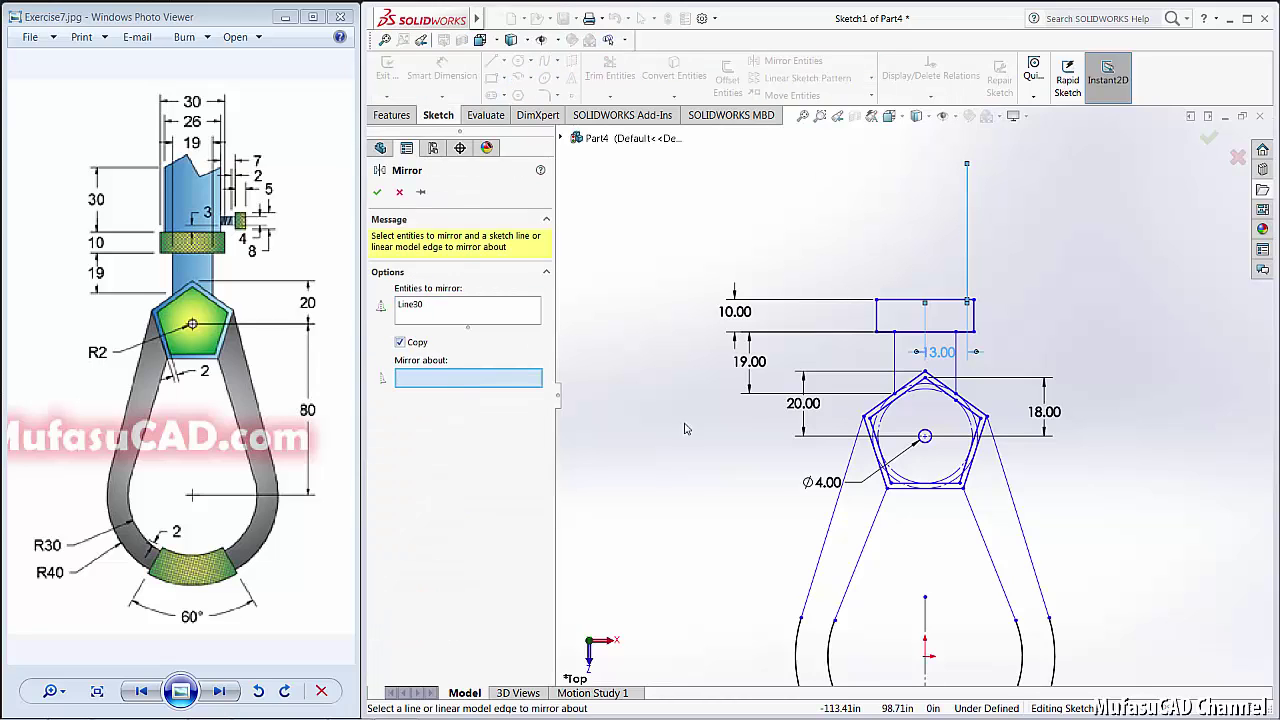
left_click(925, 625)
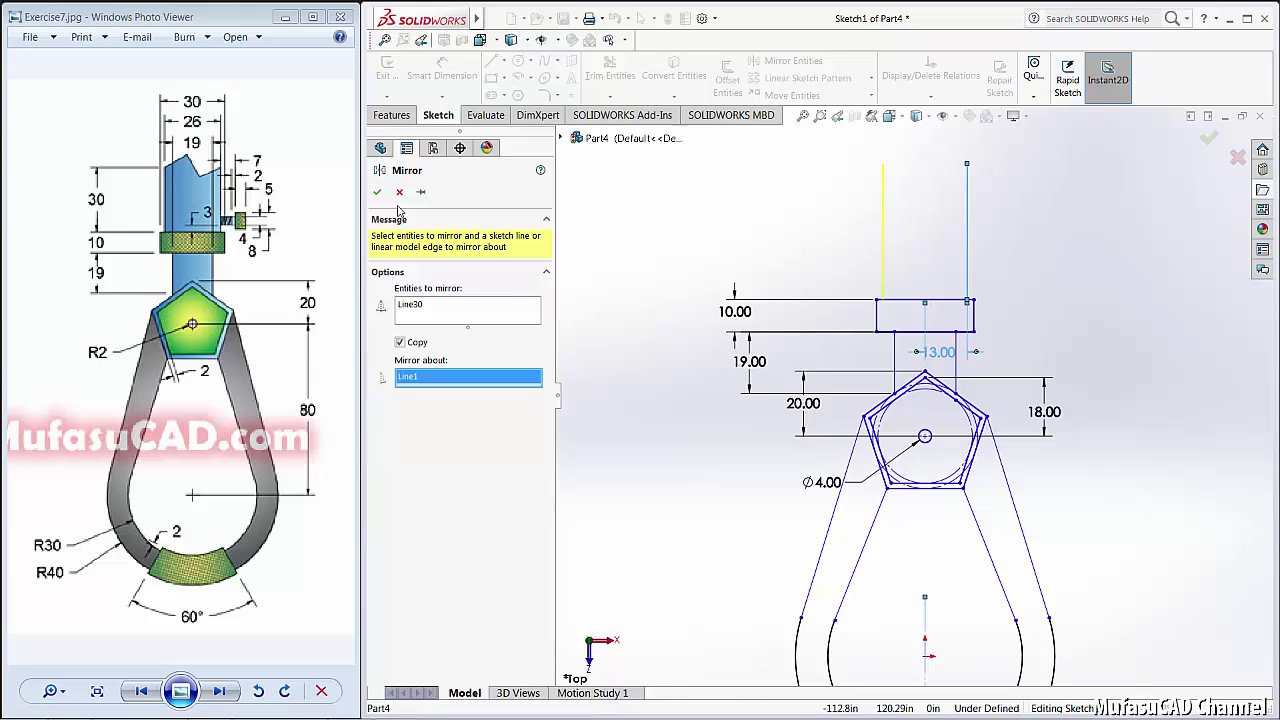
left_click(378, 193)
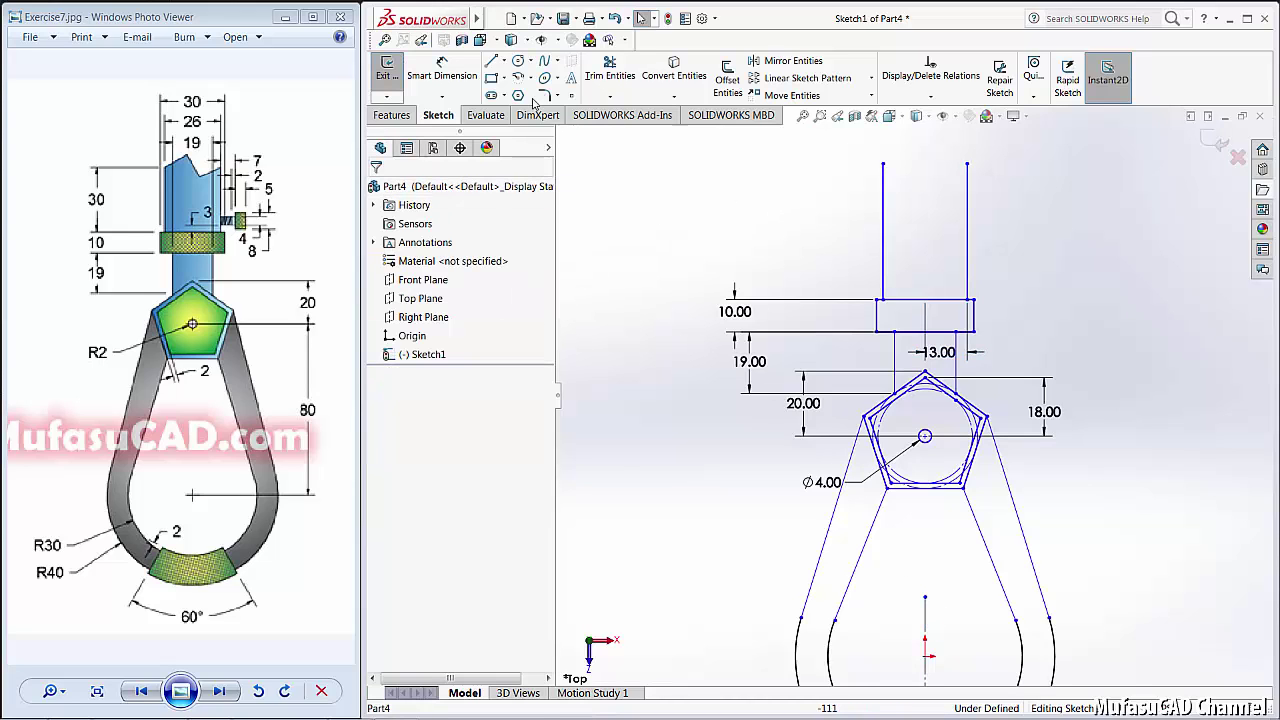
Step: Sketch a horizontal line crossing both upper shaft lines, about 32 in above the collar's top edge
left_click(491, 63)
left_click(835, 197)
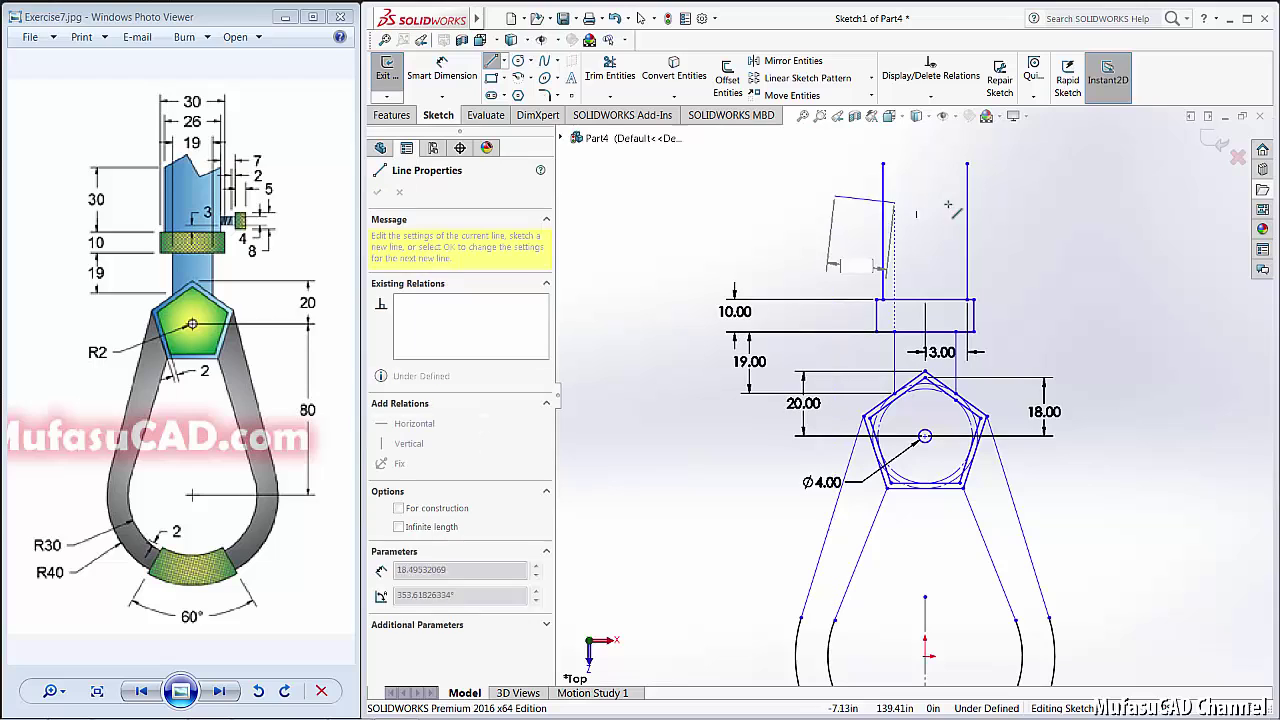
left_click(1015, 196)
right_click(1015, 226)
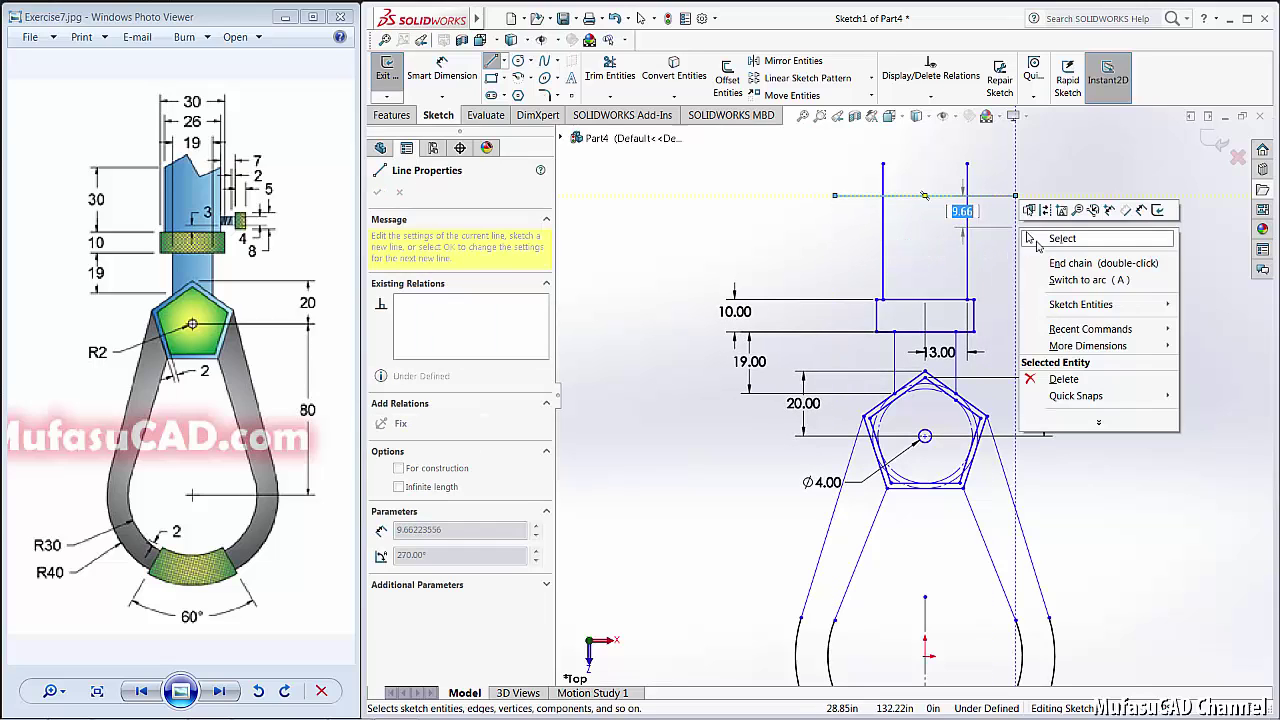
left_click(1062, 239)
Step: Dimension the horizontal line at 30 in above the collar's top-left corner
left_click(441, 72)
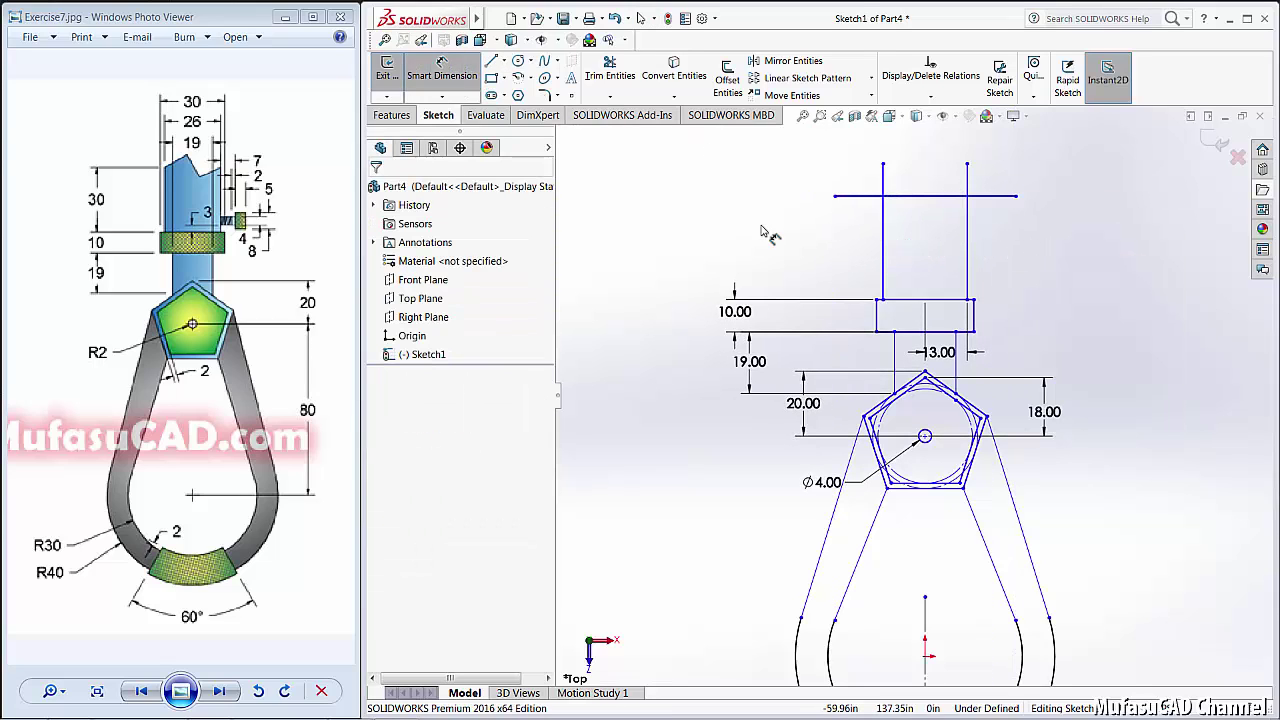
left_click(878, 300)
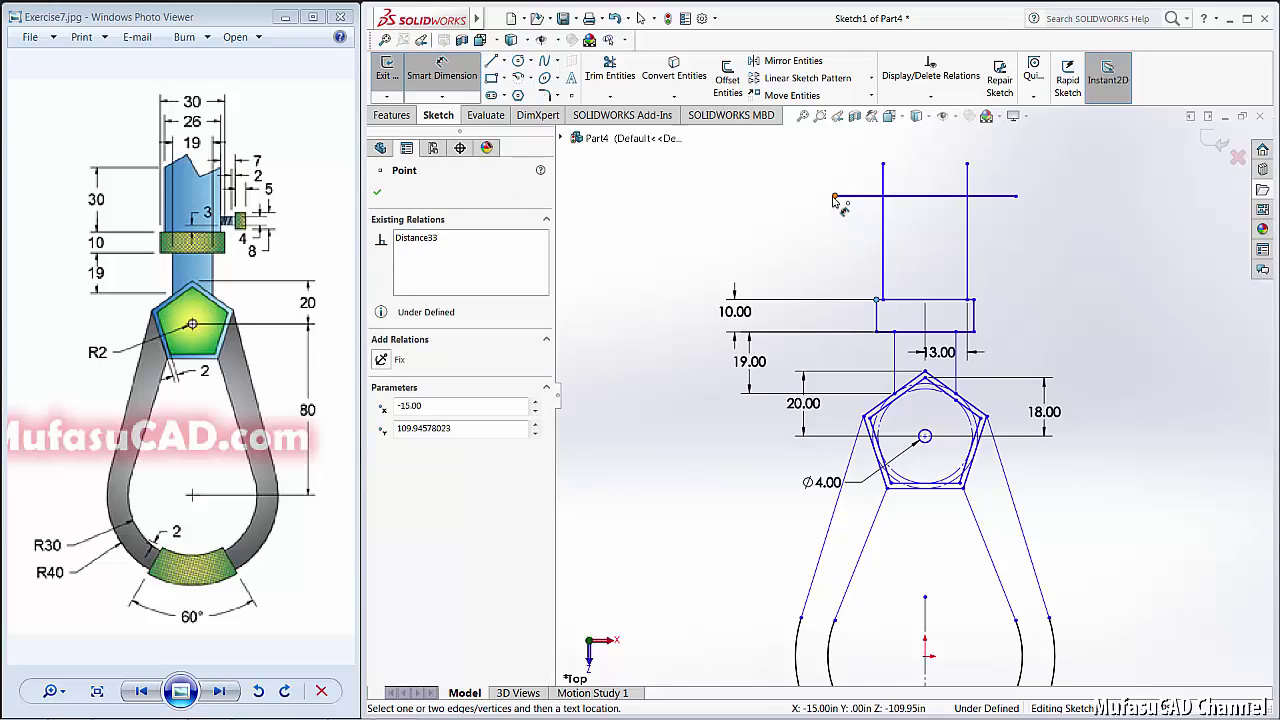
left_click(835, 197)
left_click(795, 240)
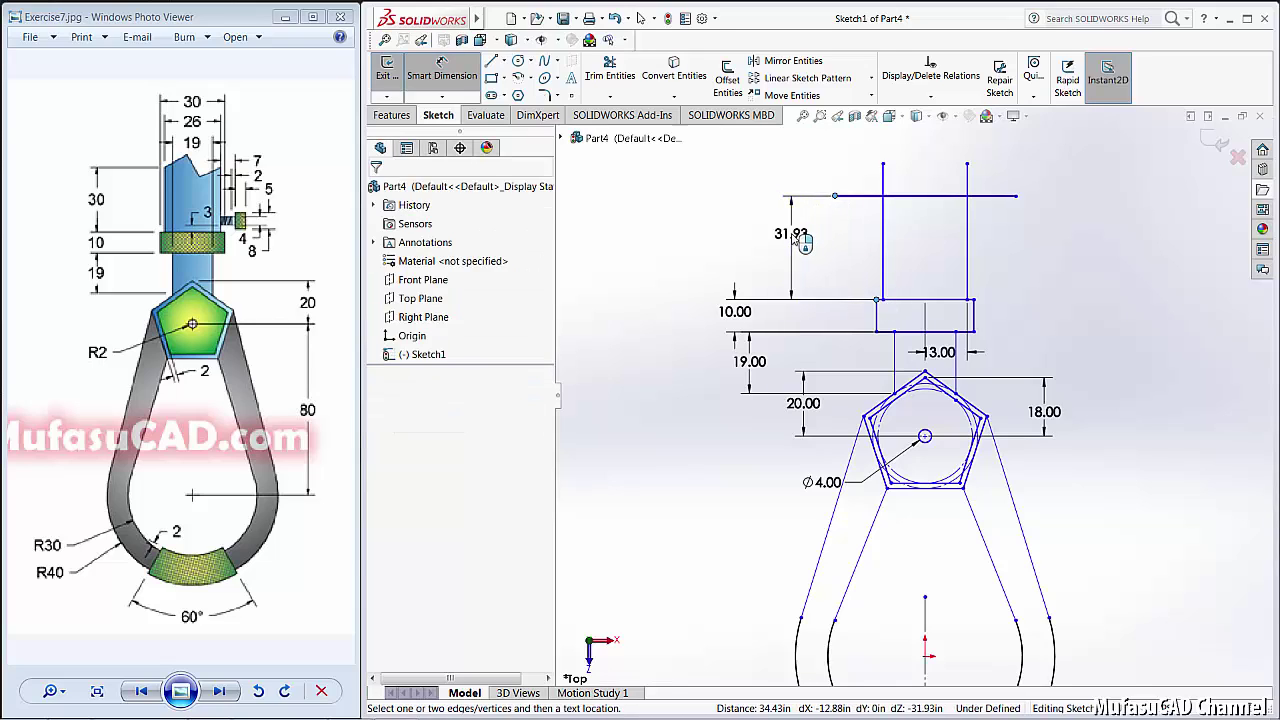
type("30")
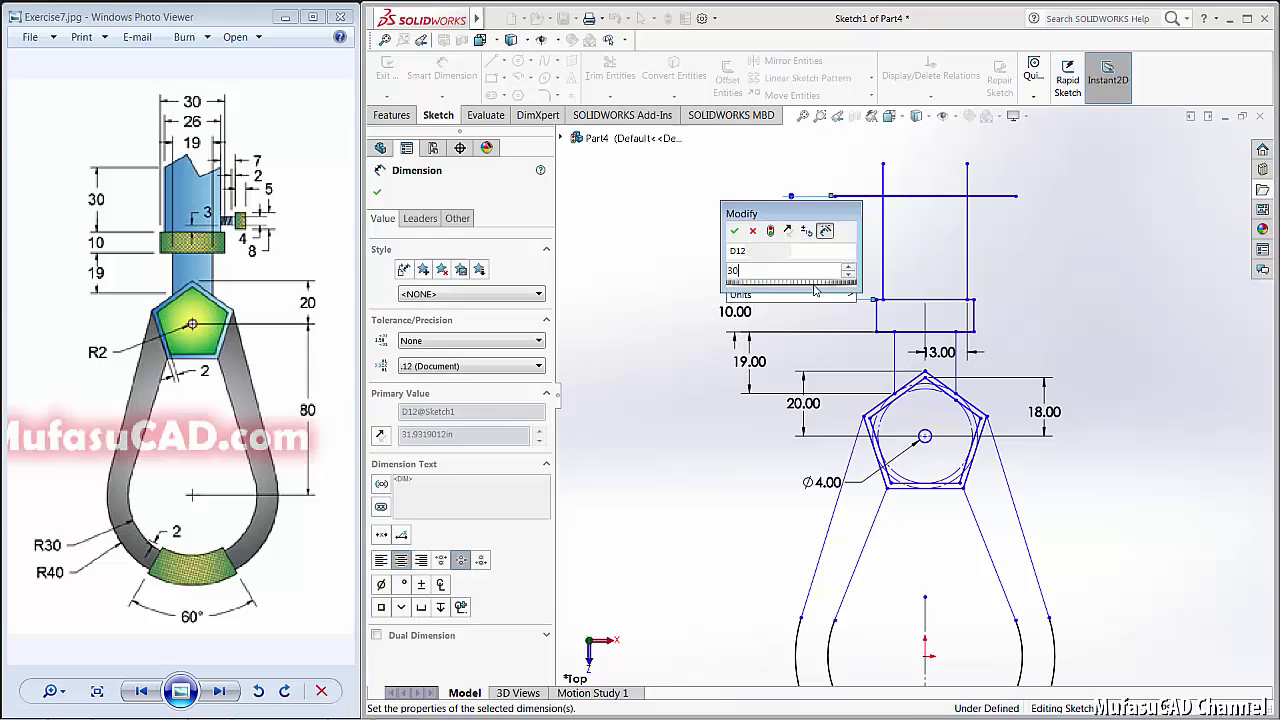
key("Return")
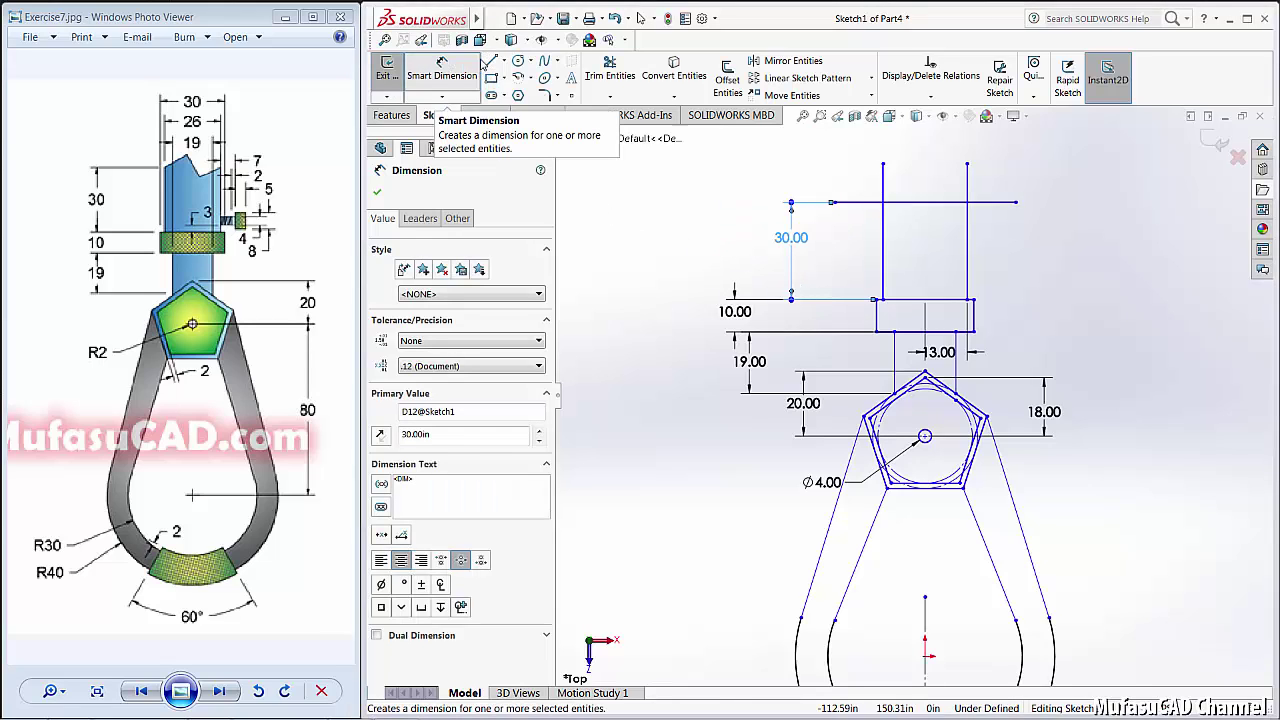
Step: Trim the horizontal line's overhanging ends and the portions of both upper shaft lines above it
left_click(608, 66)
left_click_drag(858, 189, 856, 225)
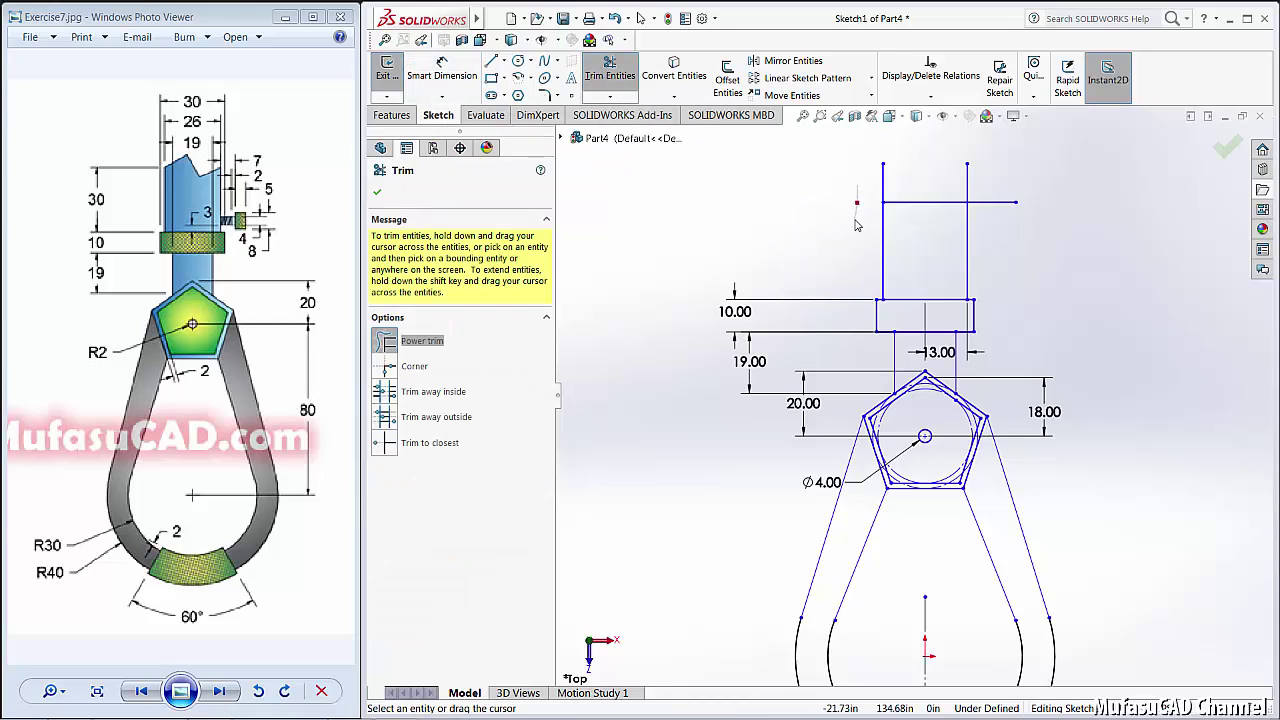
left_click_drag(996, 186, 992, 248)
left_click_drag(1005, 190, 841, 195)
Step: Sketch a three-segment zigzag break line between the upper shaft's top corners, starting about 12.9 in at 45°, and delete the straight top edge
left_click(494, 62)
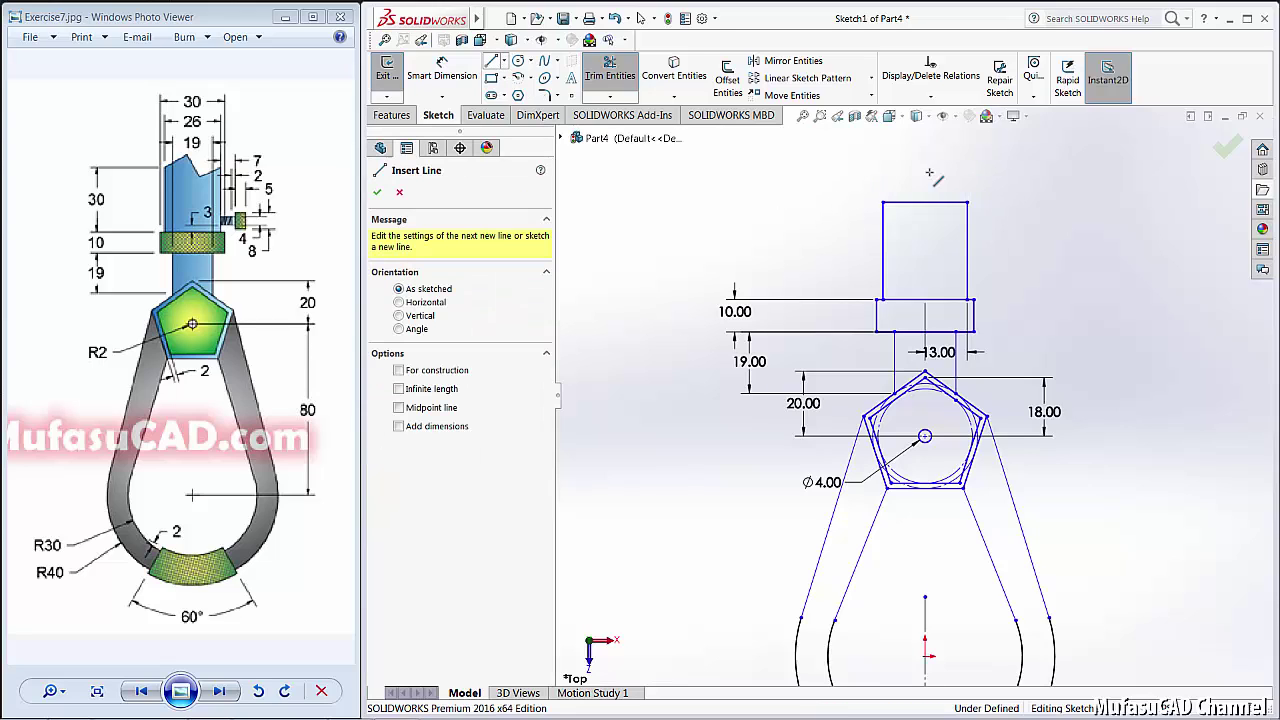
left_click(883, 203)
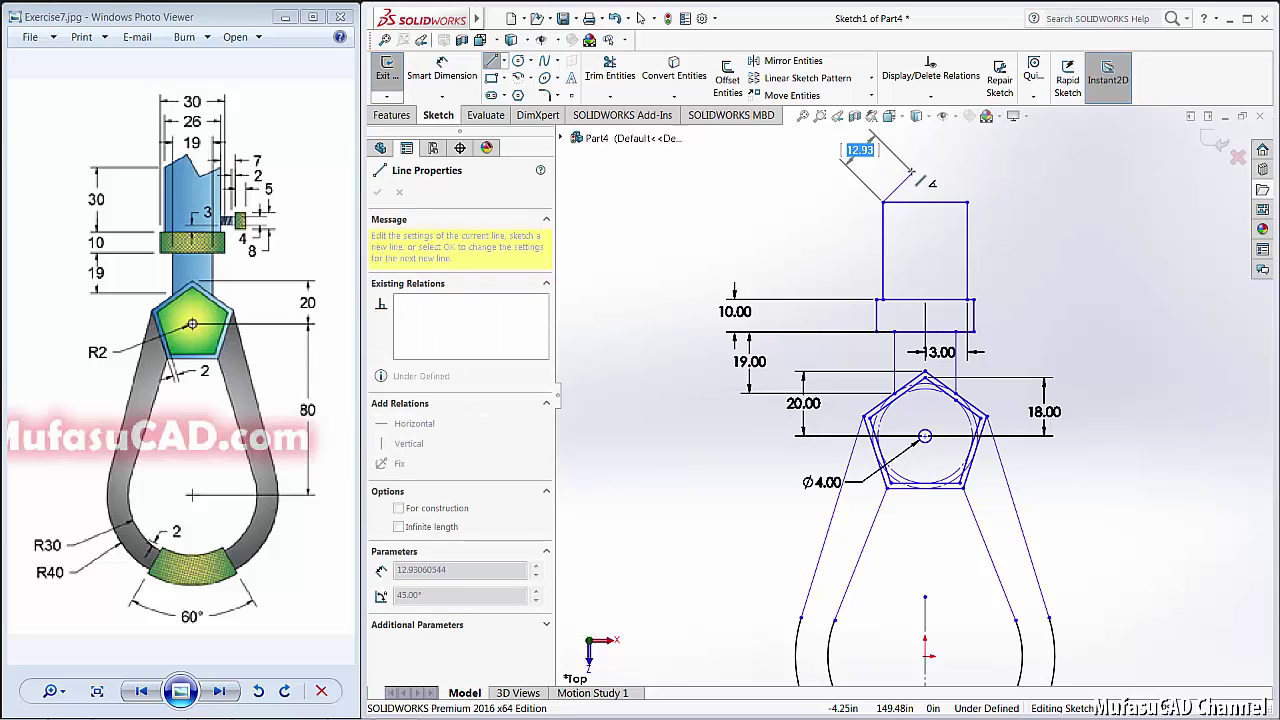
left_click(911, 172)
left_click(935, 225)
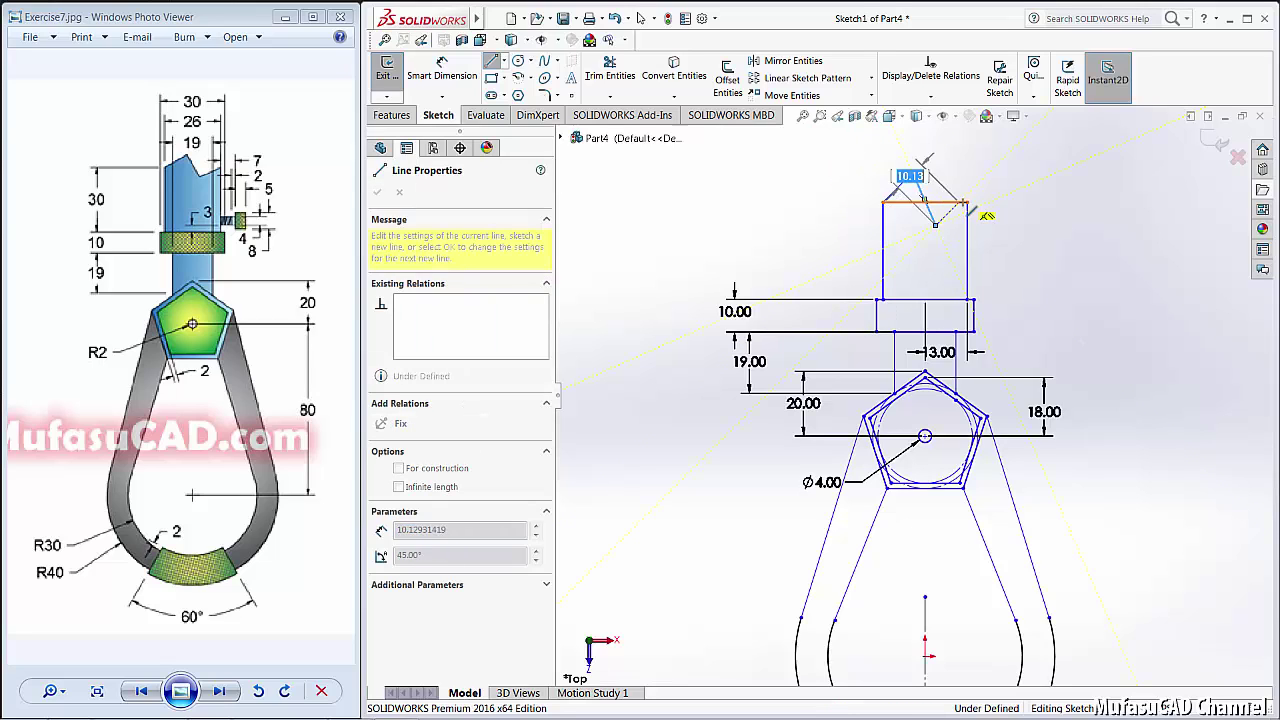
left_click(1028, 172)
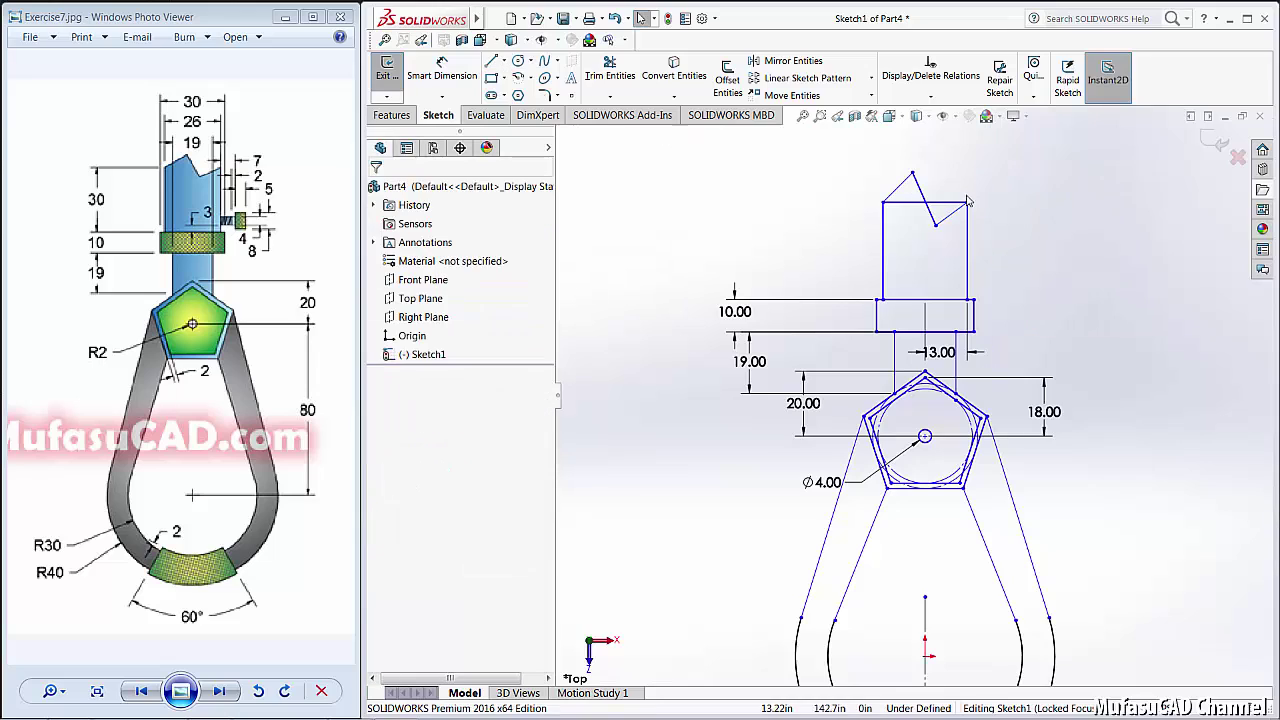
left_click(950, 202)
key("Delete")
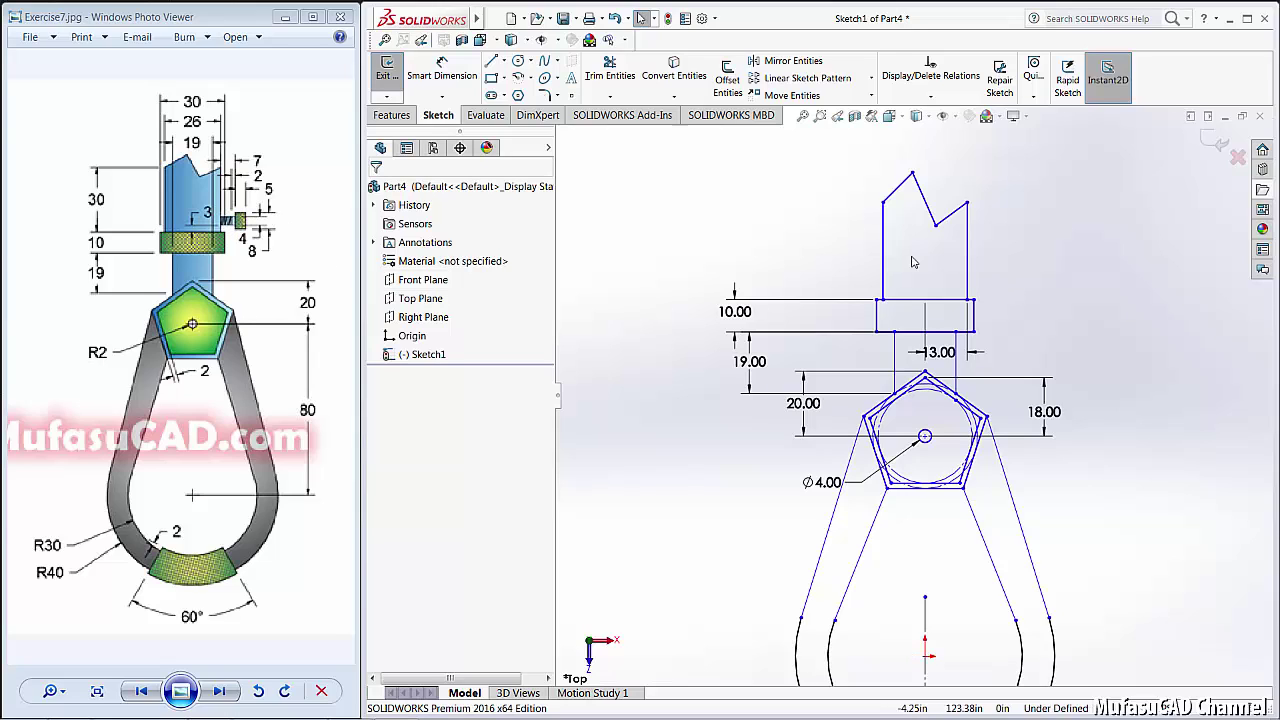
Step: Sketch a horizontal line about 17.5 in long rightward from the upper shaft's right edge, about 5.4 in above the collar
left_click(491, 61)
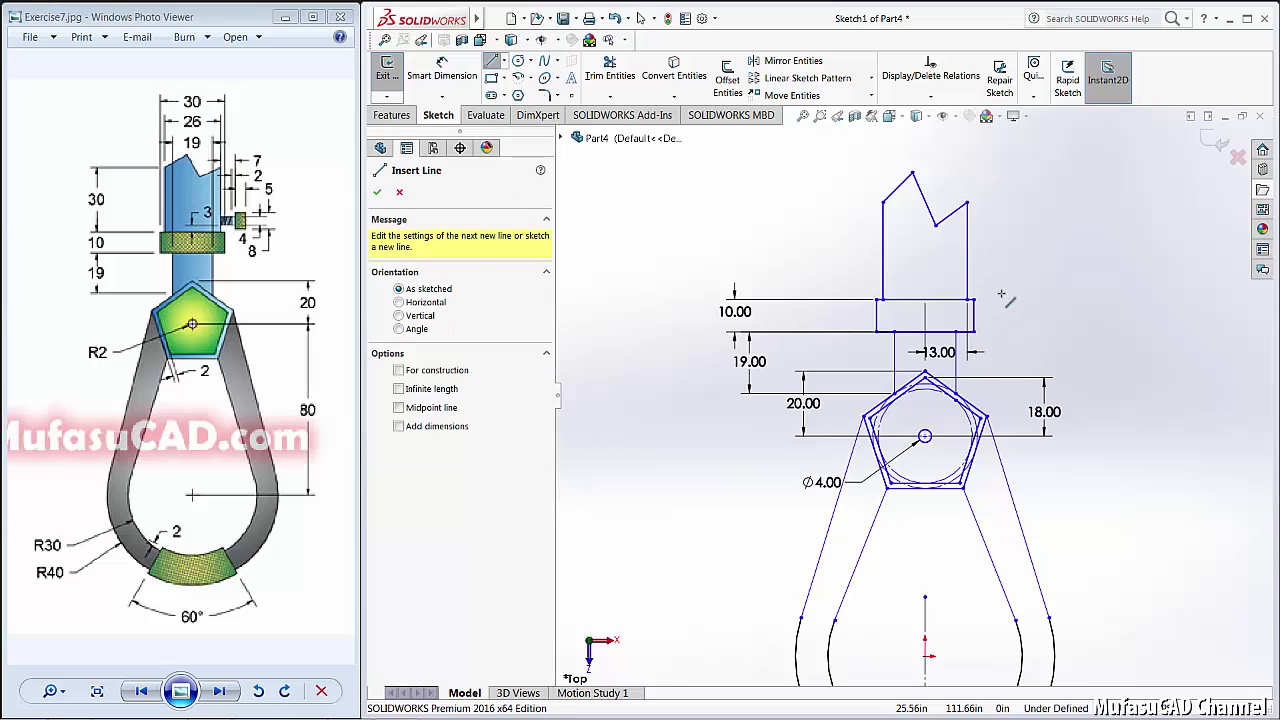
left_click(967, 284)
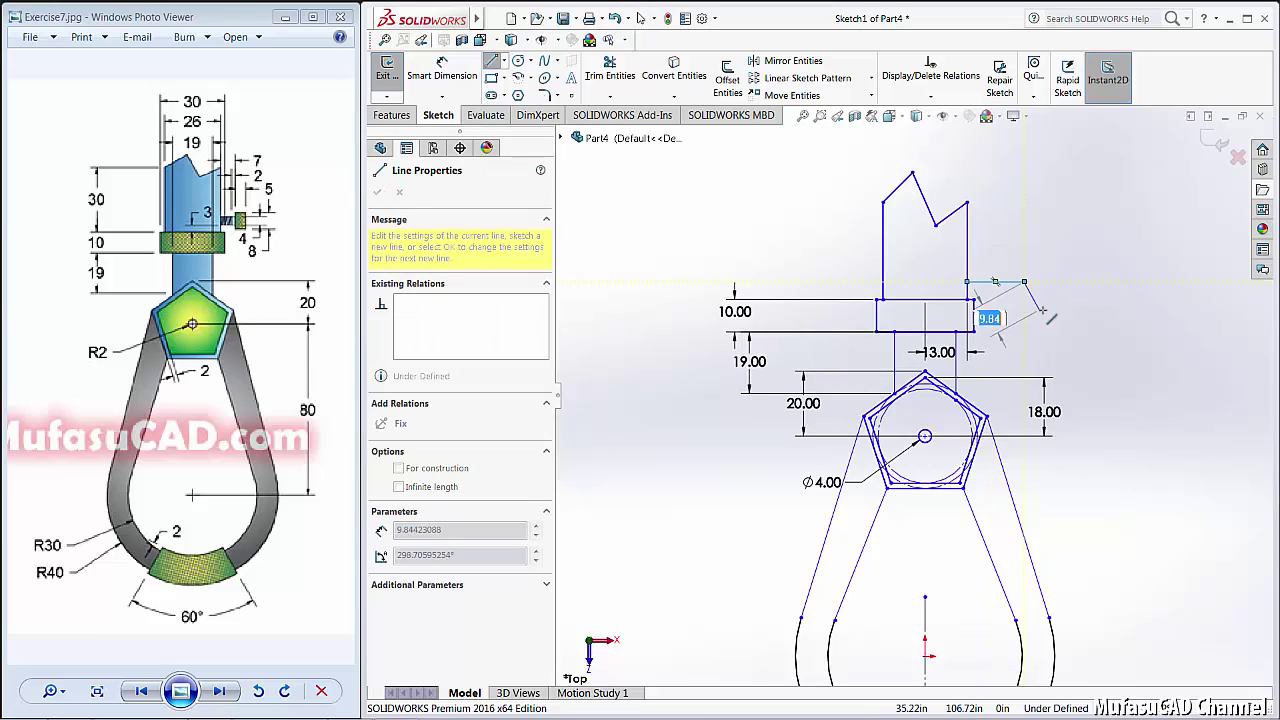
right_click(1048, 316)
left_click(1084, 322)
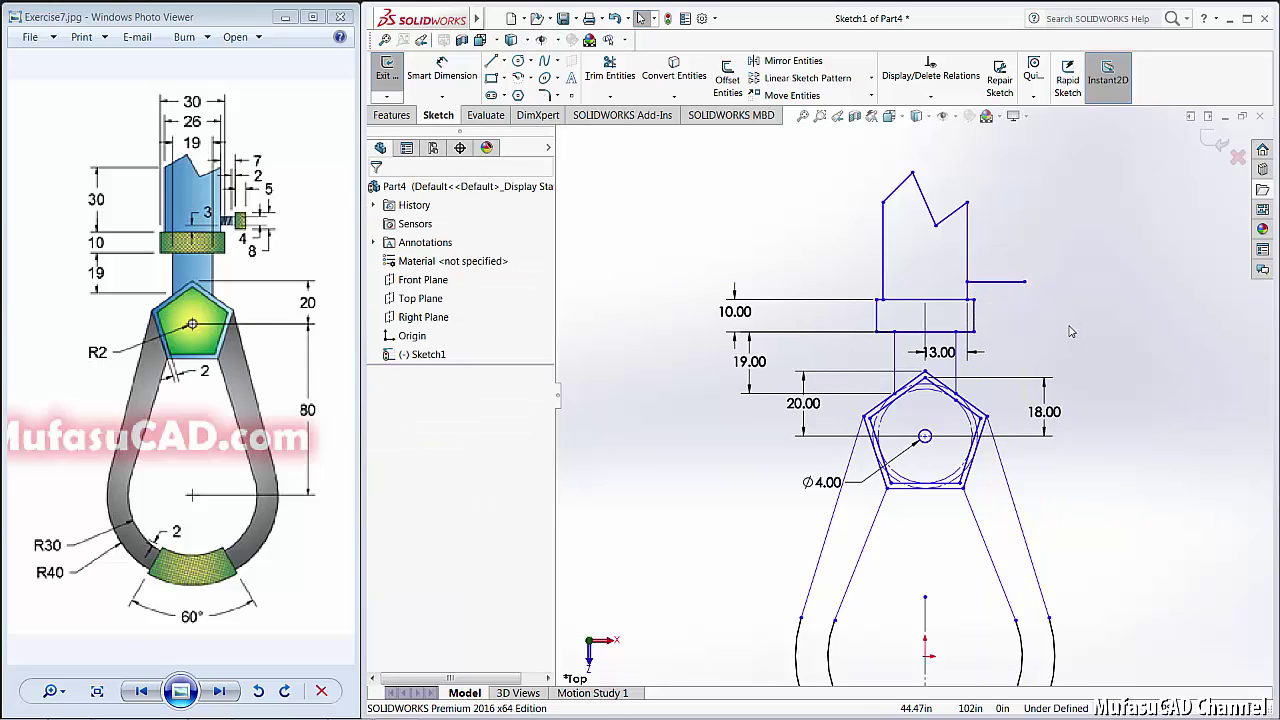
Step: Dimension the screw's horizontal line at 3 in above the collar's top edge
left_click(441, 70)
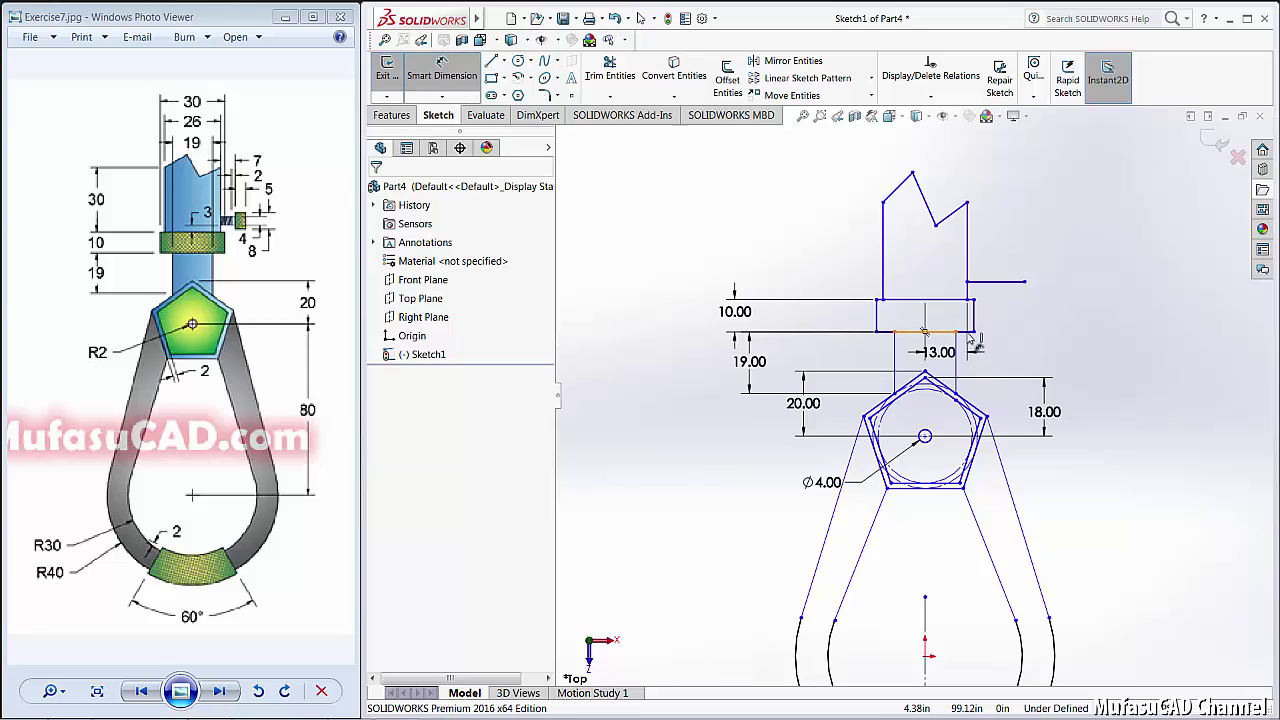
left_click(969, 301)
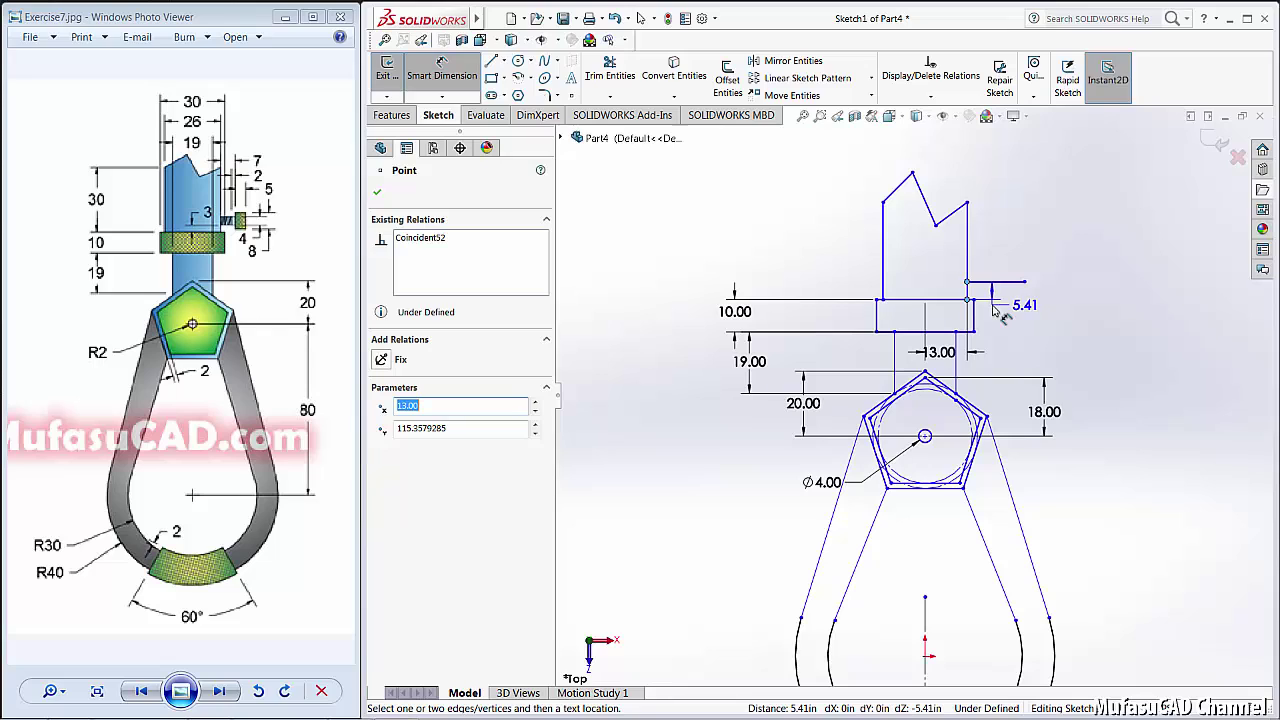
left_click(994, 311)
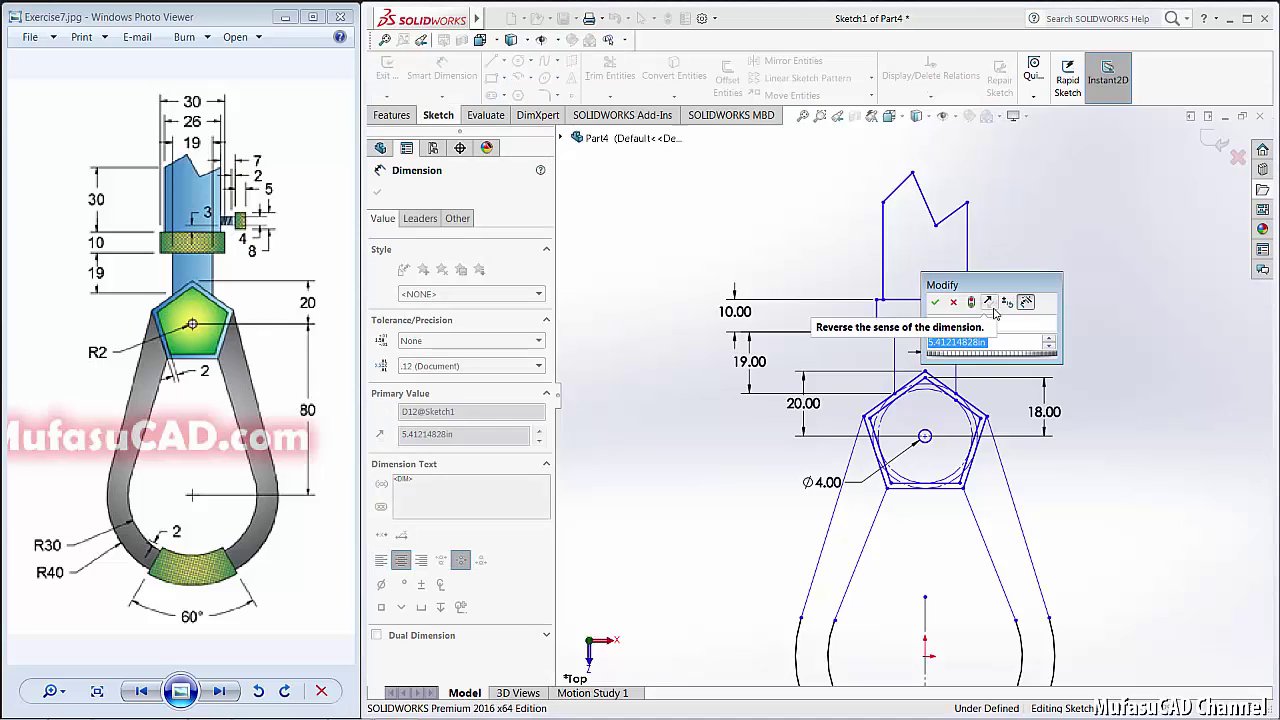
type("3")
key("Return")
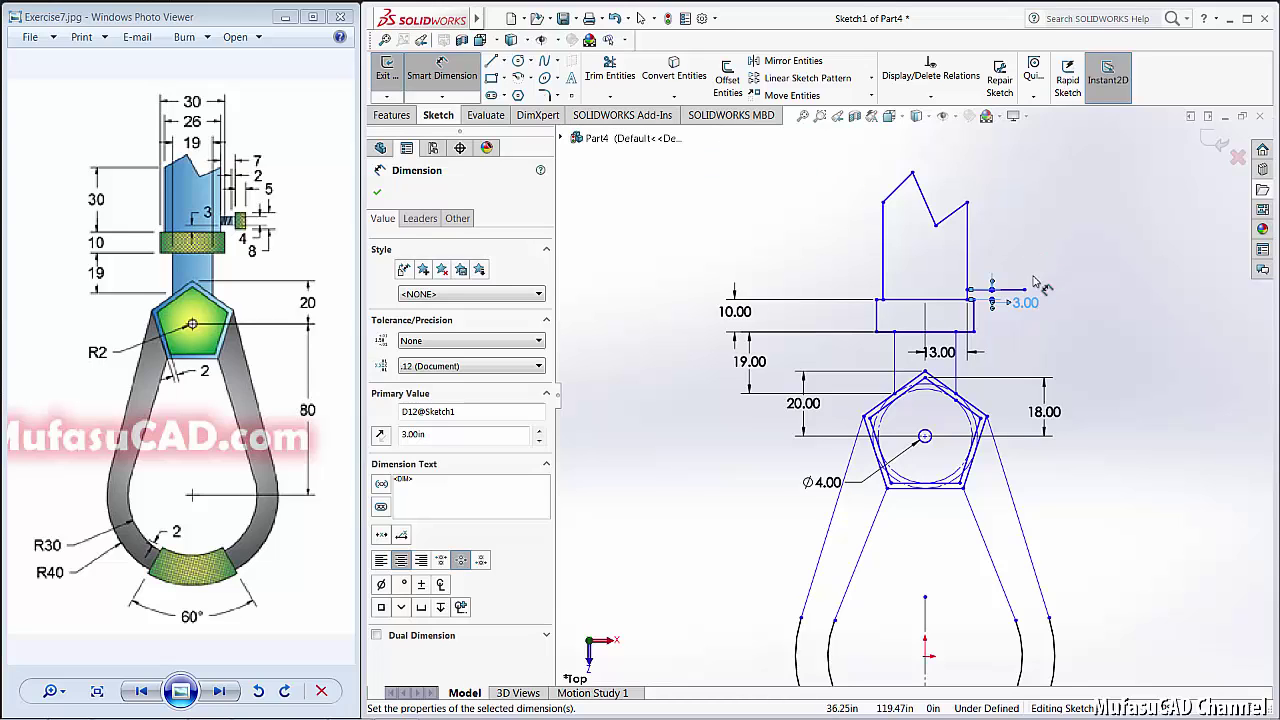
Step: Dimension the horizontal length of the screw line, from the upper shaft's right edge to its free end, at 7 in
left_click(970, 291)
left_click(966, 204)
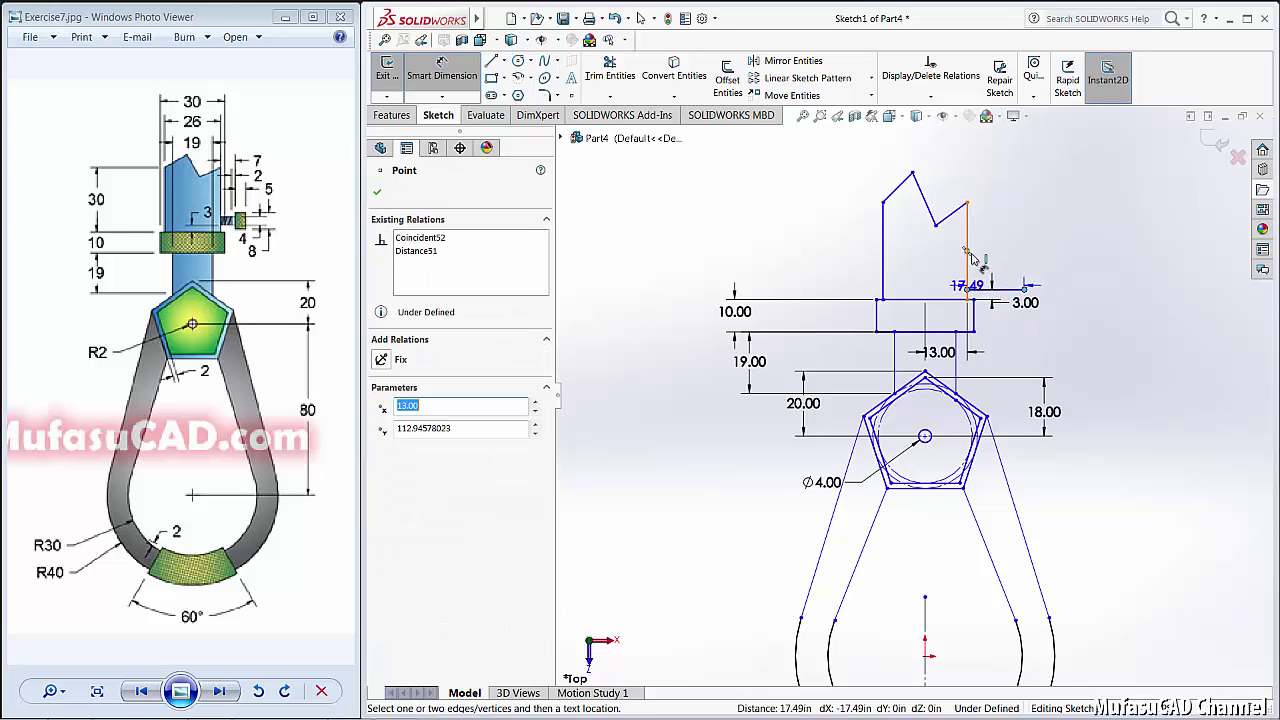
left_click(985, 182)
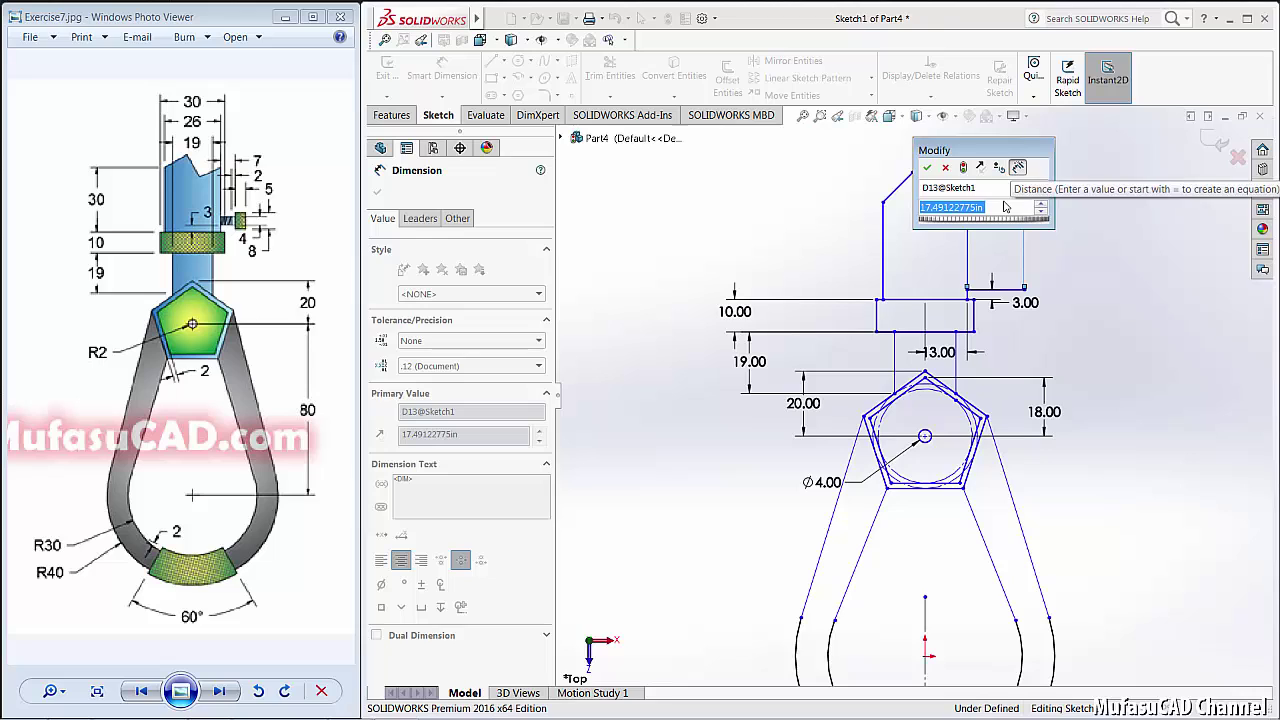
type("7")
key("Return")
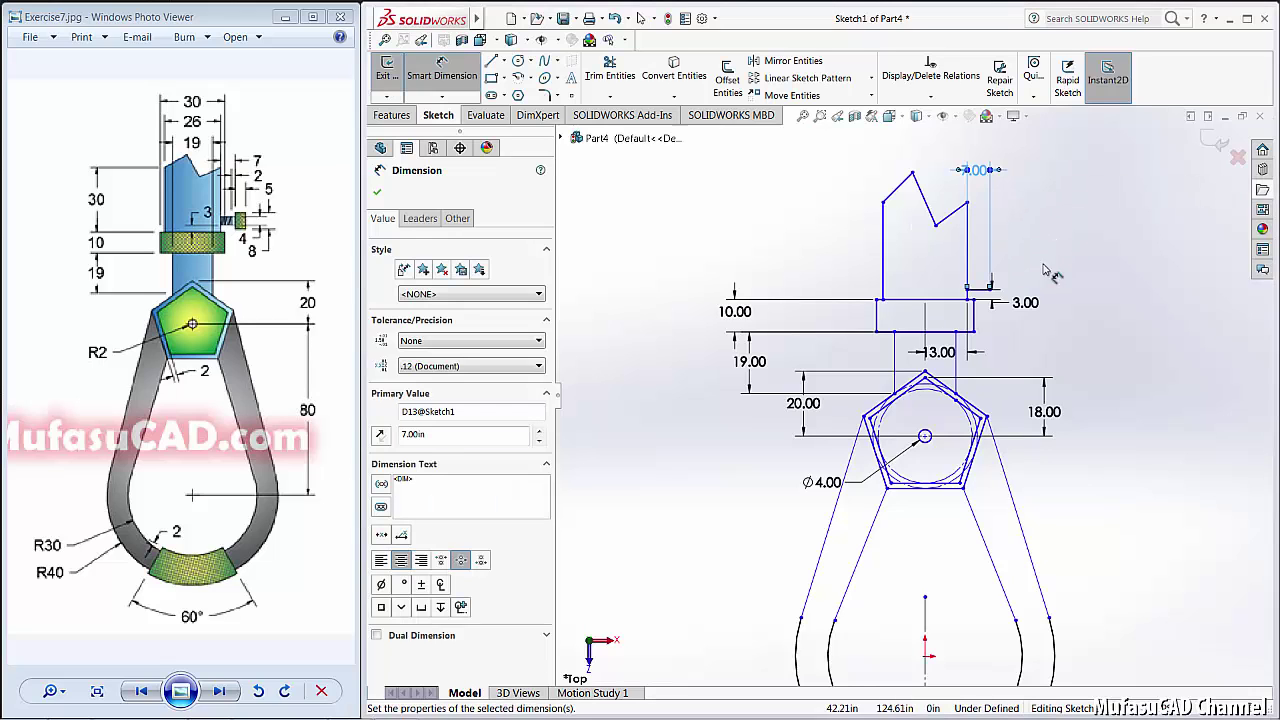
key("Escape")
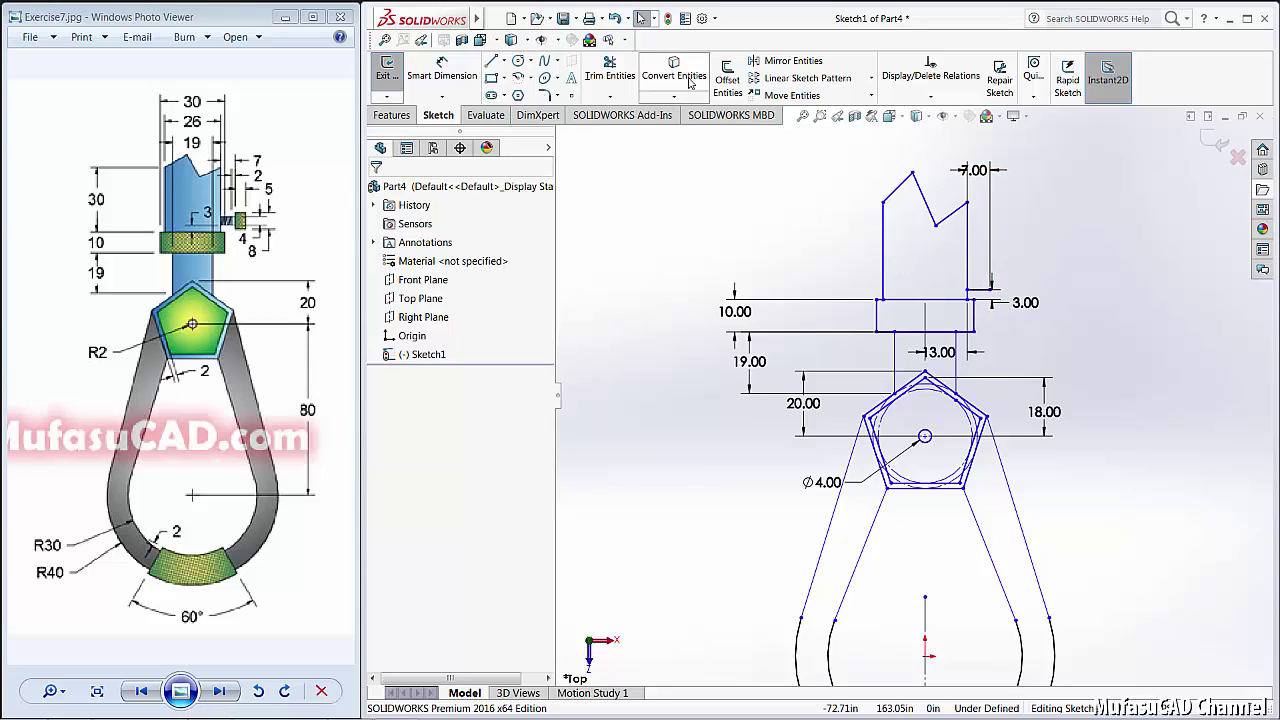
Step: Offset the screw's horizontal line 4 in upward, reversing the default direction
left_click(728, 76)
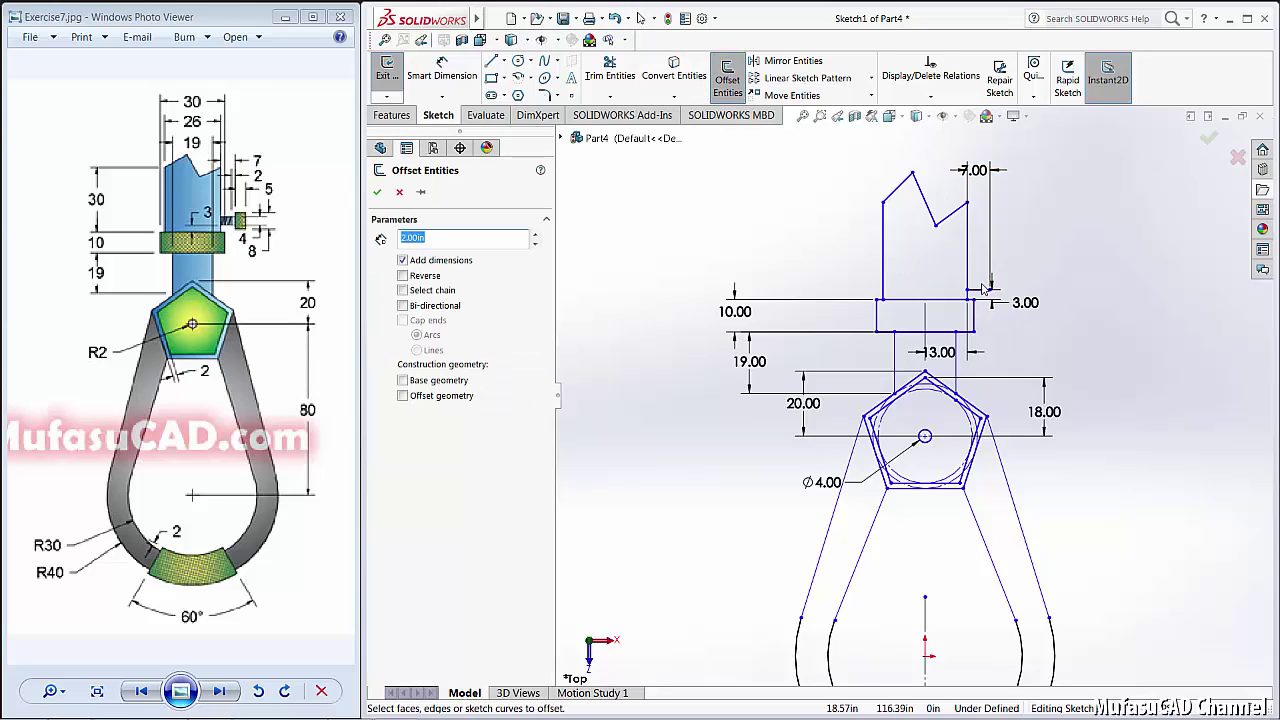
left_click(989, 289)
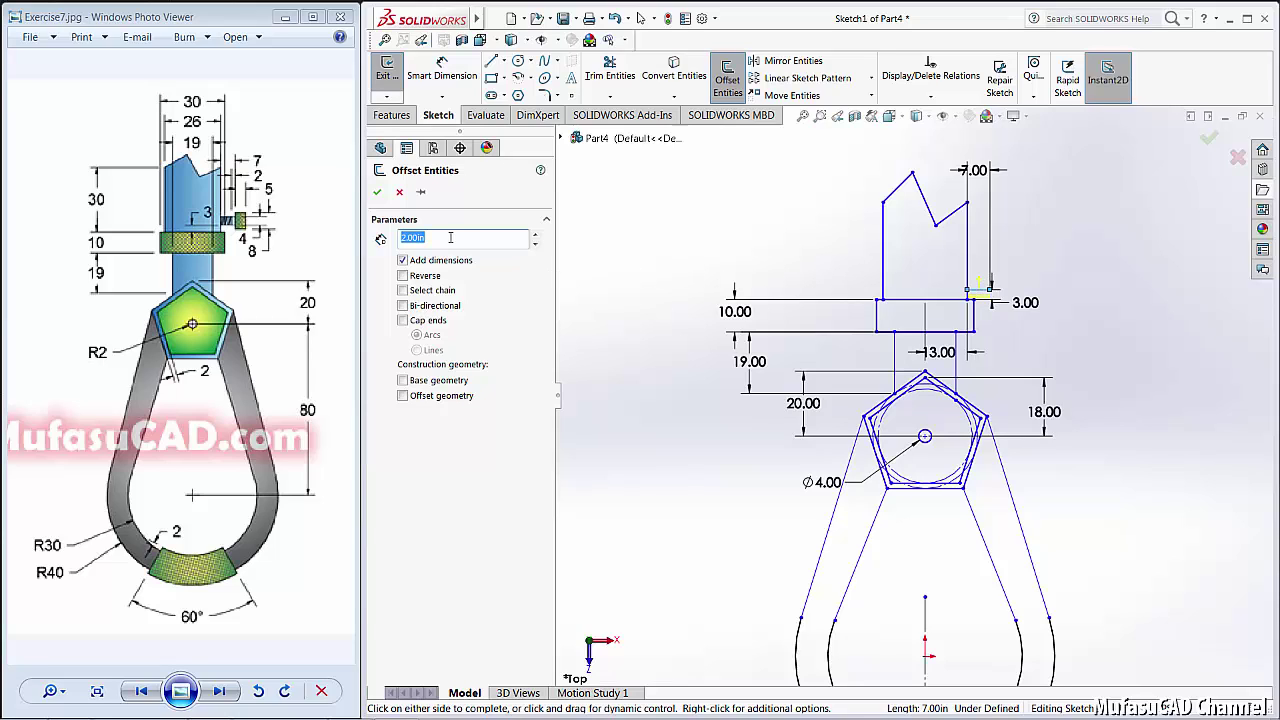
type("4")
left_click(403, 277)
scroll(985, 285, "down", 5)
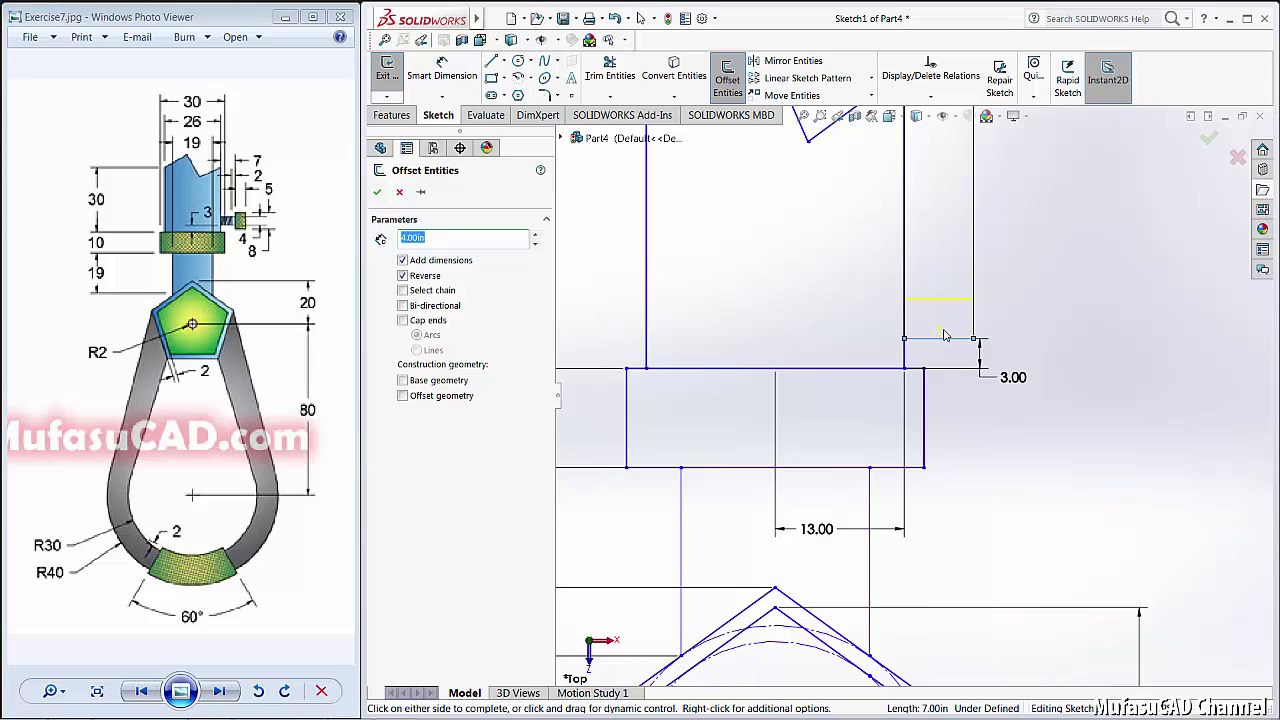
left_click(378, 192)
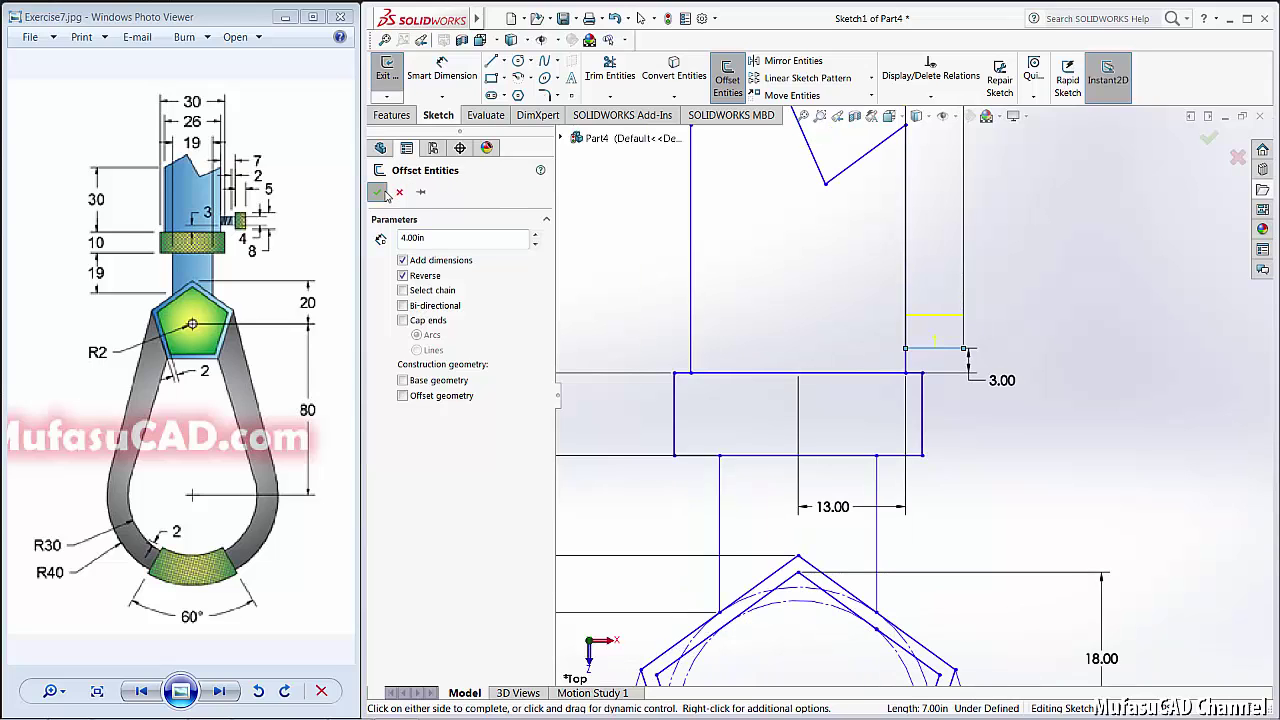
scroll(925, 265, "up", 1)
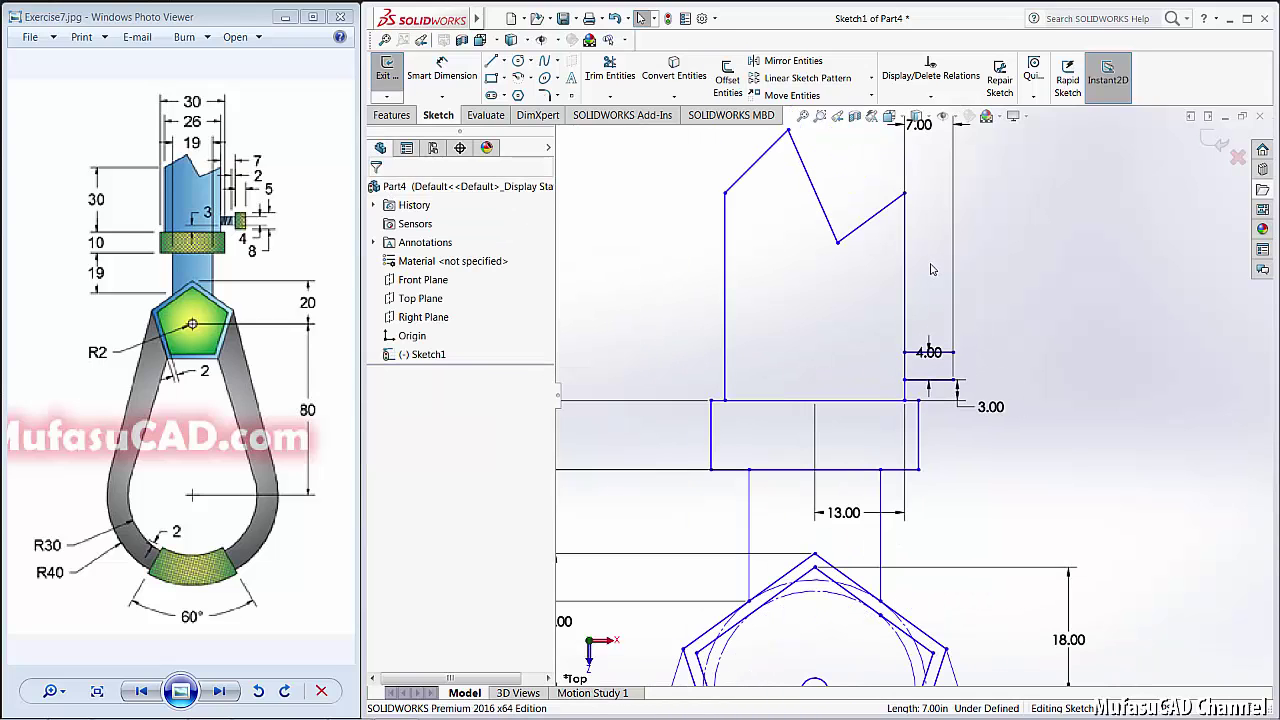
Step: Sketch a vertical line joining the right ends of the screw's two horizontal lines
left_click(491, 61)
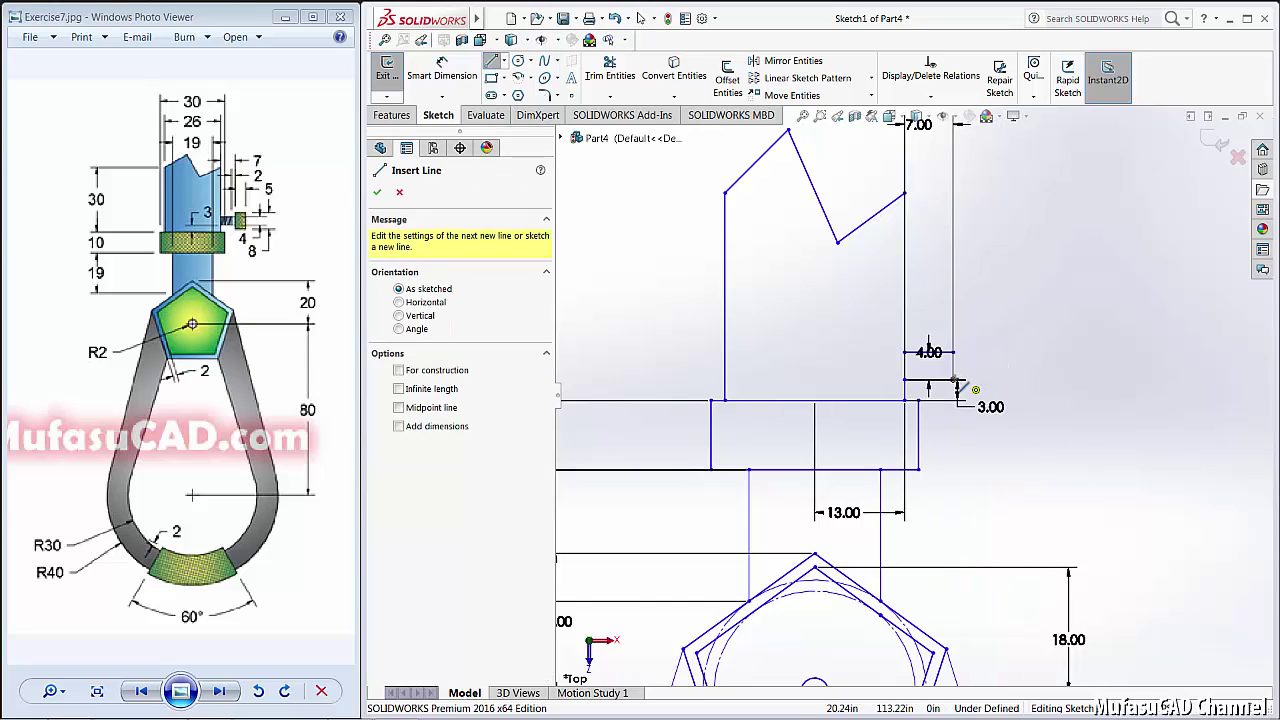
left_click(954, 380)
left_click(953, 352)
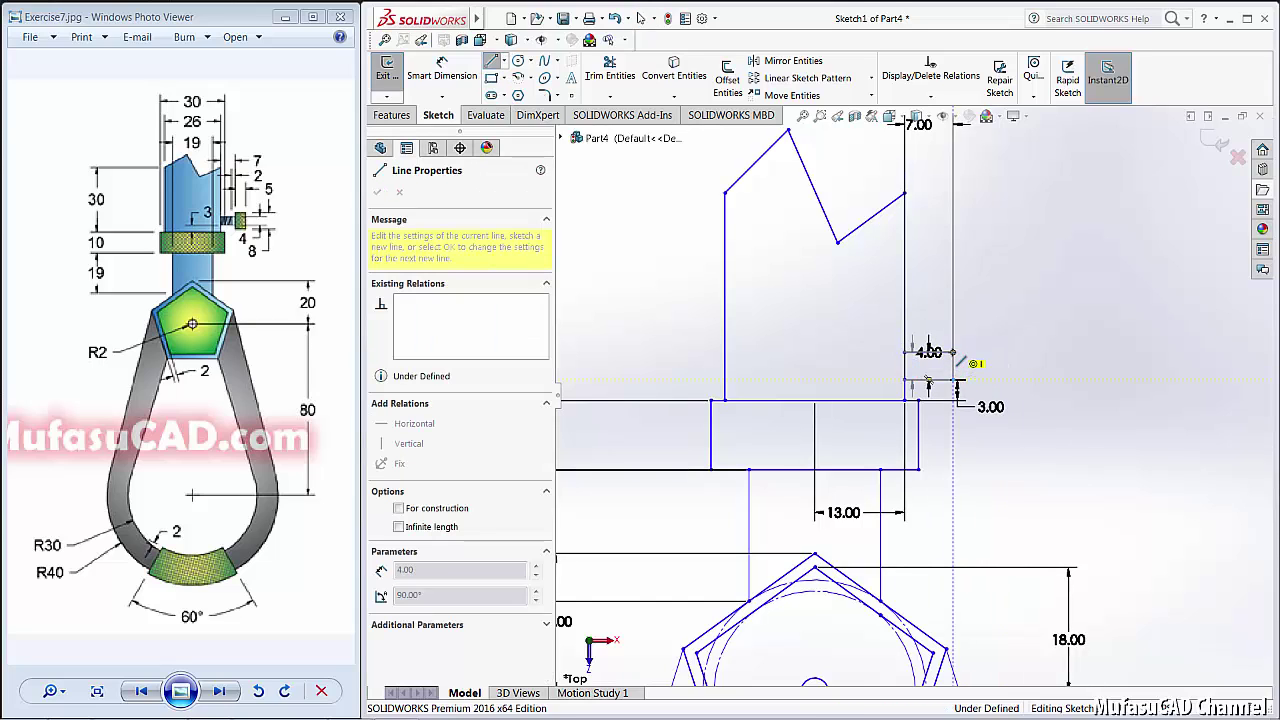
right_click(988, 258)
left_click(1000, 264)
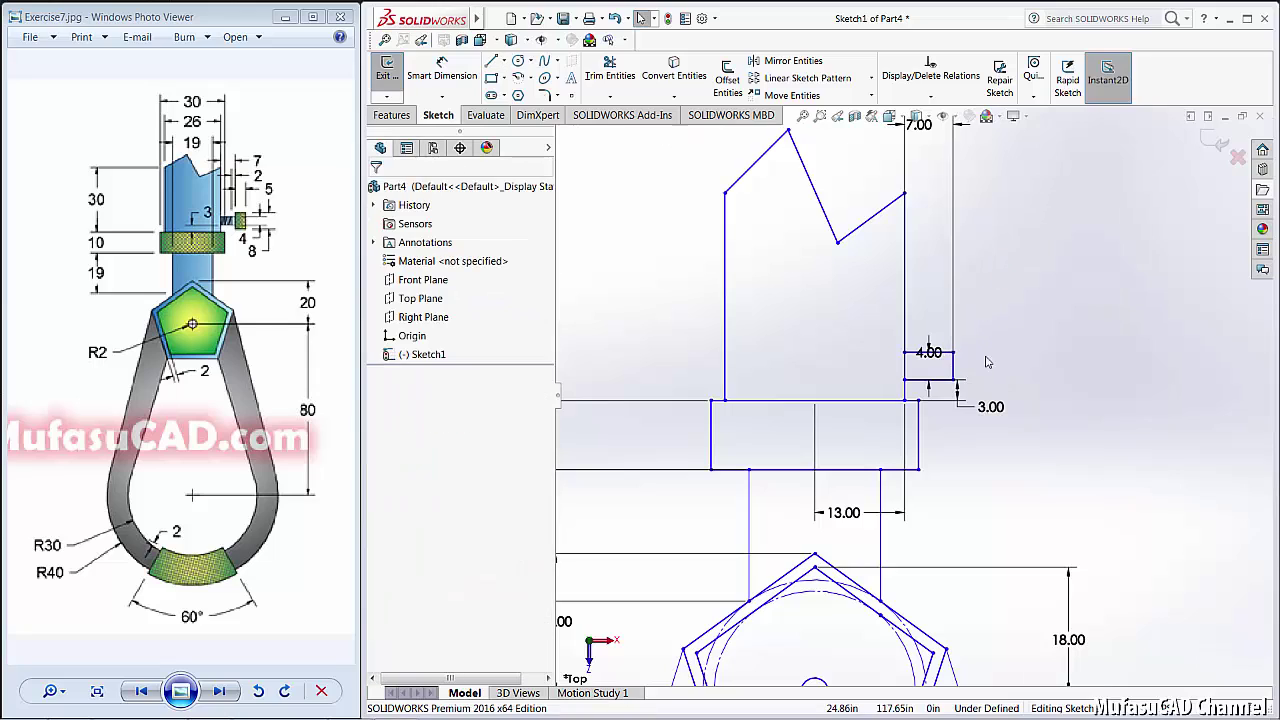
Step: Offset the screw's vertical end line 2 in toward the shaft, reversing the default direction
left_click(727, 78)
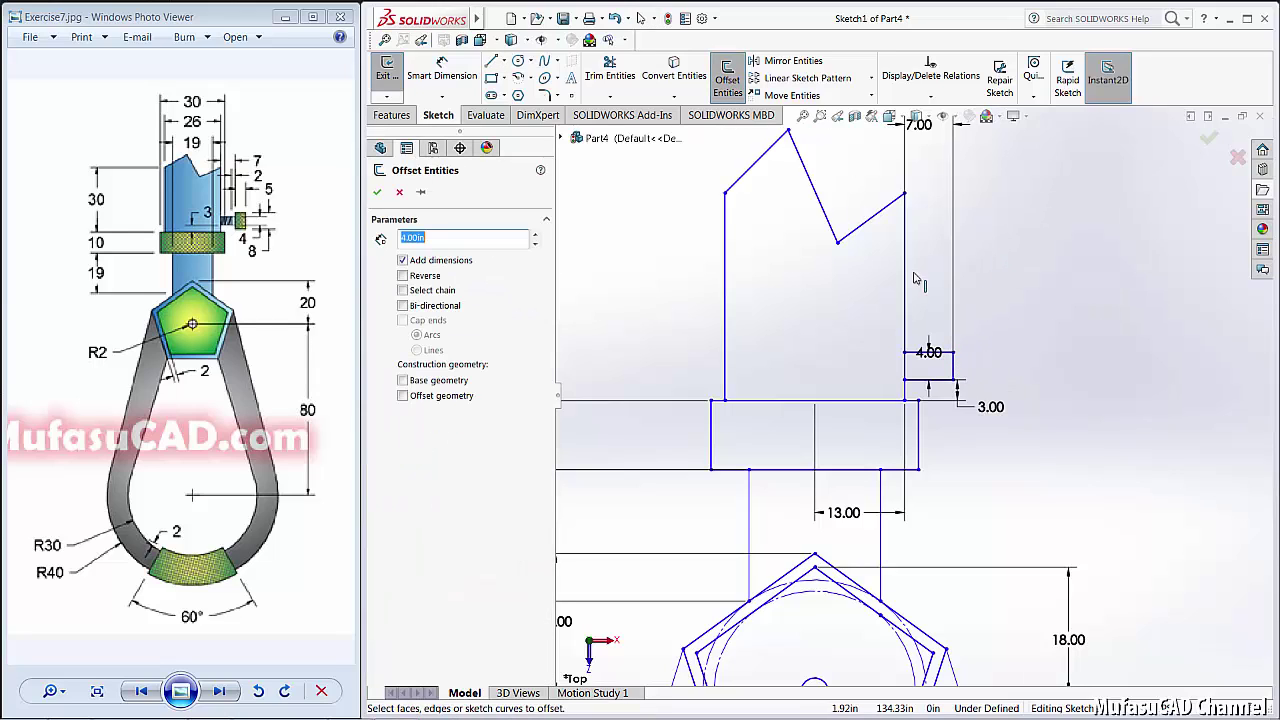
left_click(954, 369)
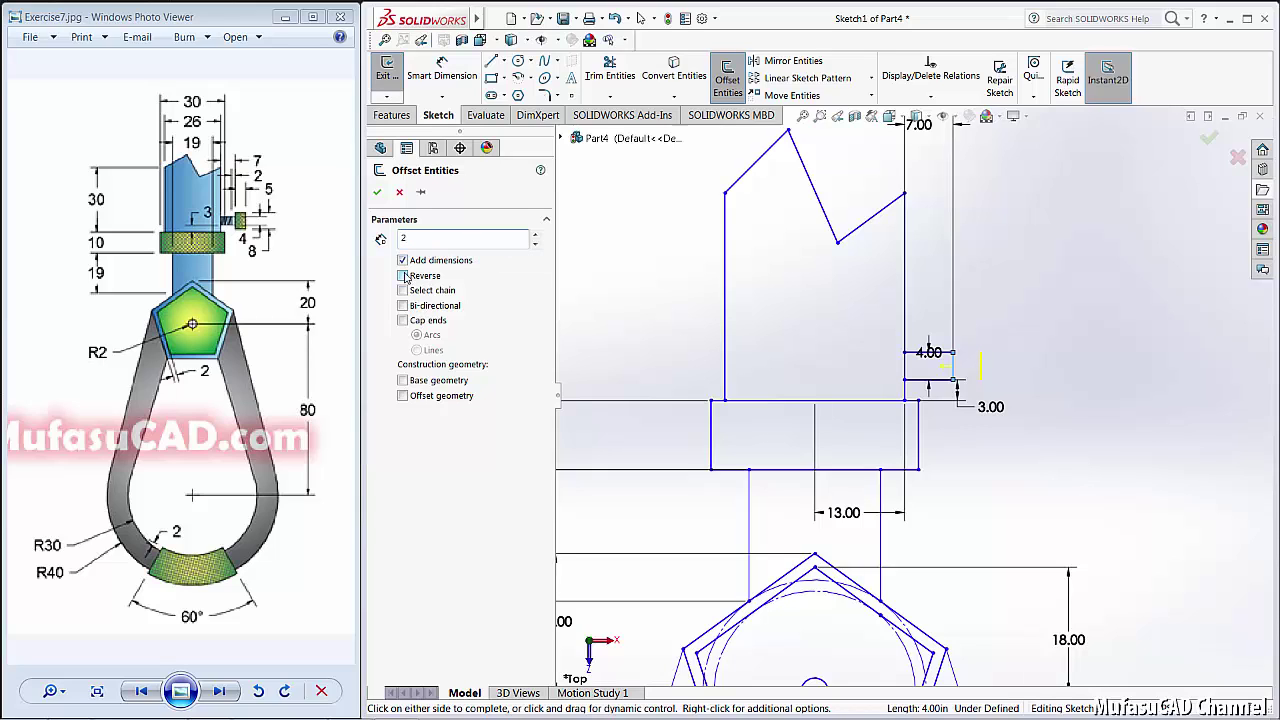
left_click(404, 277)
left_click(378, 193)
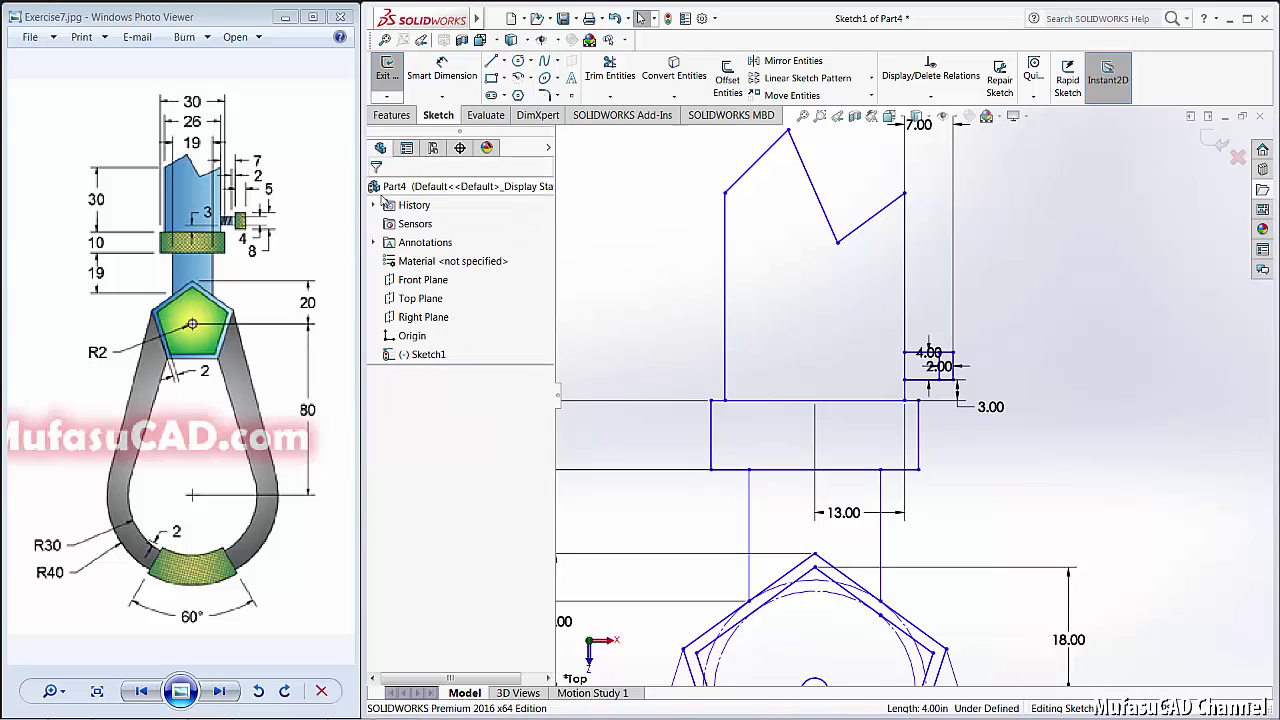
Step: Start the screw head outline from the screw's upper right corner with a line 2 in up and another 5 in to the right
left_click(491, 61)
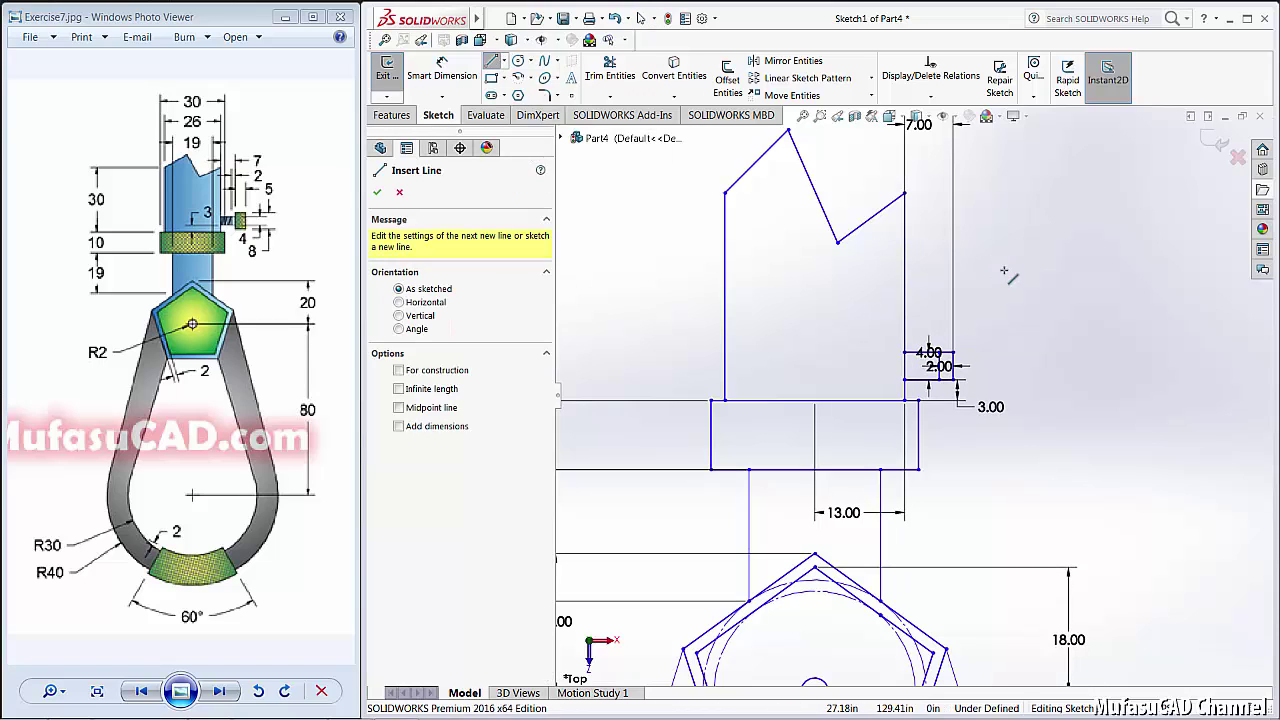
left_click(953, 354)
type("2")
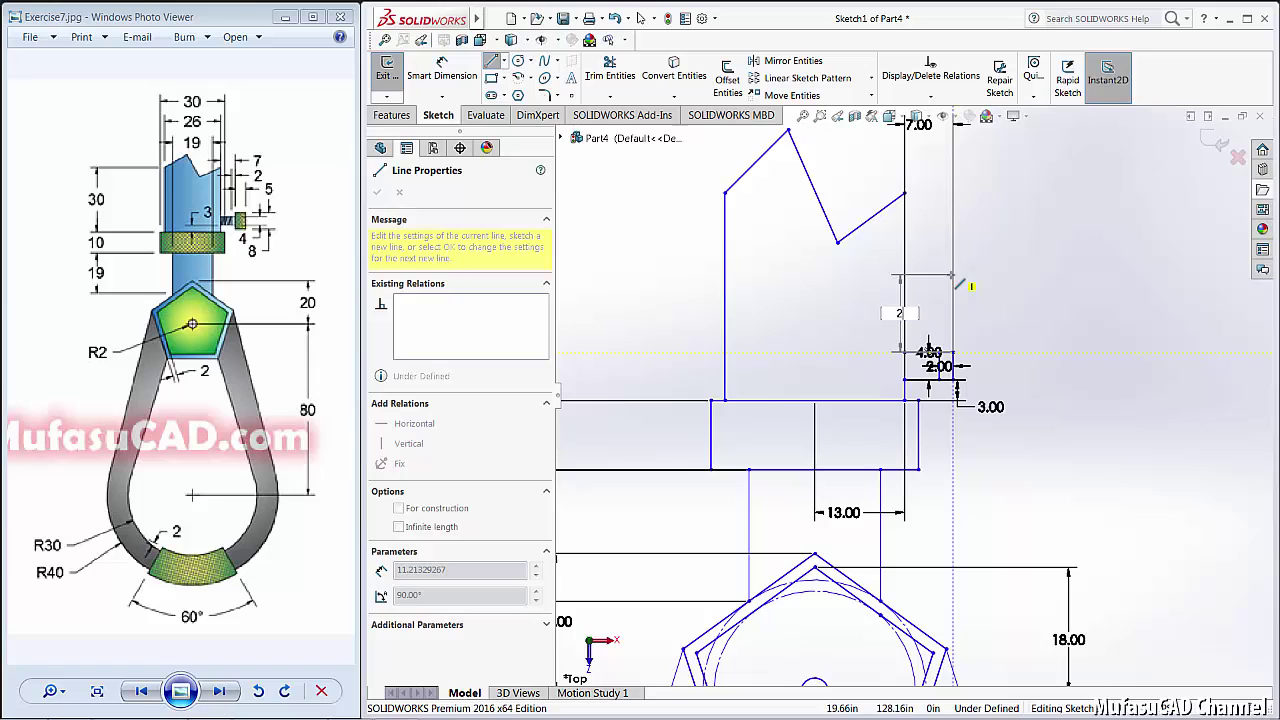
key("Return")
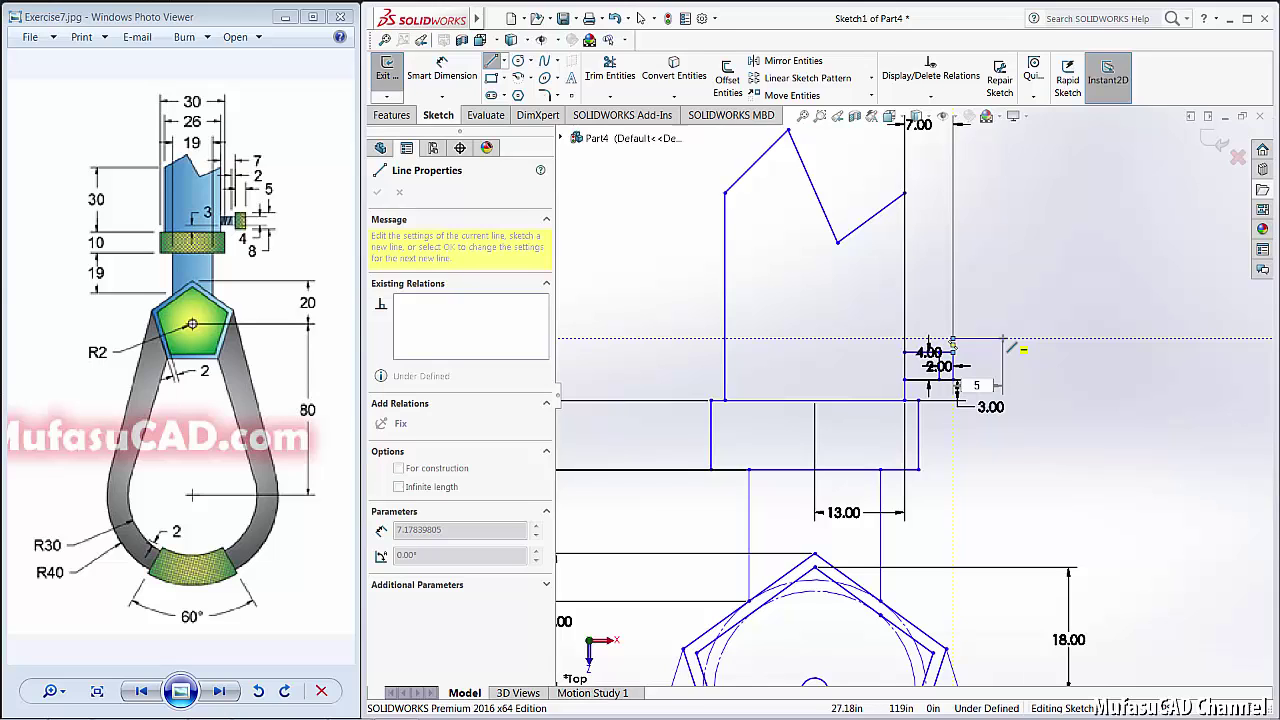
type("5")
key("Return")
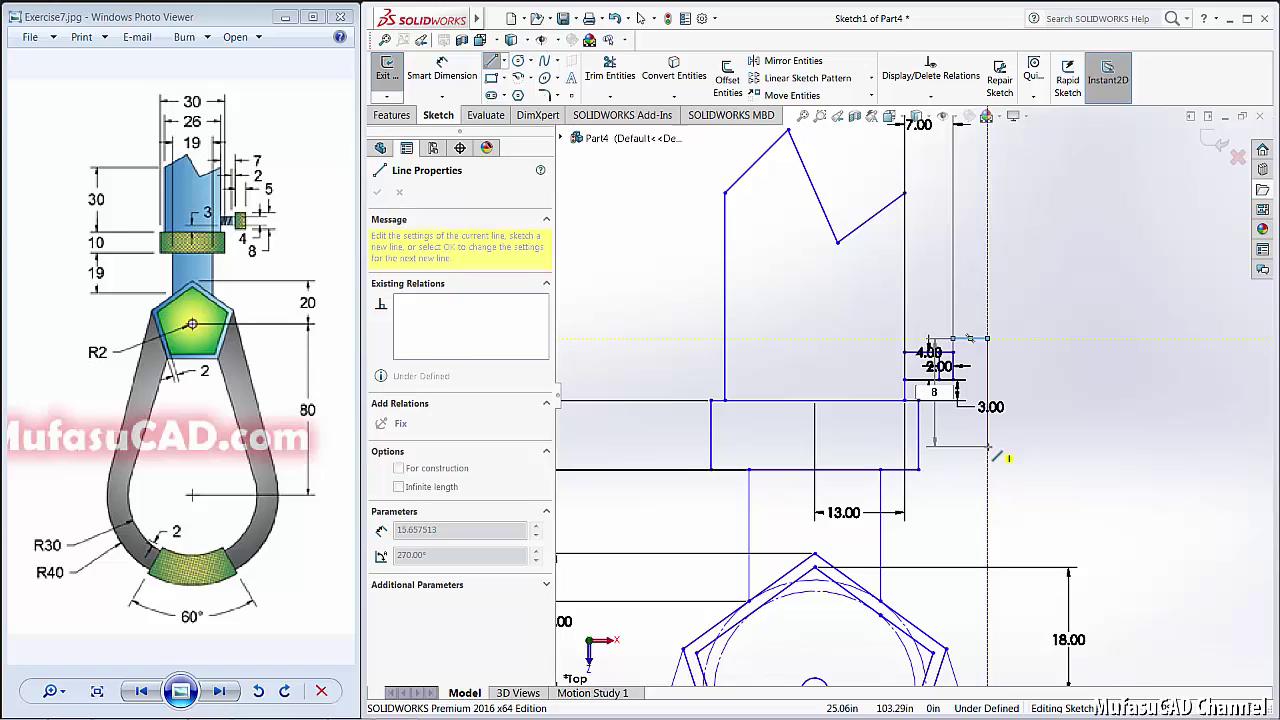
Step: Close the screw head outline with lines 8 in down, 5 in left and 2 in up to the screw's lower right corner
type("4")
key("Return")
type("7")
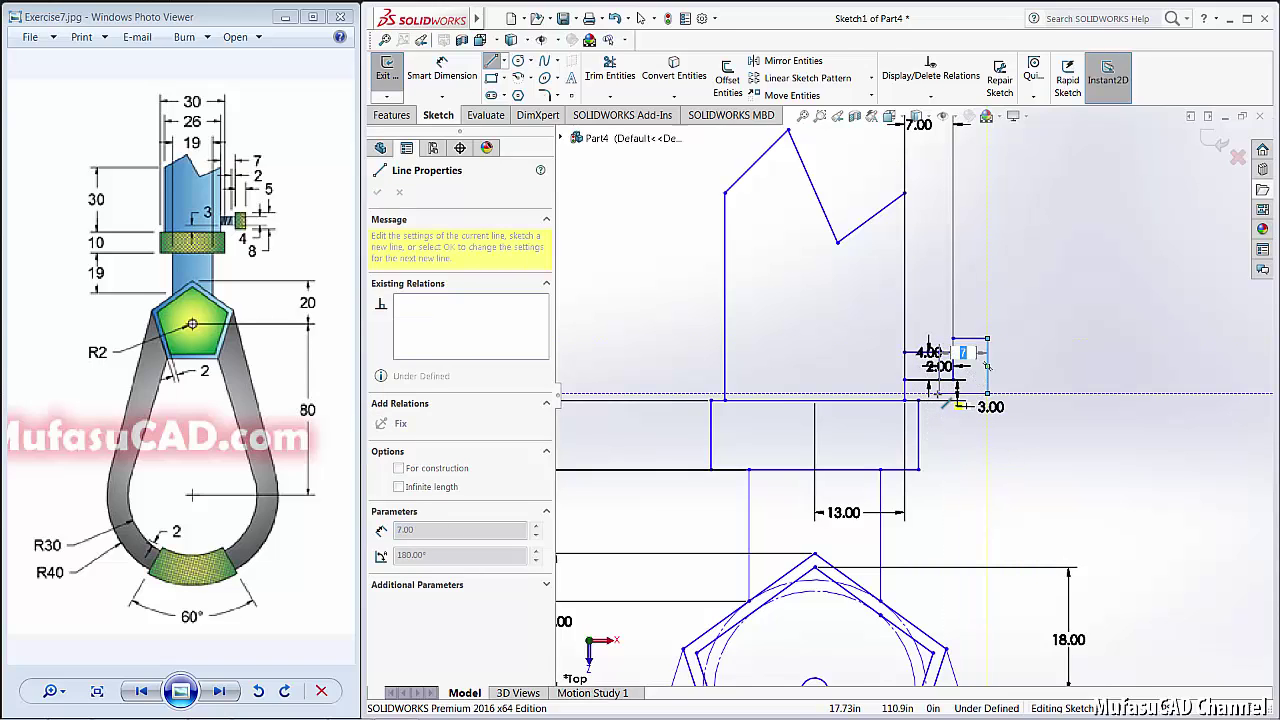
type("5")
key("Return")
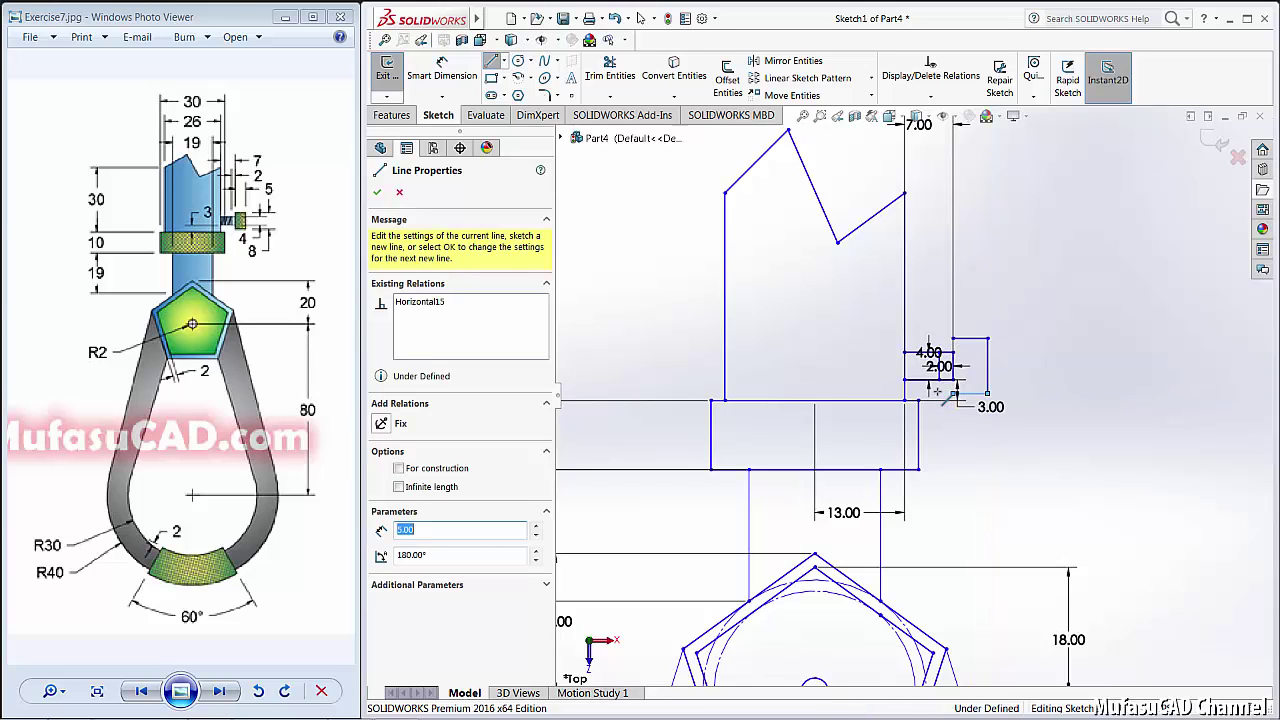
type("2")
key("Return")
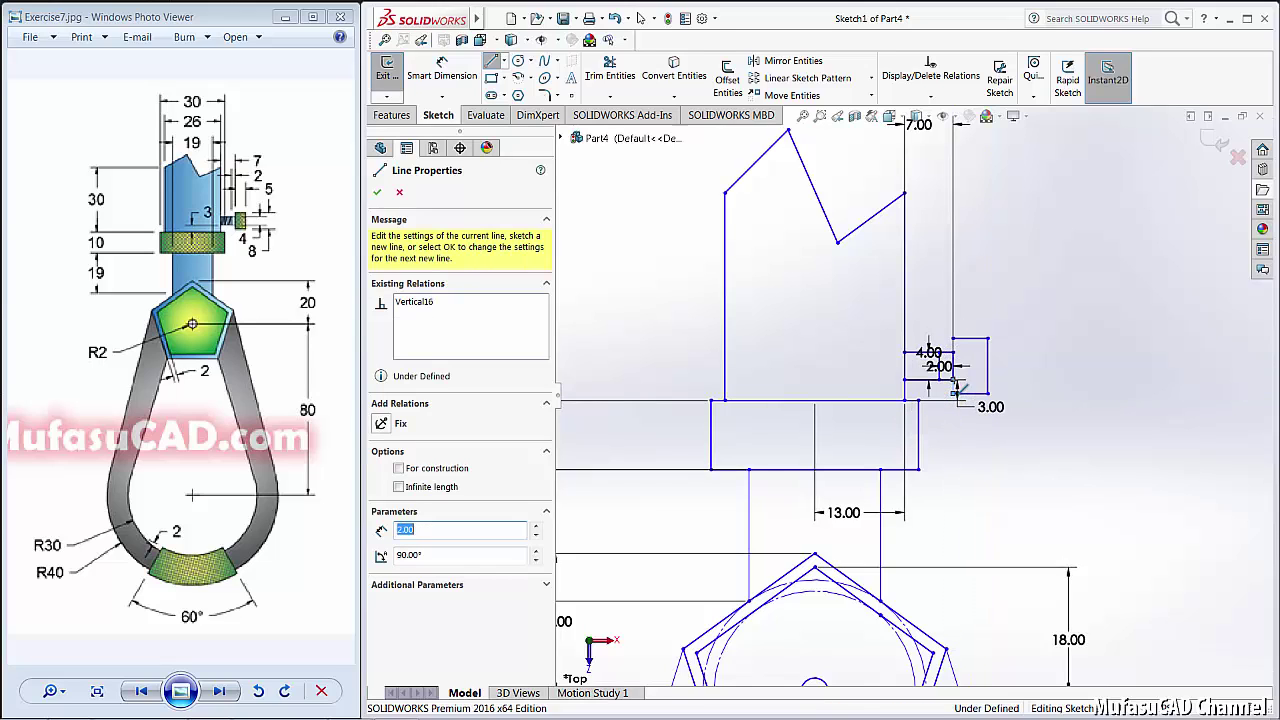
right_click(987, 268)
left_click(1017, 279)
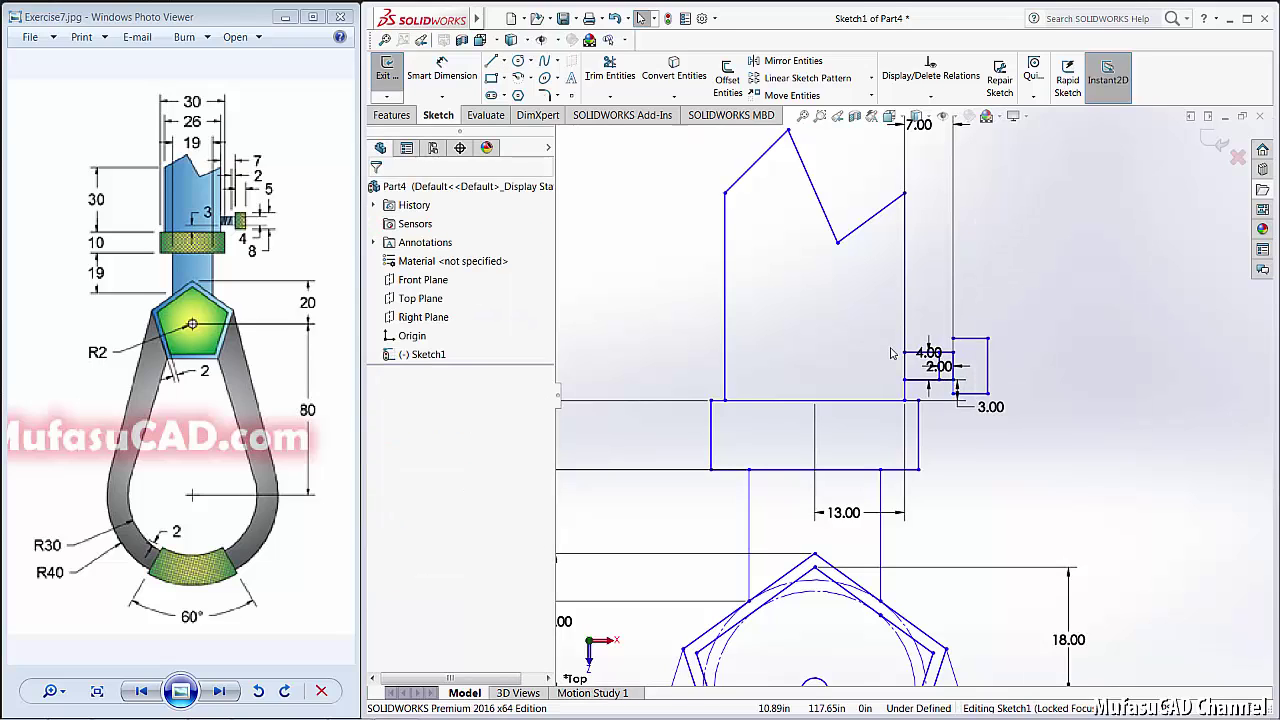
Step: Check the whole figure against the reference drawing and exit the sketch, keeping its changes
scroll(892, 353, "down", 4)
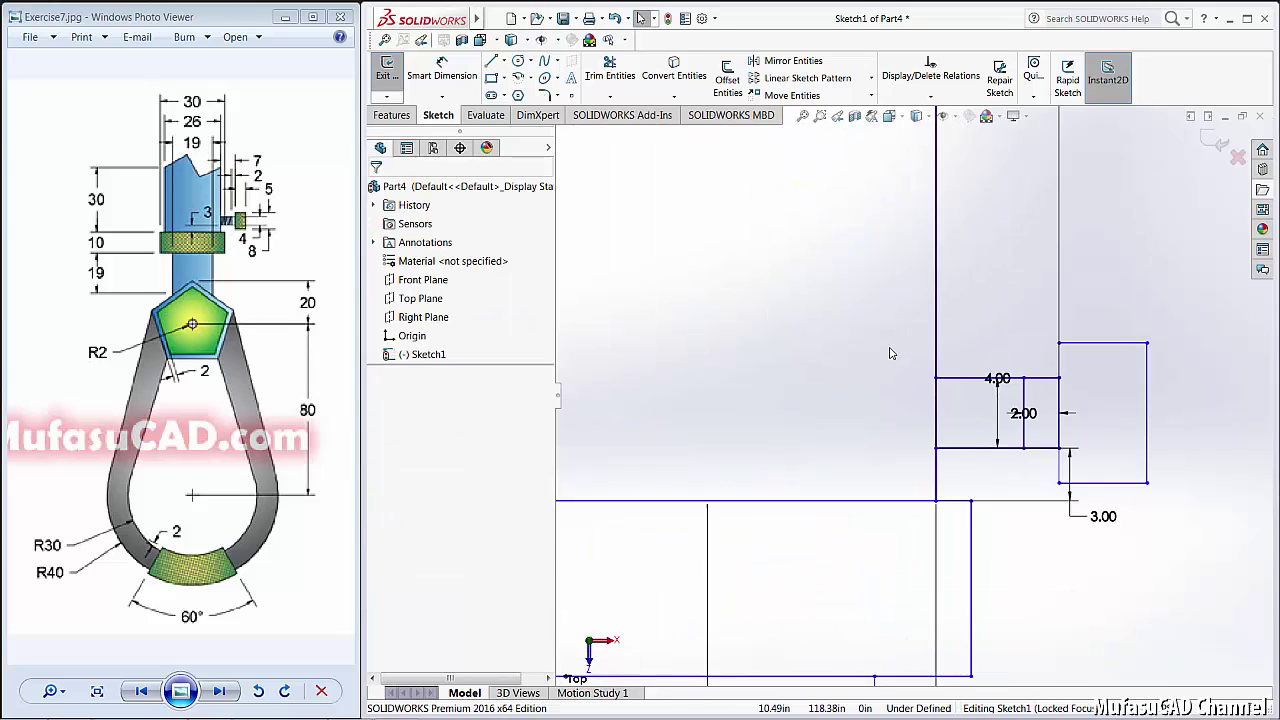
scroll(890, 362, "up", 4)
scroll(885, 377, "up", 5)
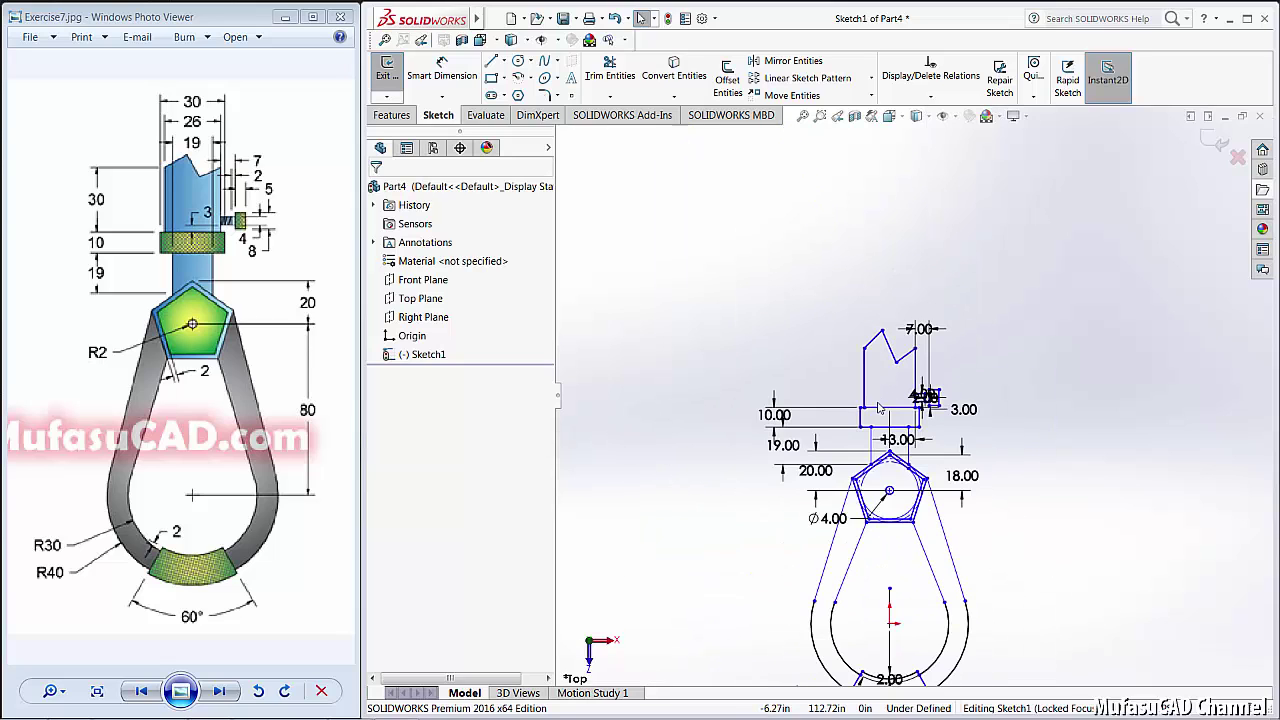
middle_click_drag(899, 537, 884, 458, "ctrl")
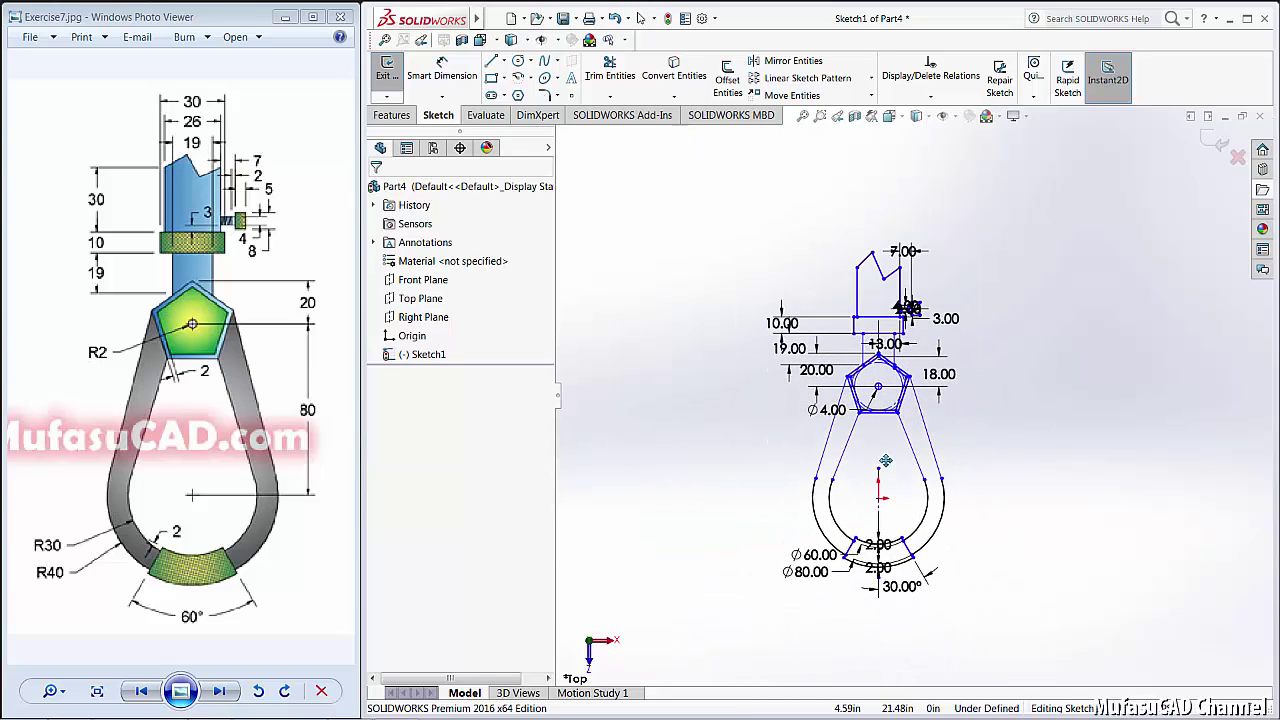
left_click(1216, 145)
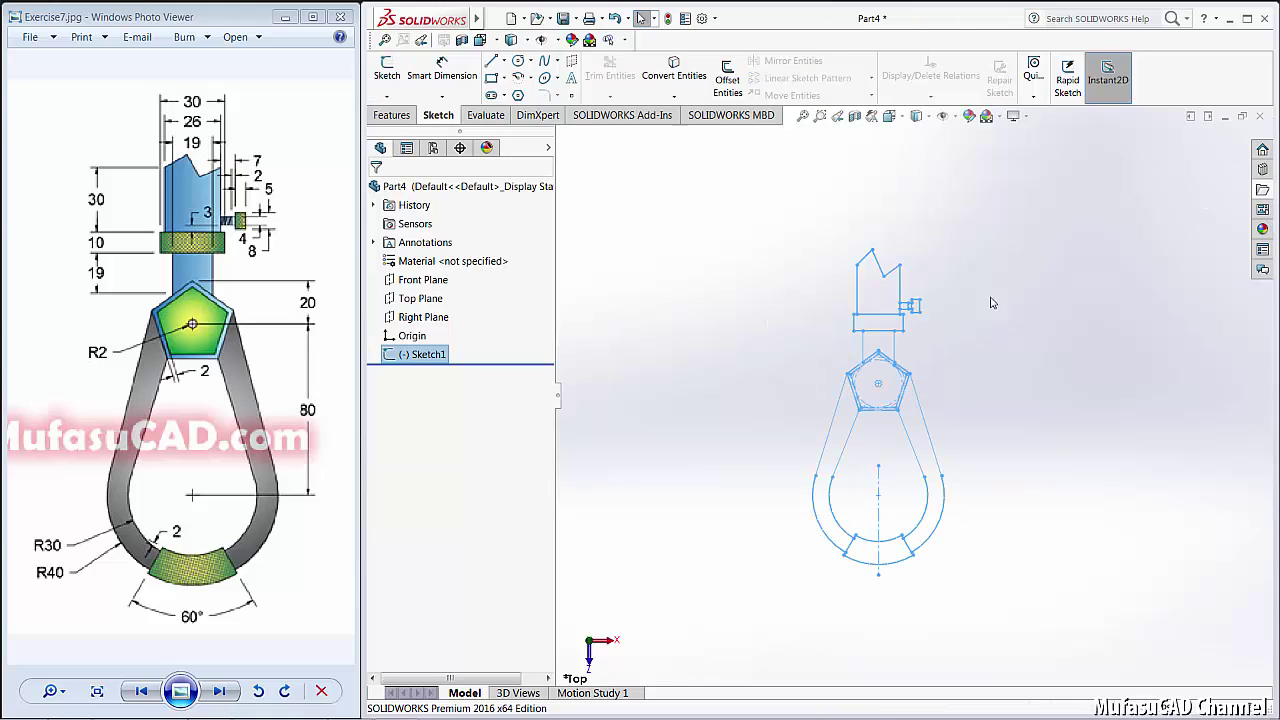
scroll(885, 398, "down", 3)
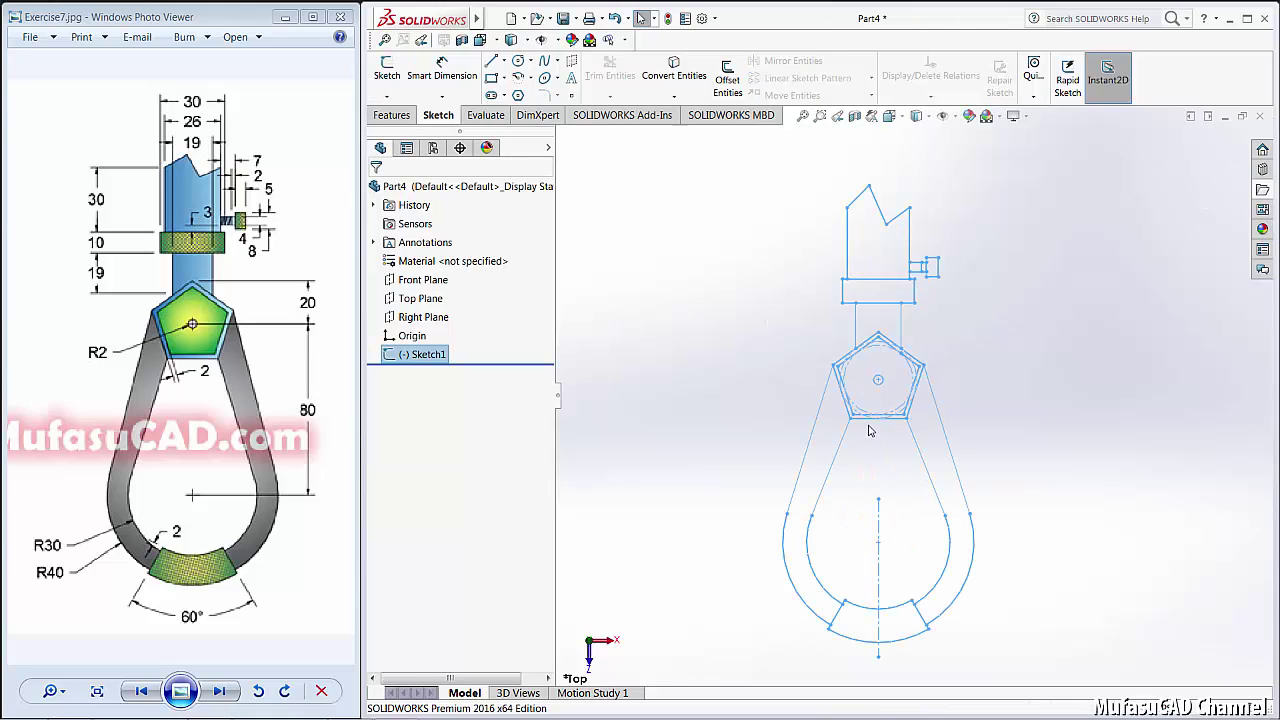